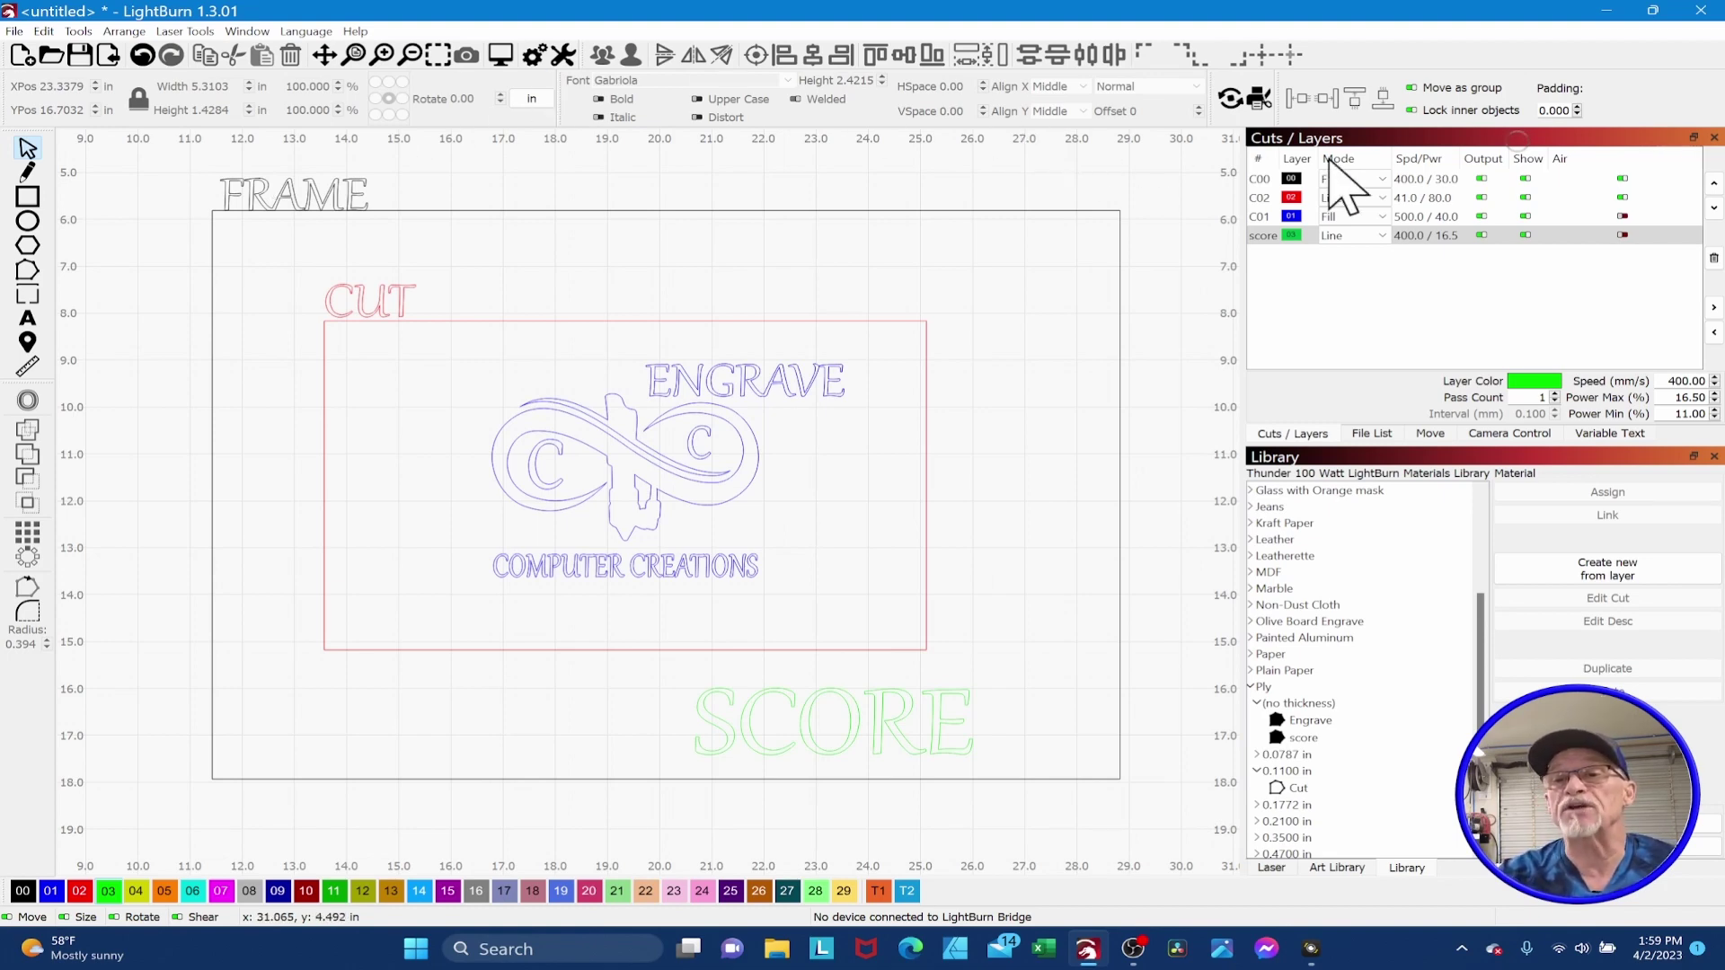
- Disable laser output for the black frame layer C00
left_click(1482, 179)
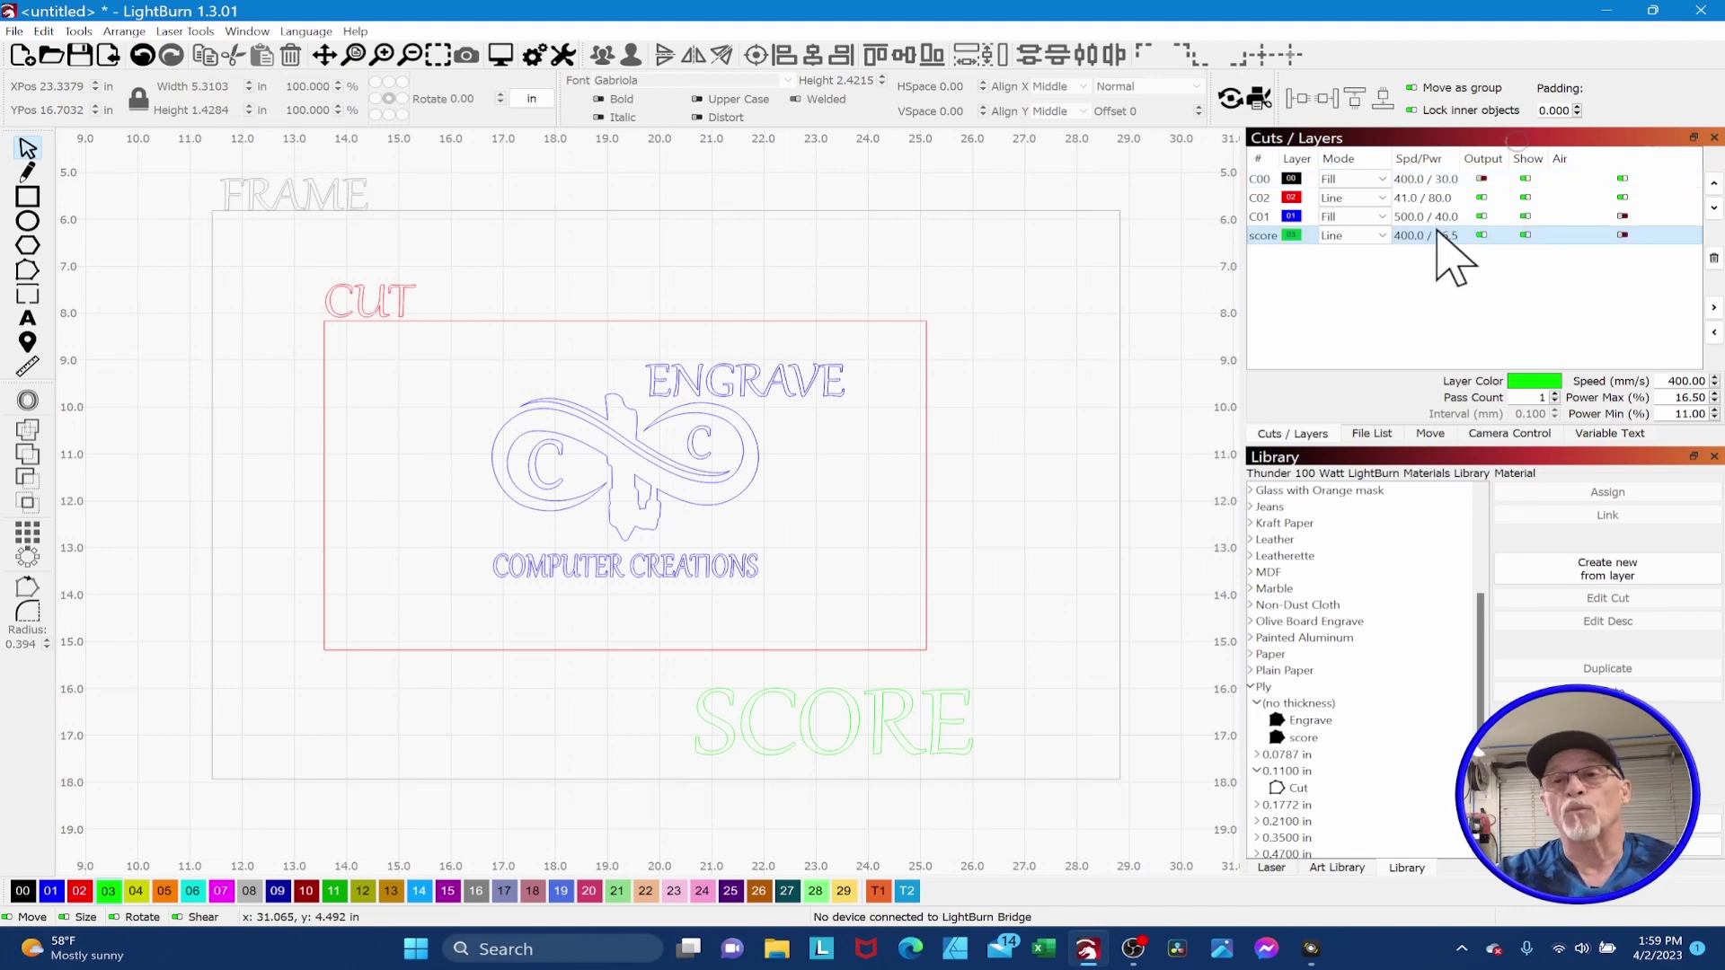
left_click(1482, 179)
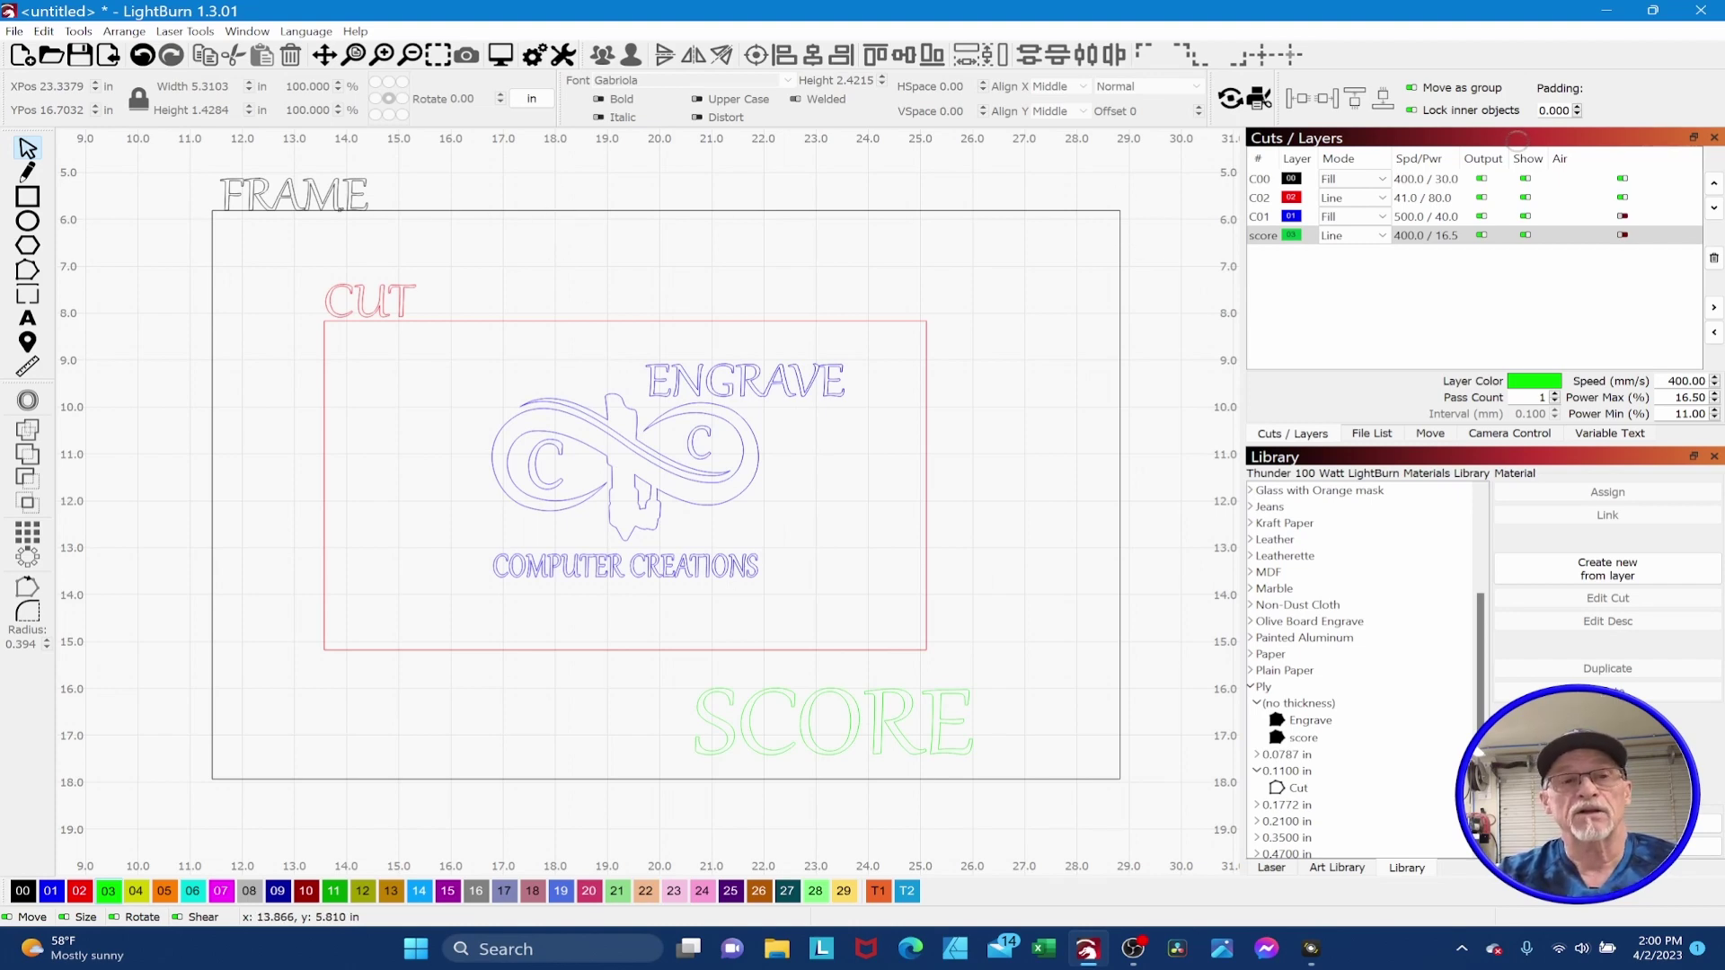
left_click(1481, 178)
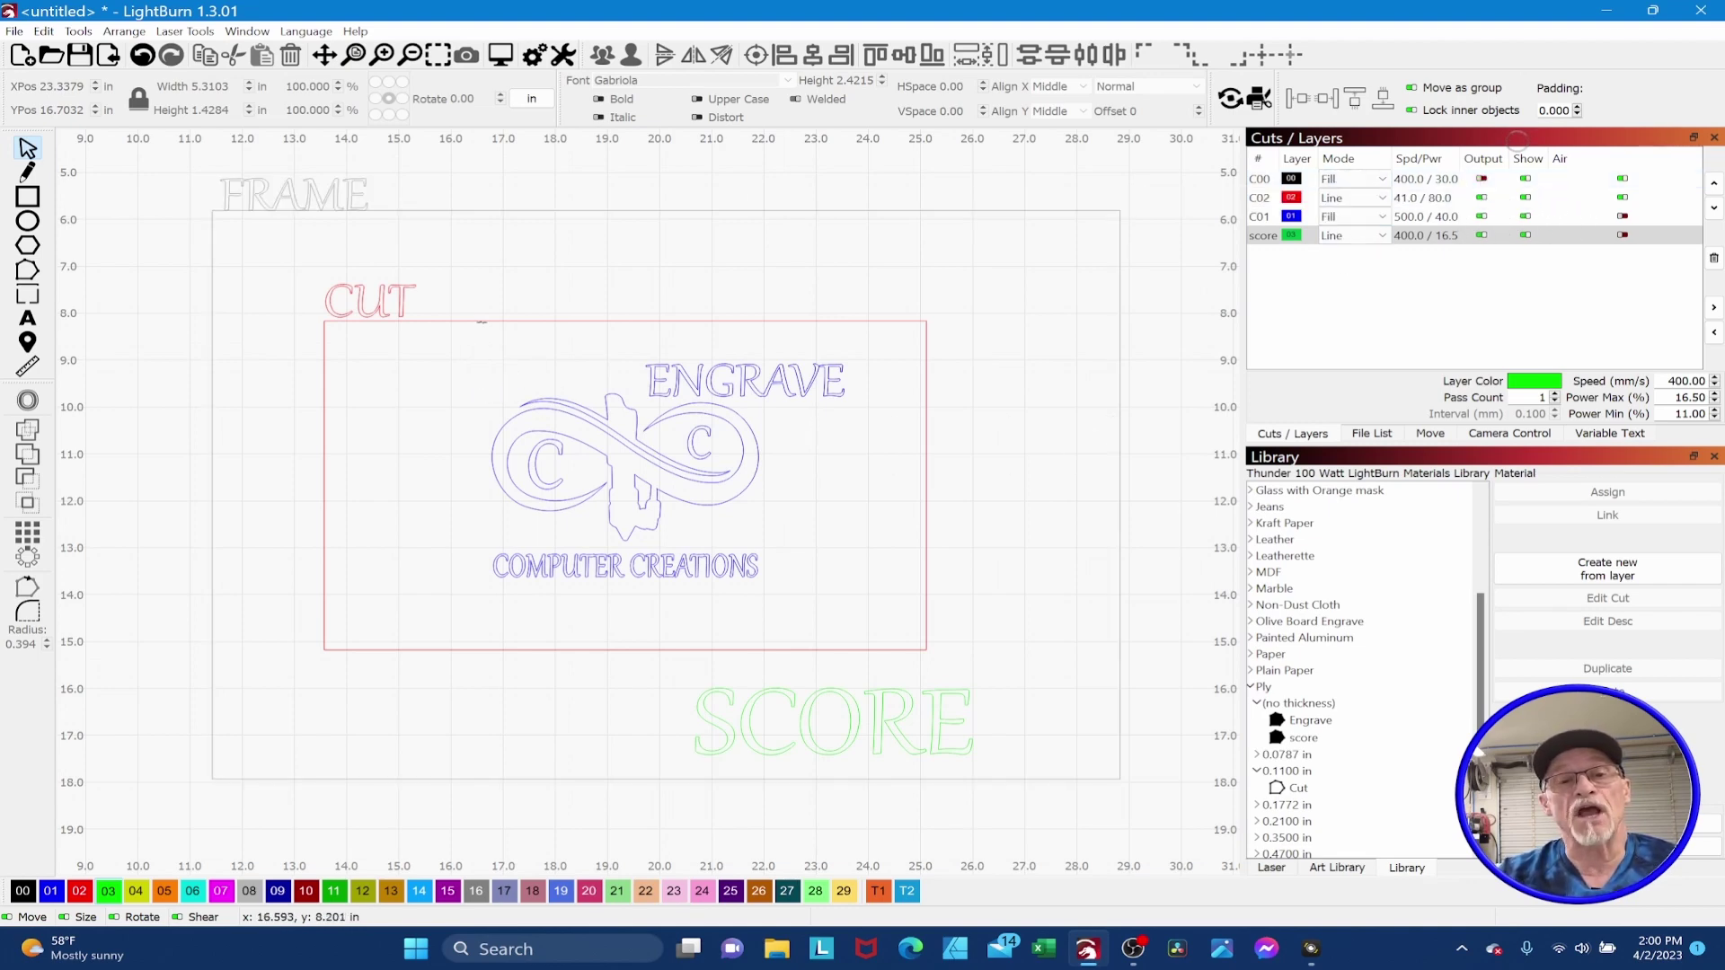
- Assign the Ply 0.1100 in Cut material setting to the red cut rectangle
left_click(482, 321)
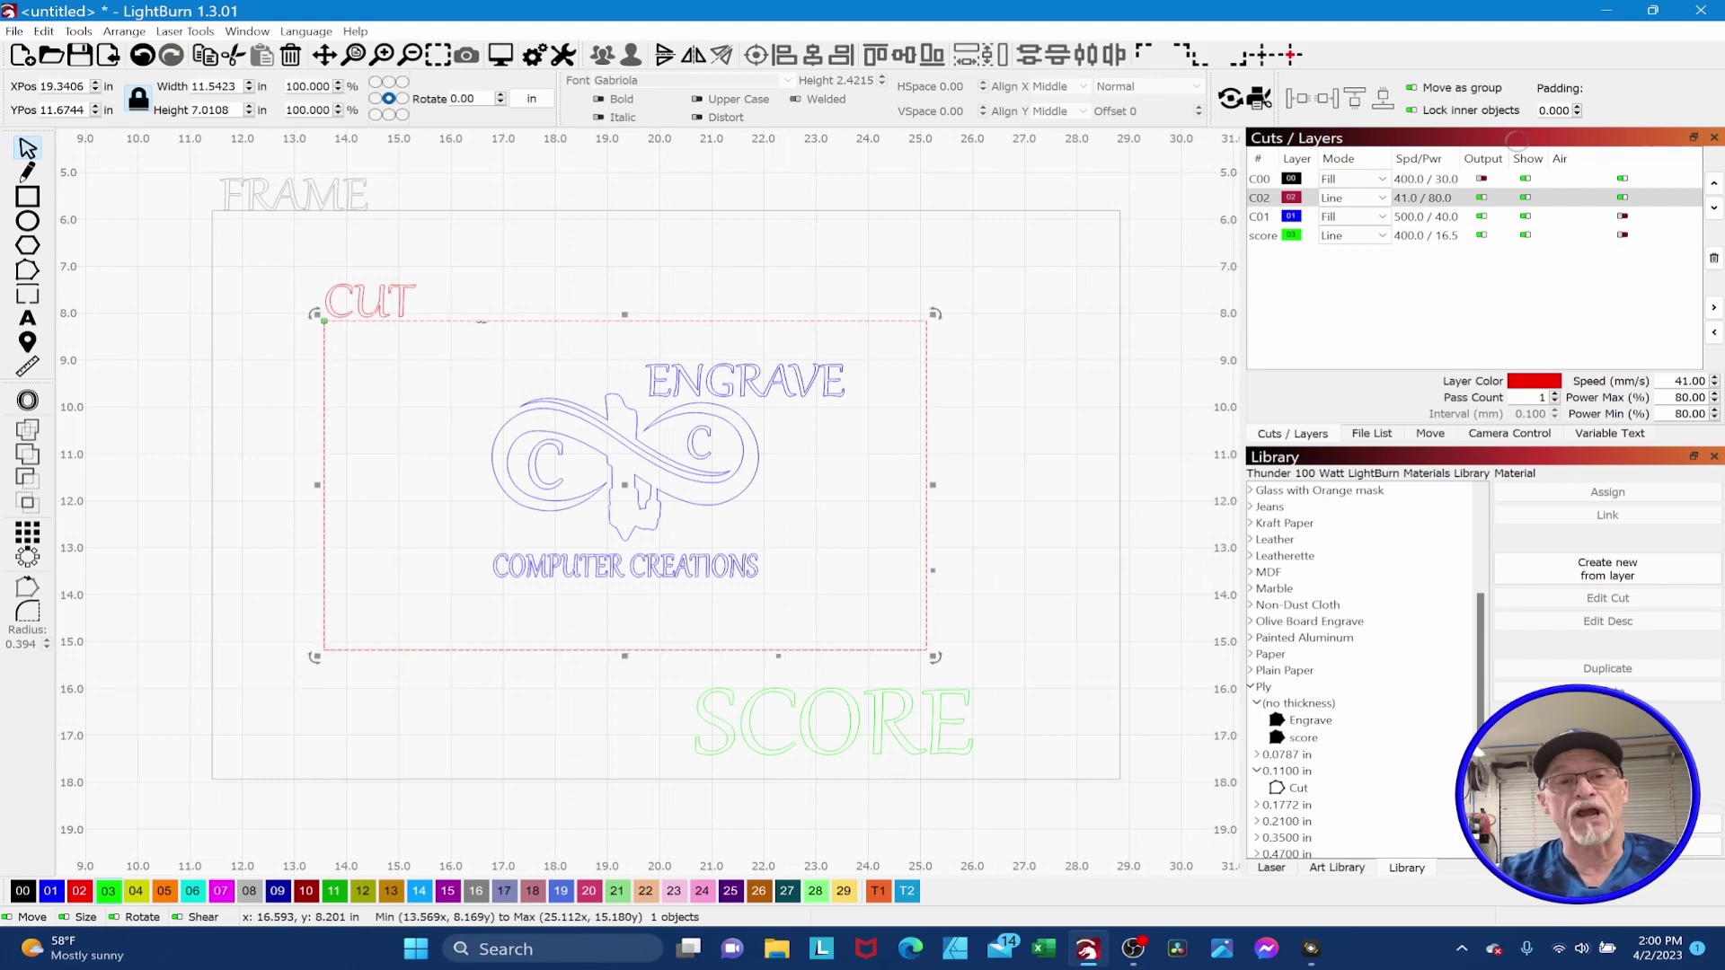
left_click(1296, 788)
left_click(1527, 492)
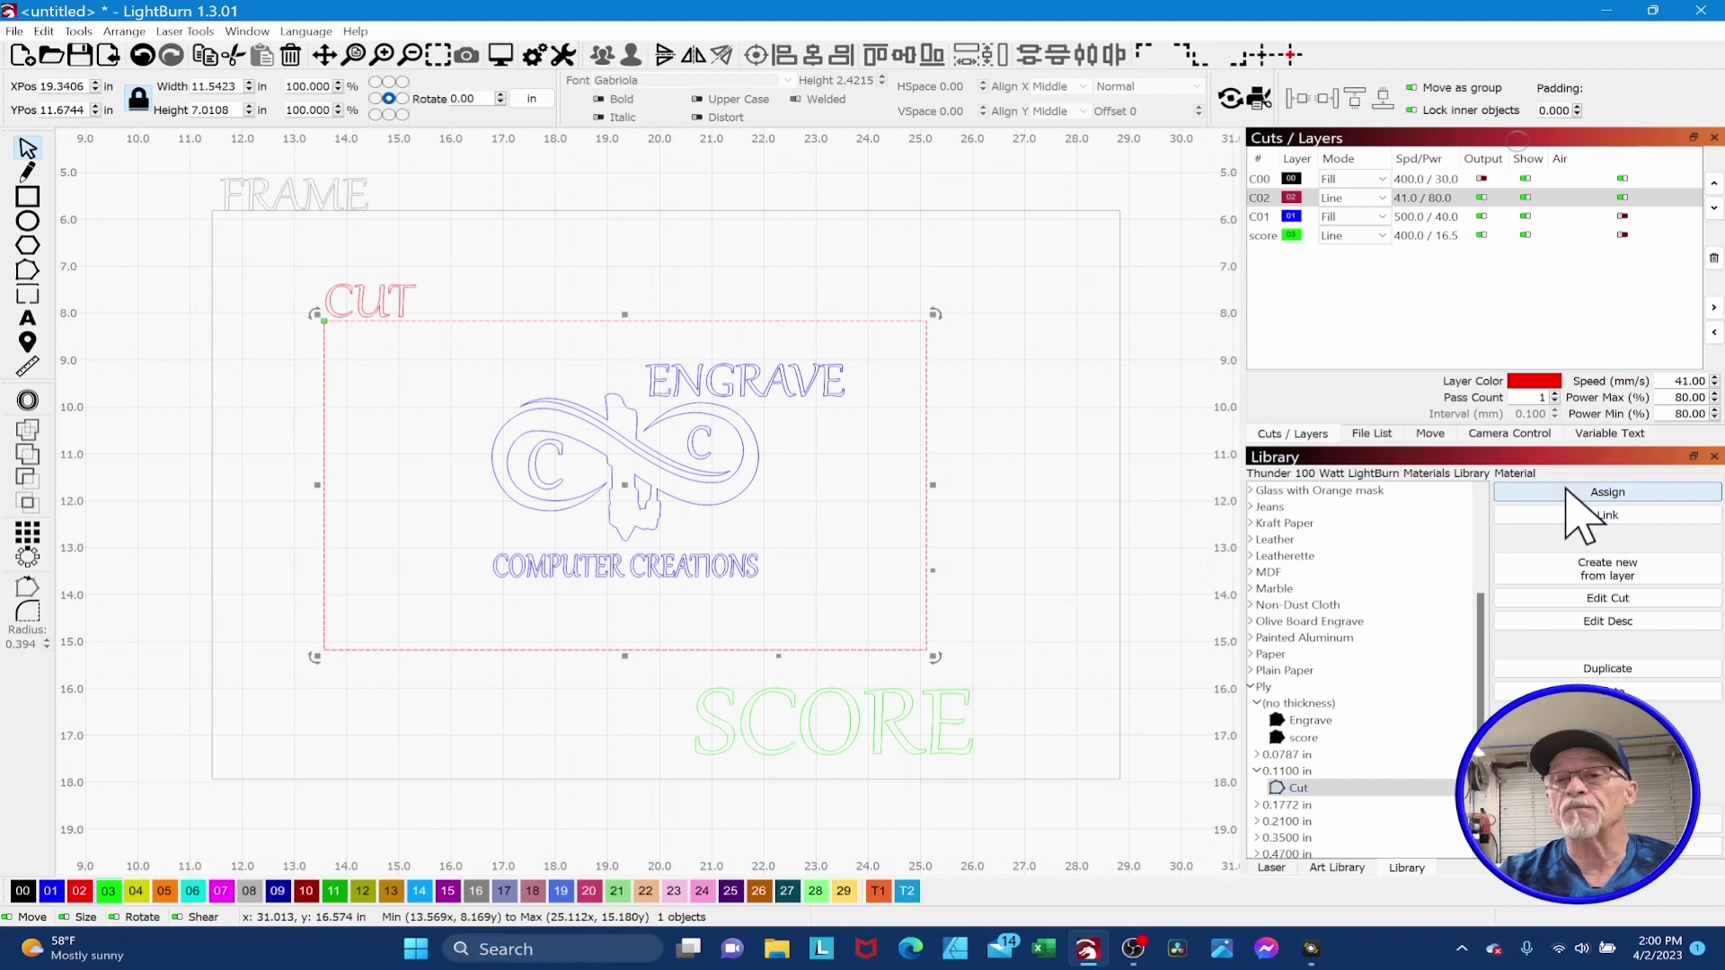
- Assign the Ply Engrave material setting, listed under no thickness, to the blue Computer Creations logo
left_click(493, 454)
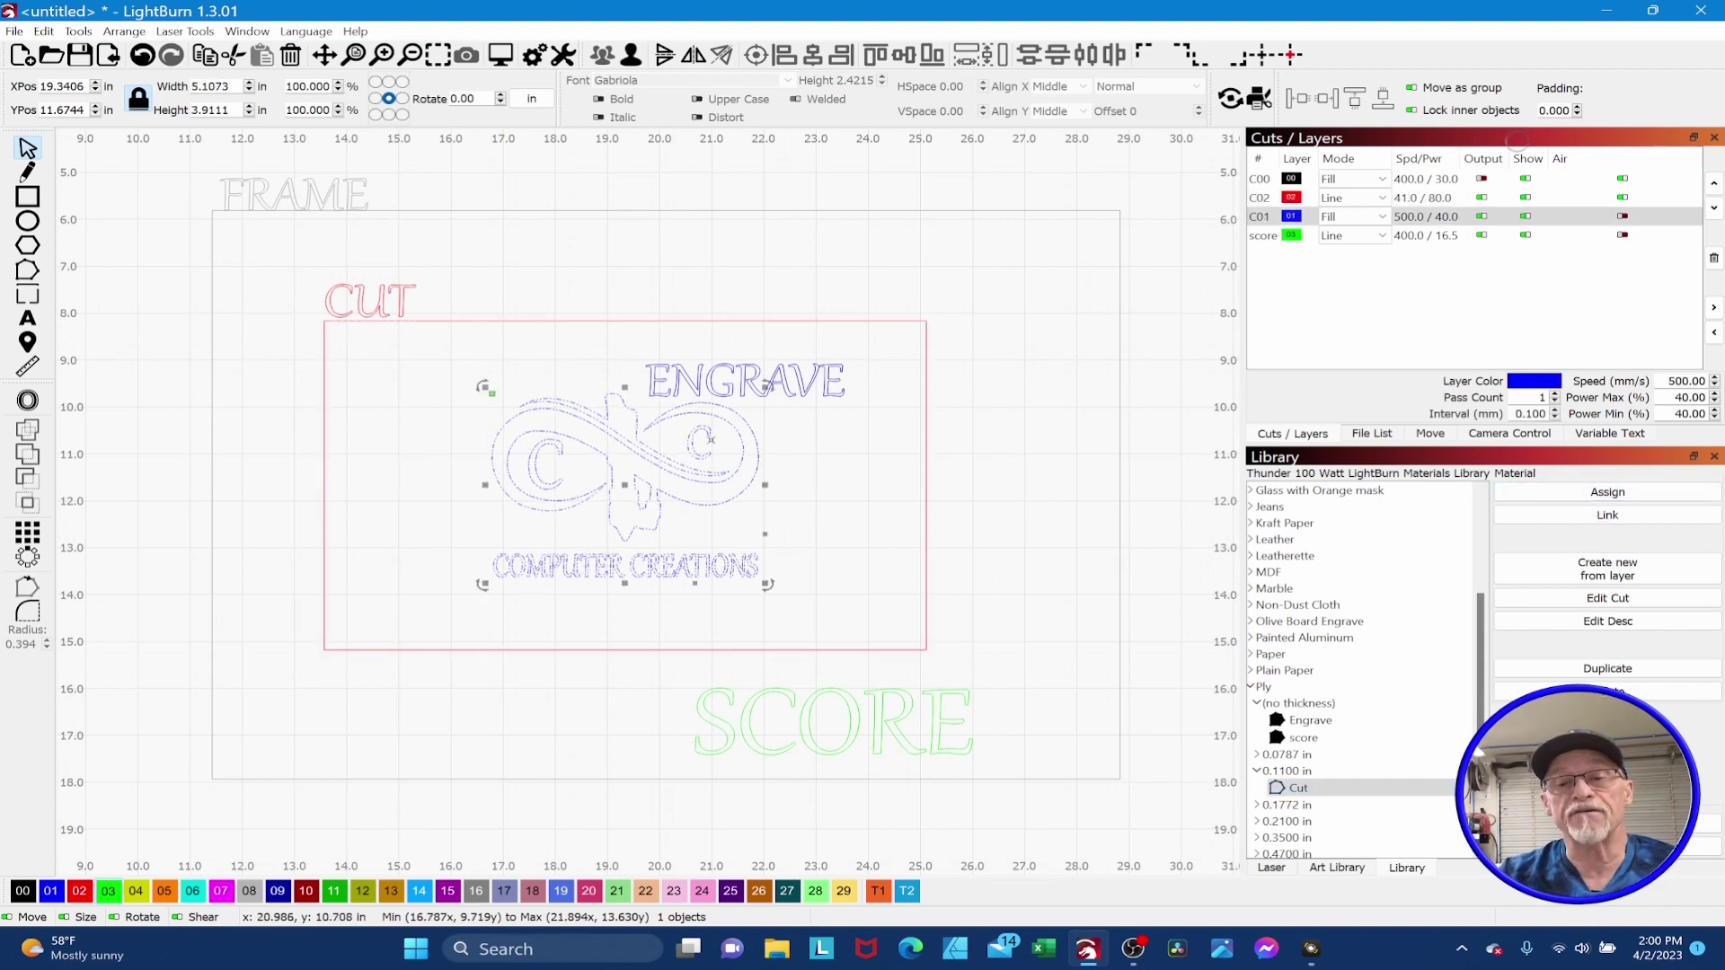
left_click(1308, 721)
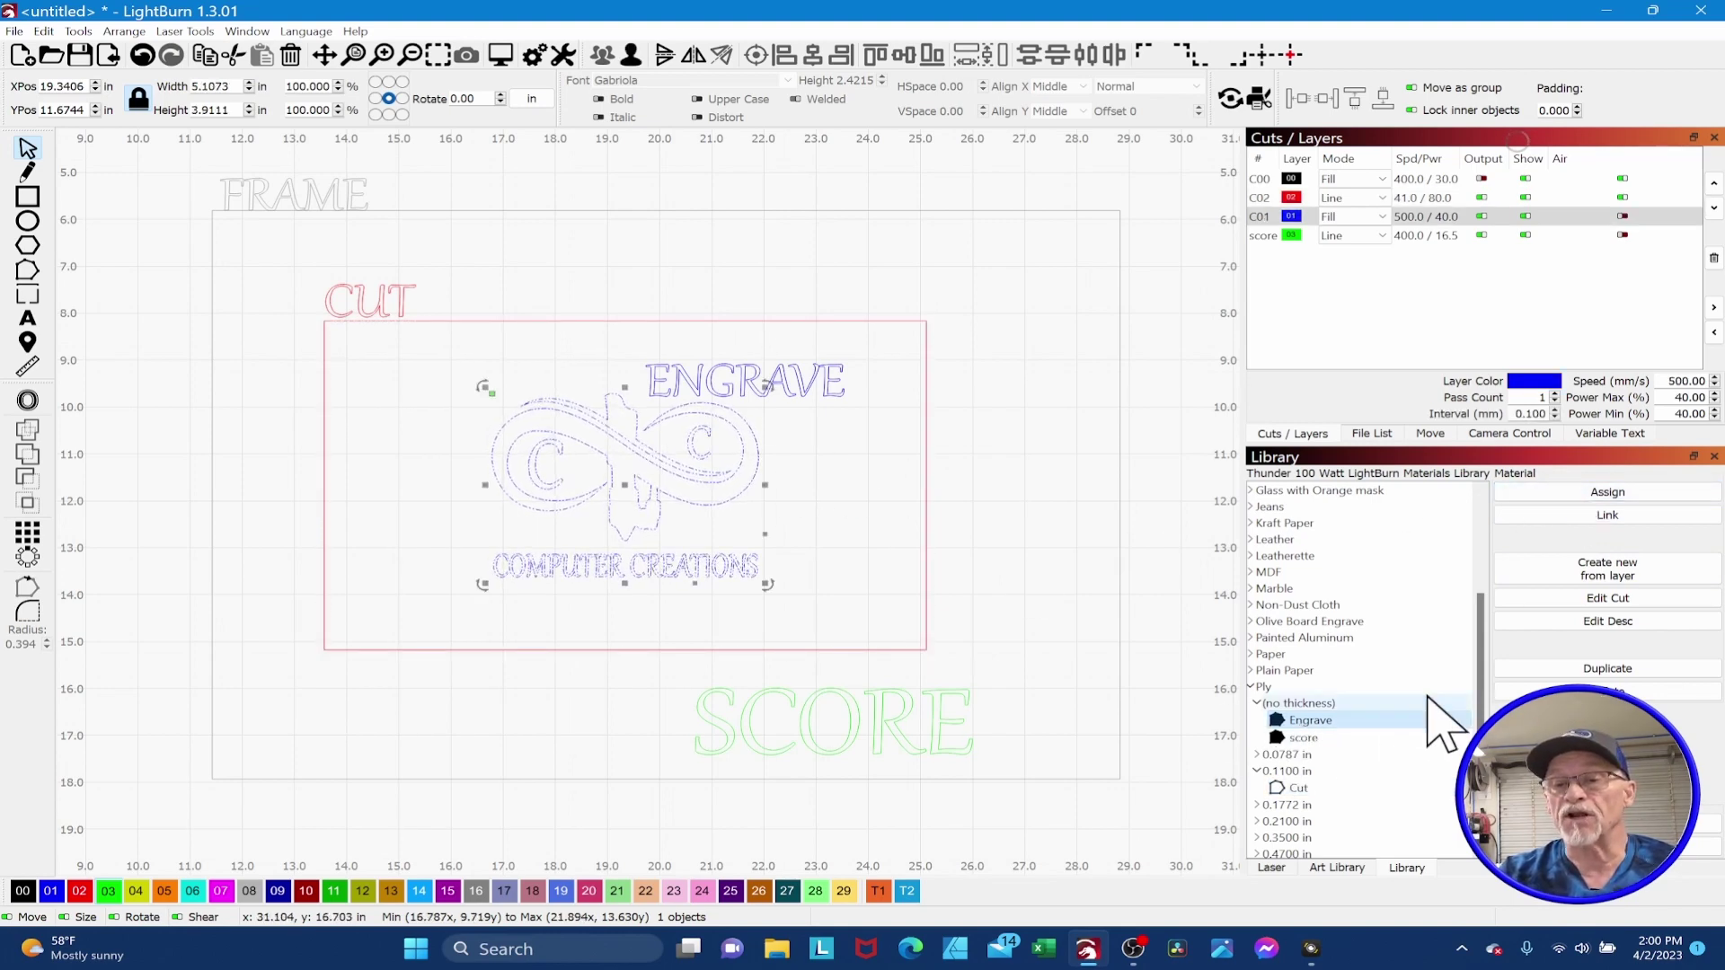
left_click(1579, 492)
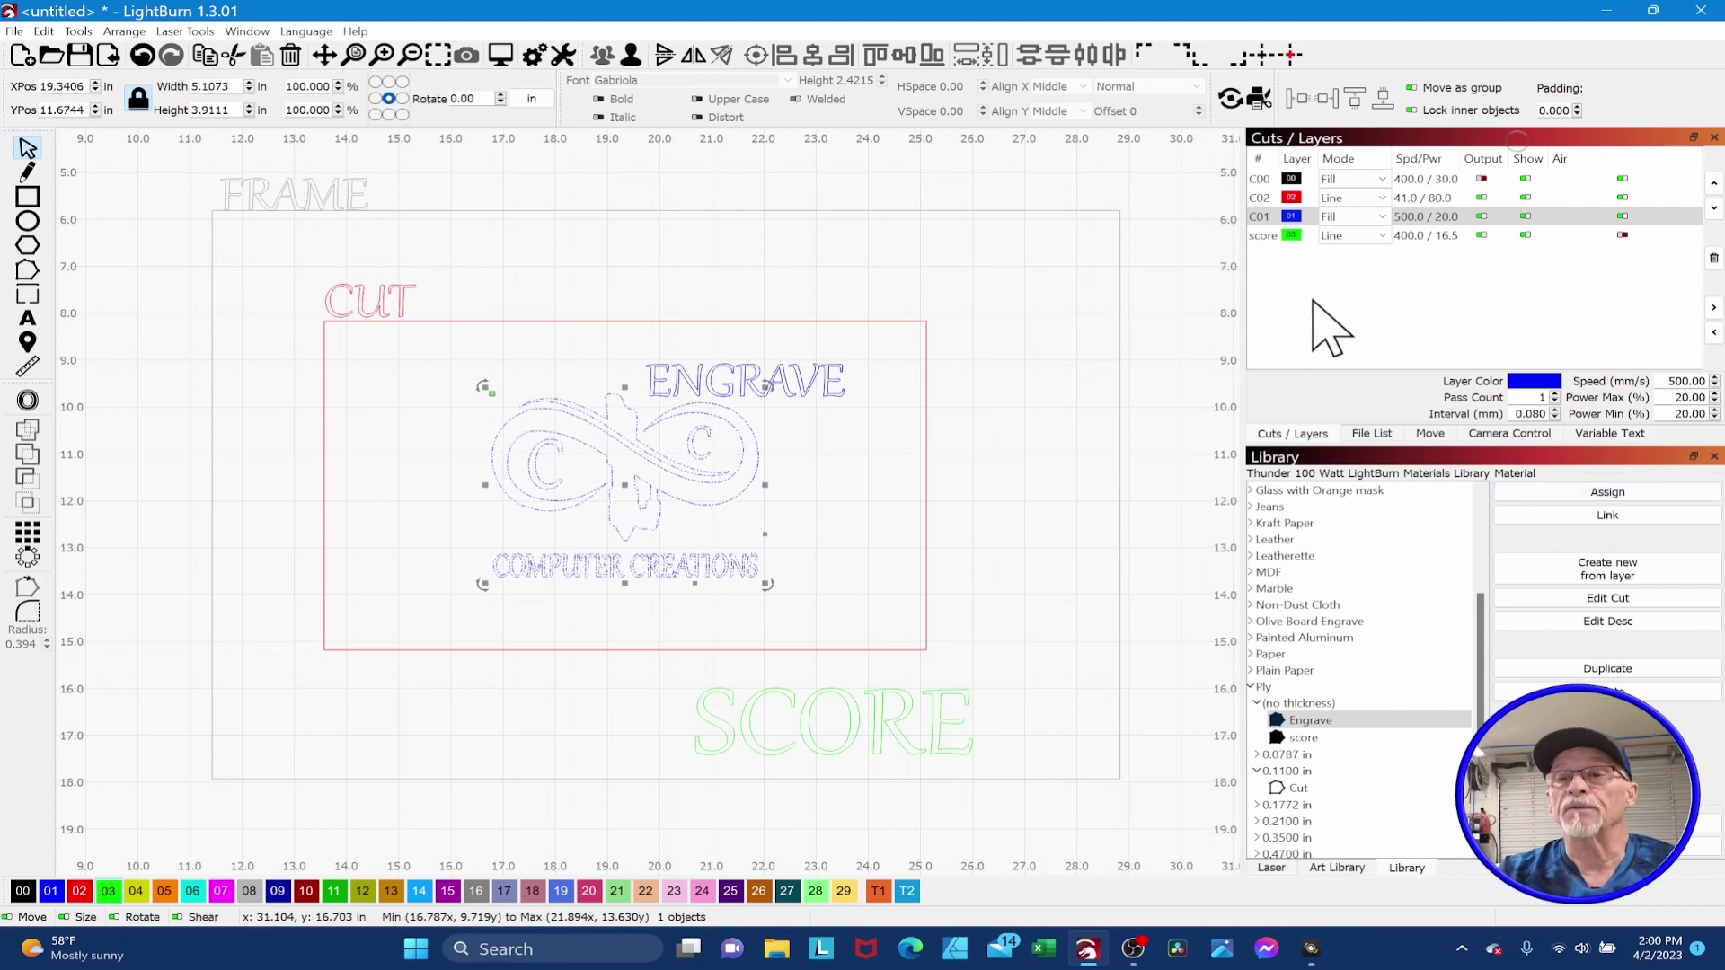
- Assign the Ply score material setting, listed under no thickness, to the green SCORE text
left_click(876, 707)
left_click(876, 707)
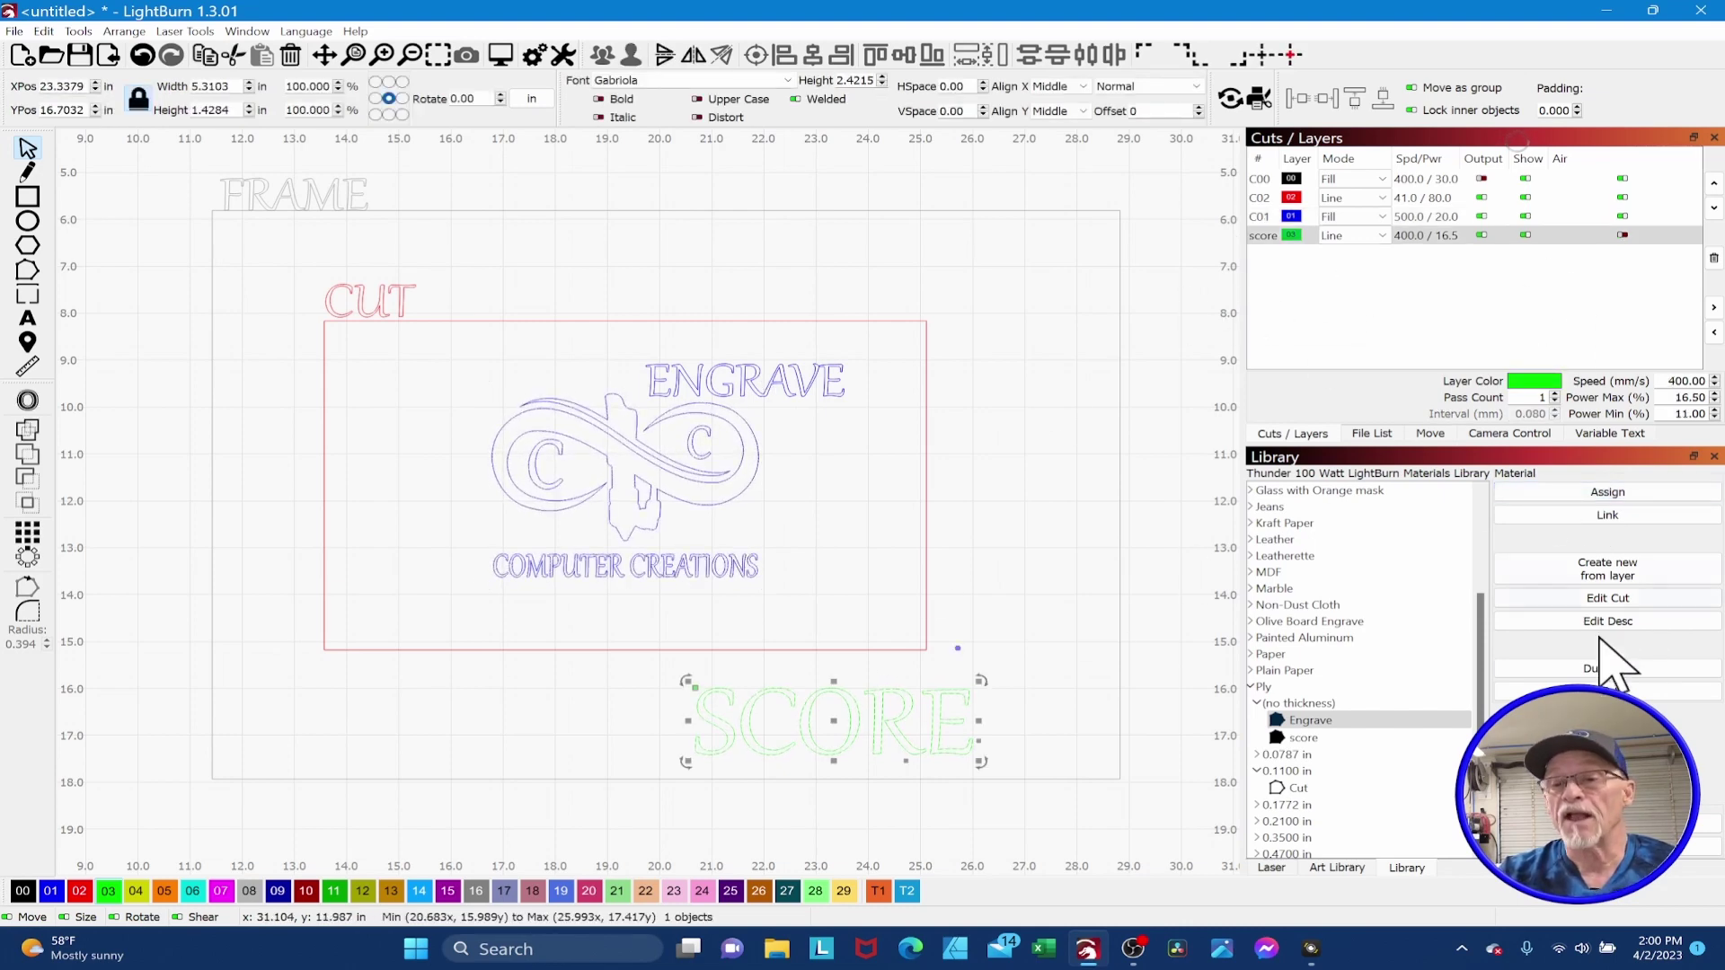
left_click(1307, 739)
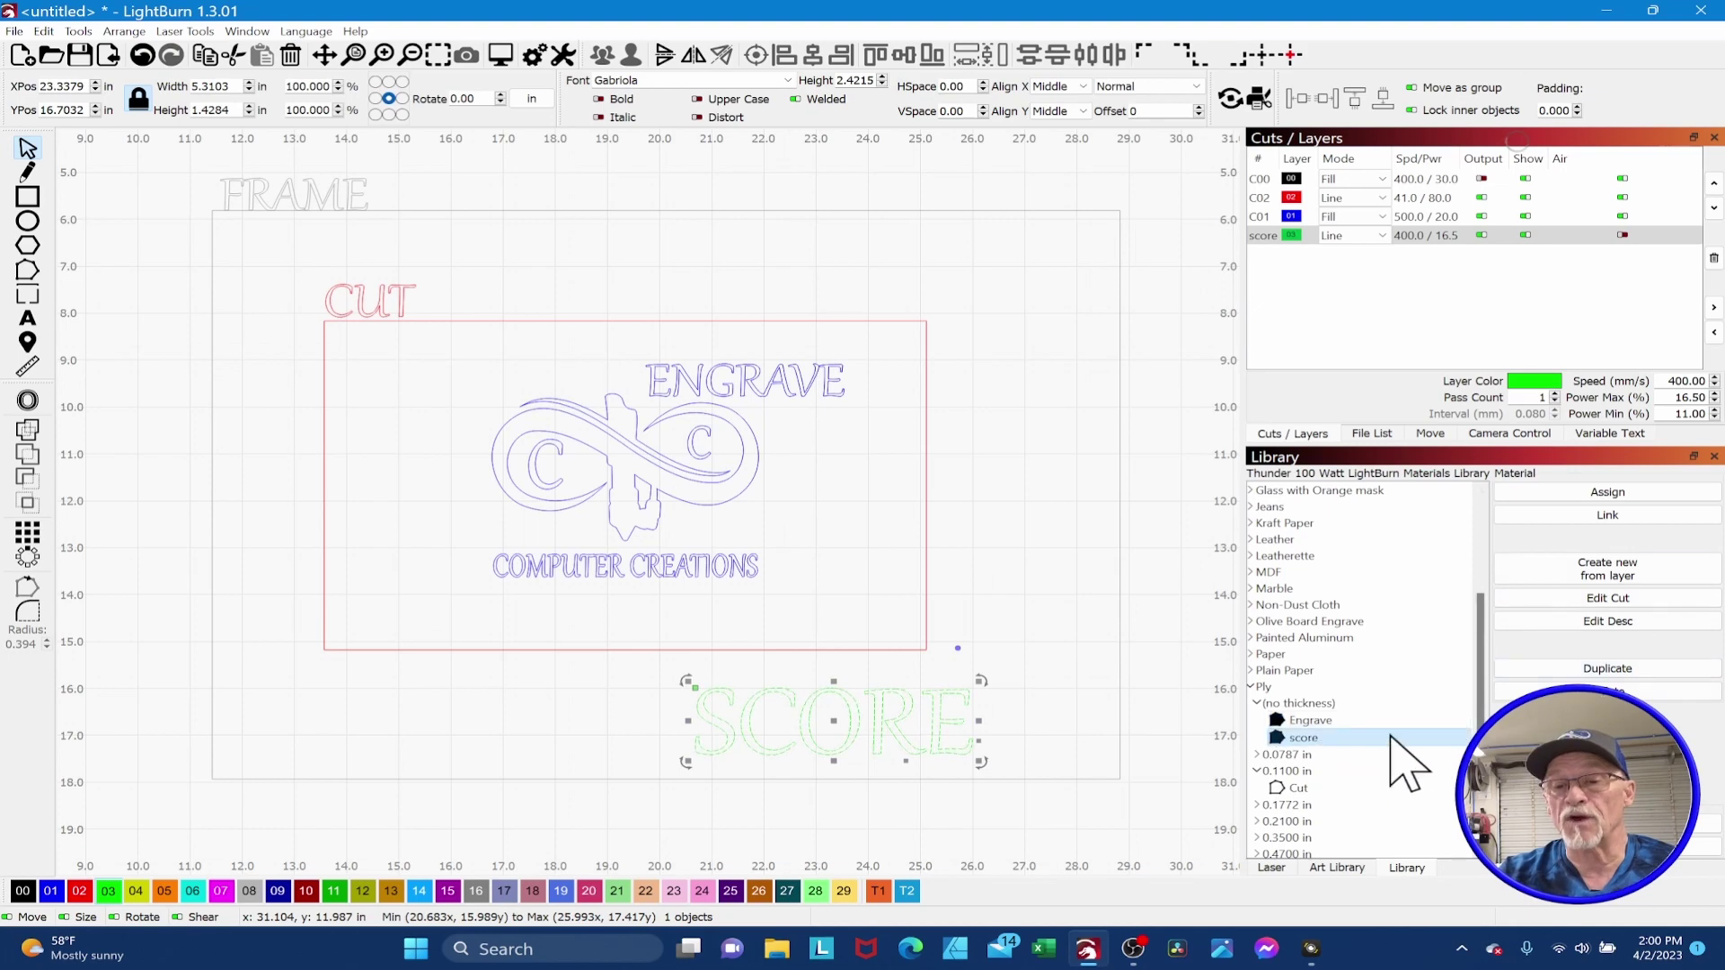
left_click(1607, 493)
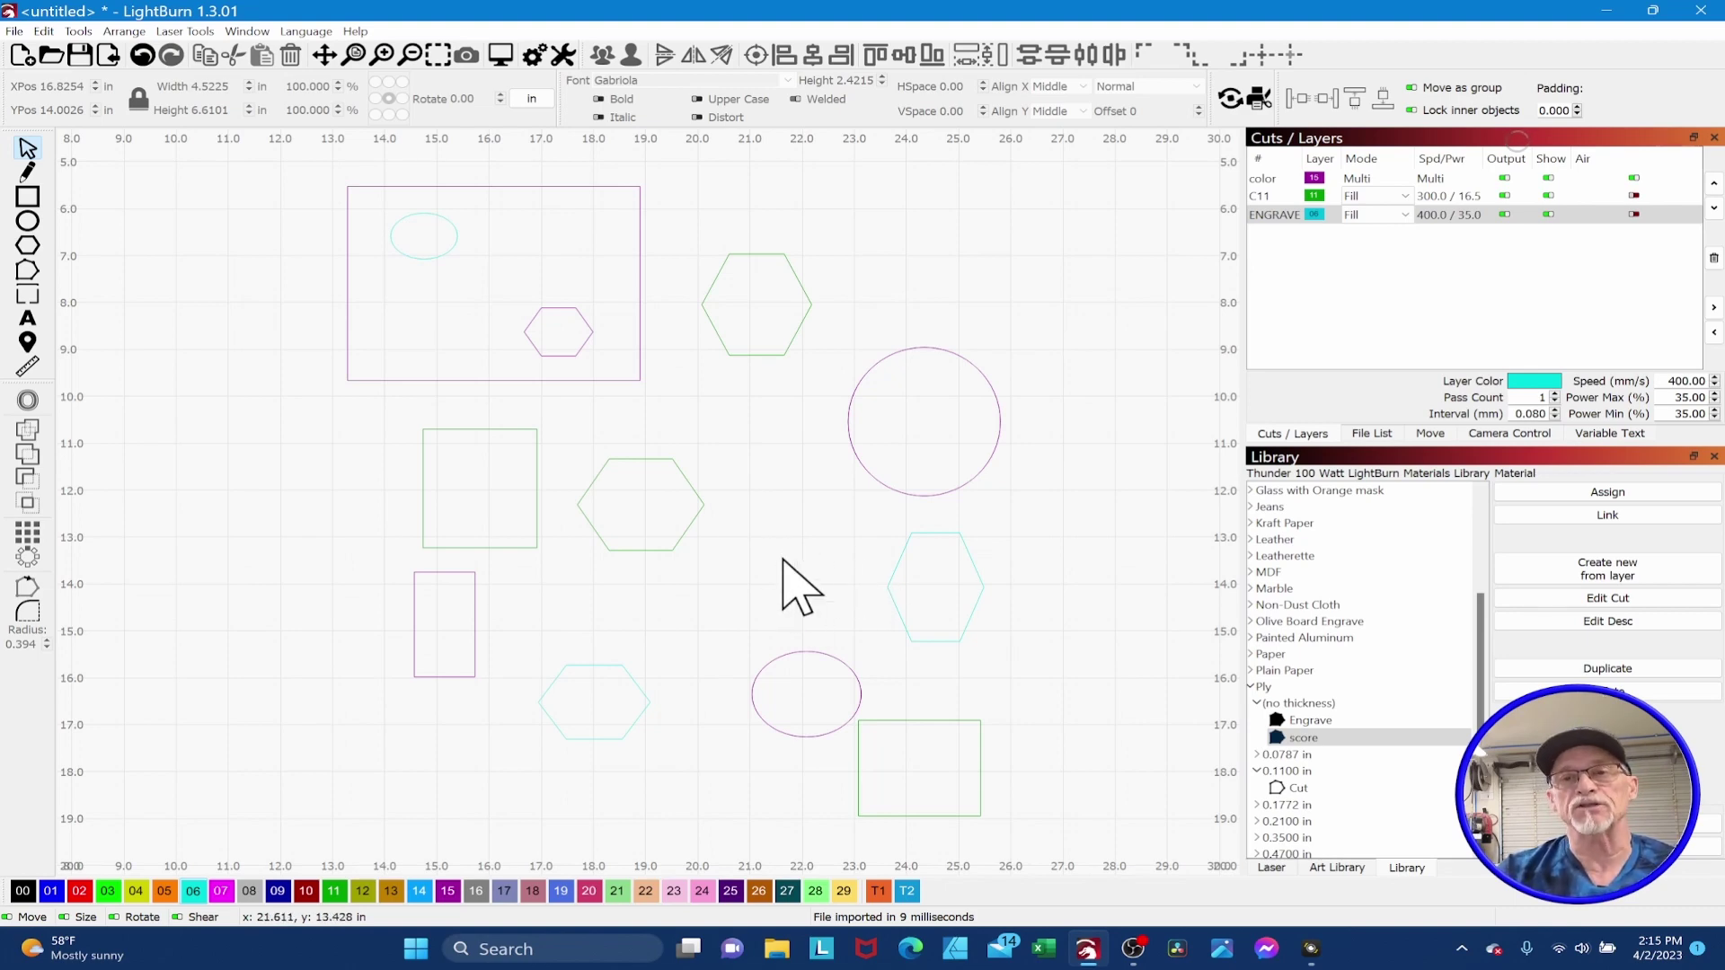
- Move all shapes on the purple color layer to red layer 02 and all shapes on the ENGRAVE layer to green layer 03
left_click(1270, 178)
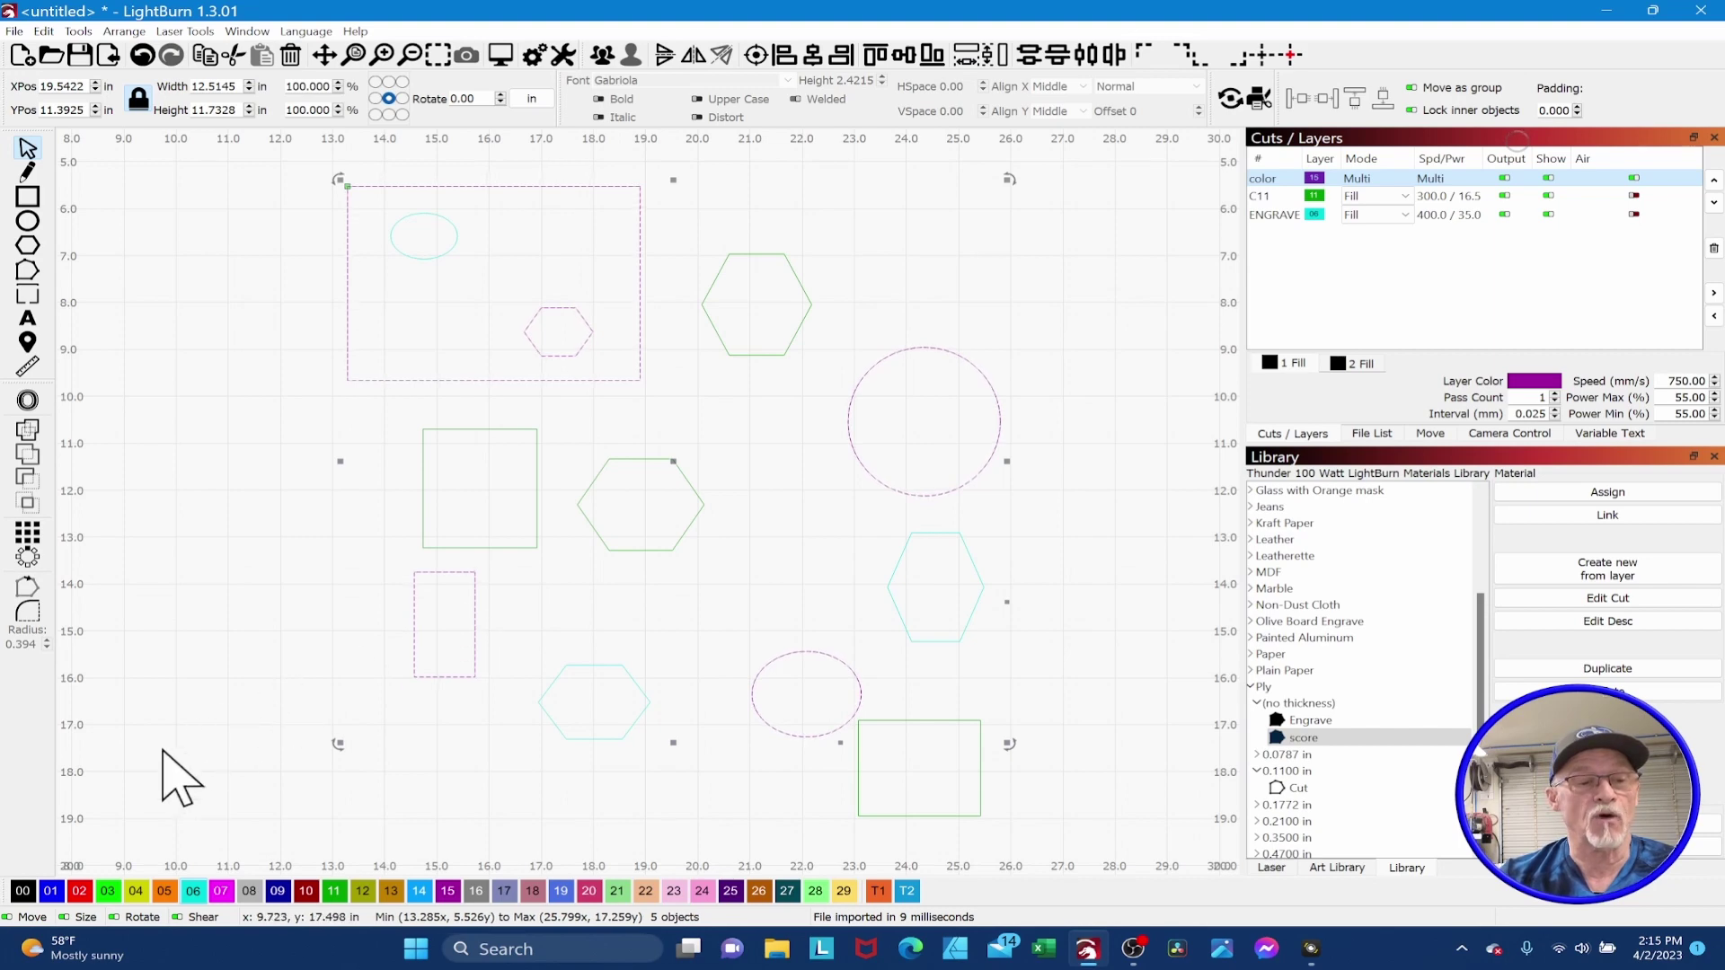
left_click(79, 893)
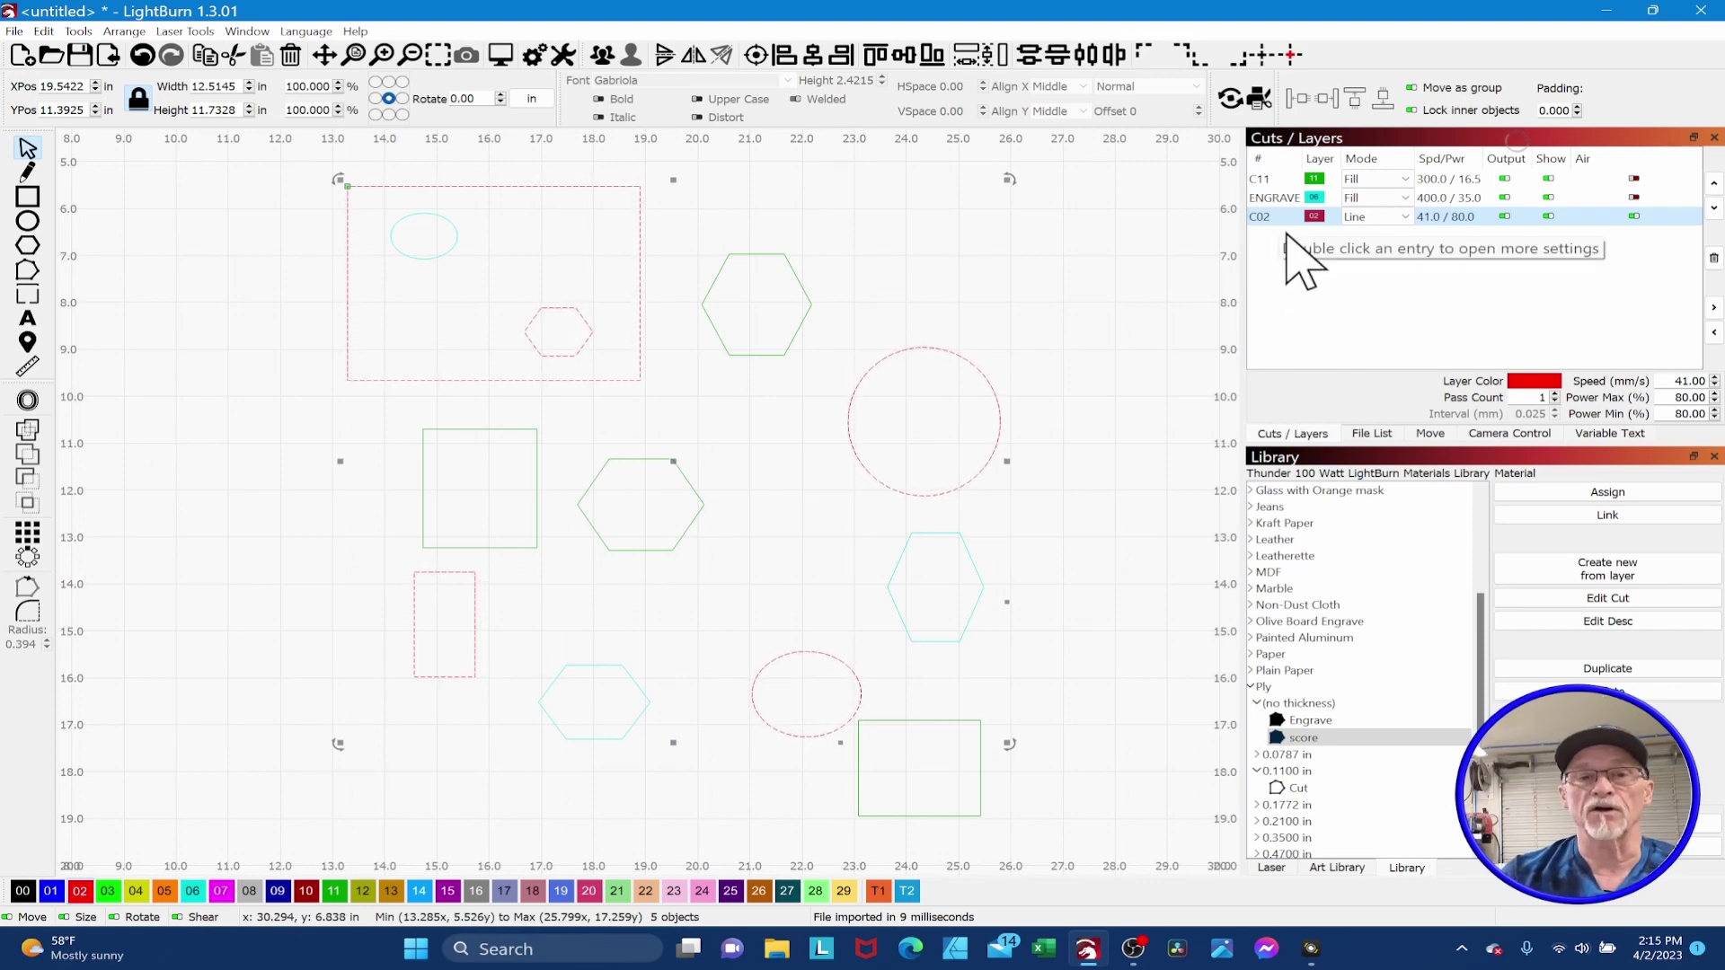
left_click_drag(1276, 199, 1278, 204)
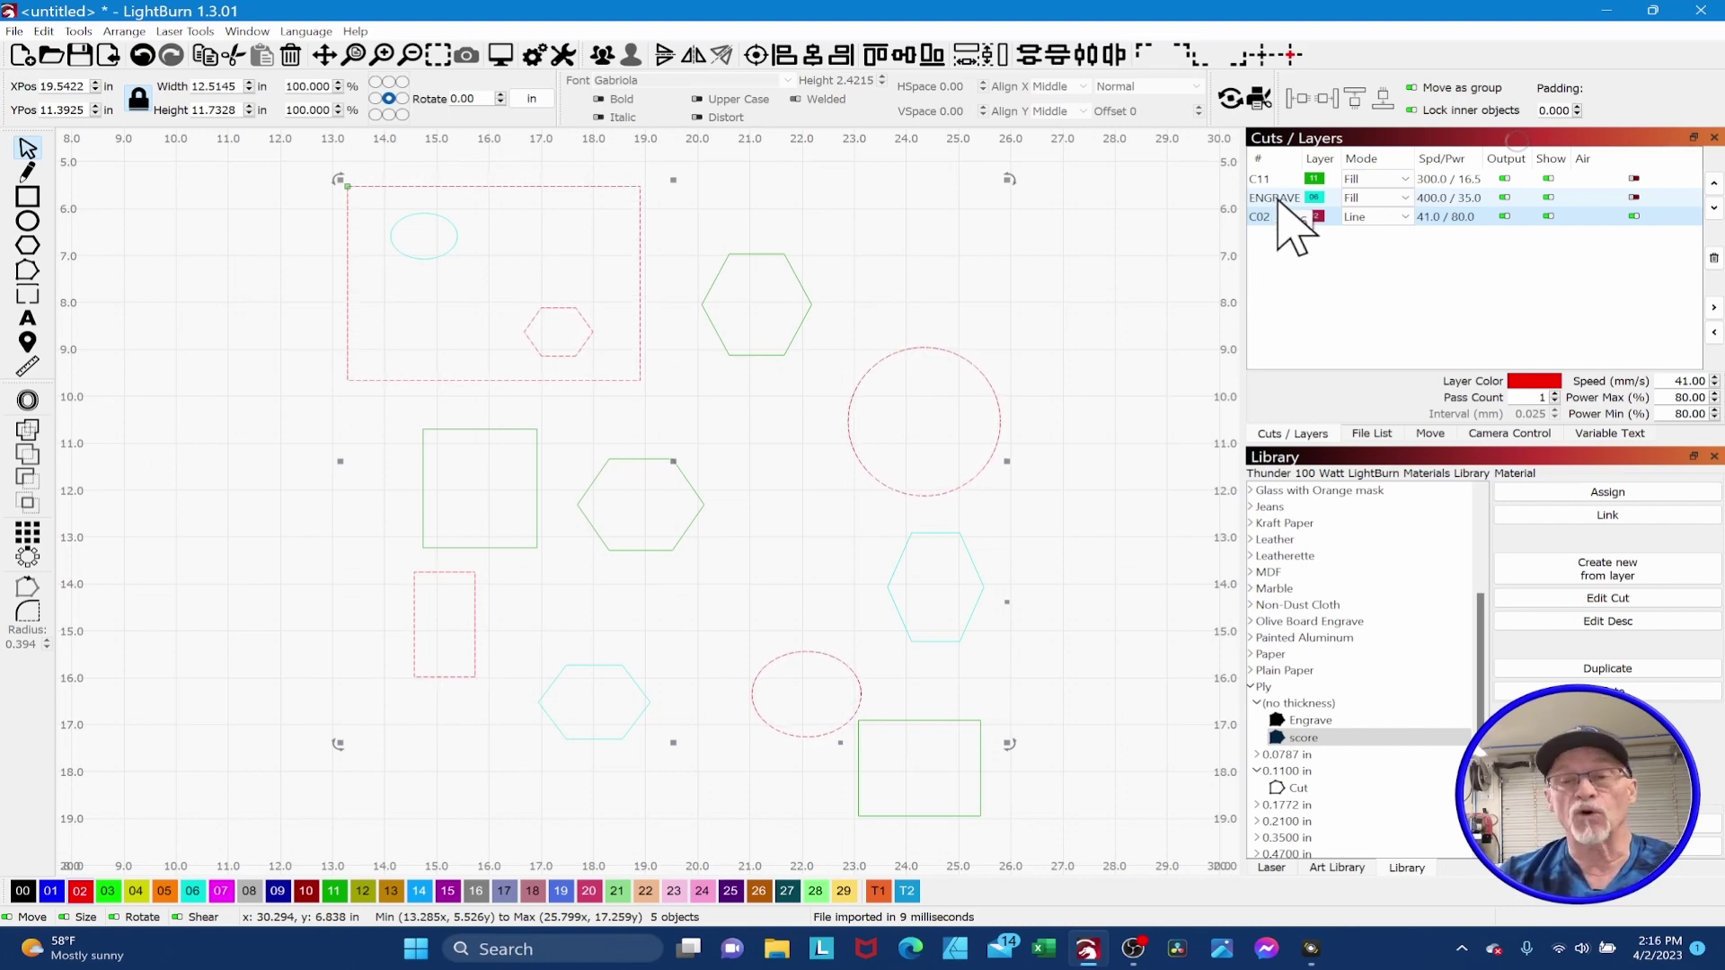
left_click_drag(1278, 204, 1279, 205)
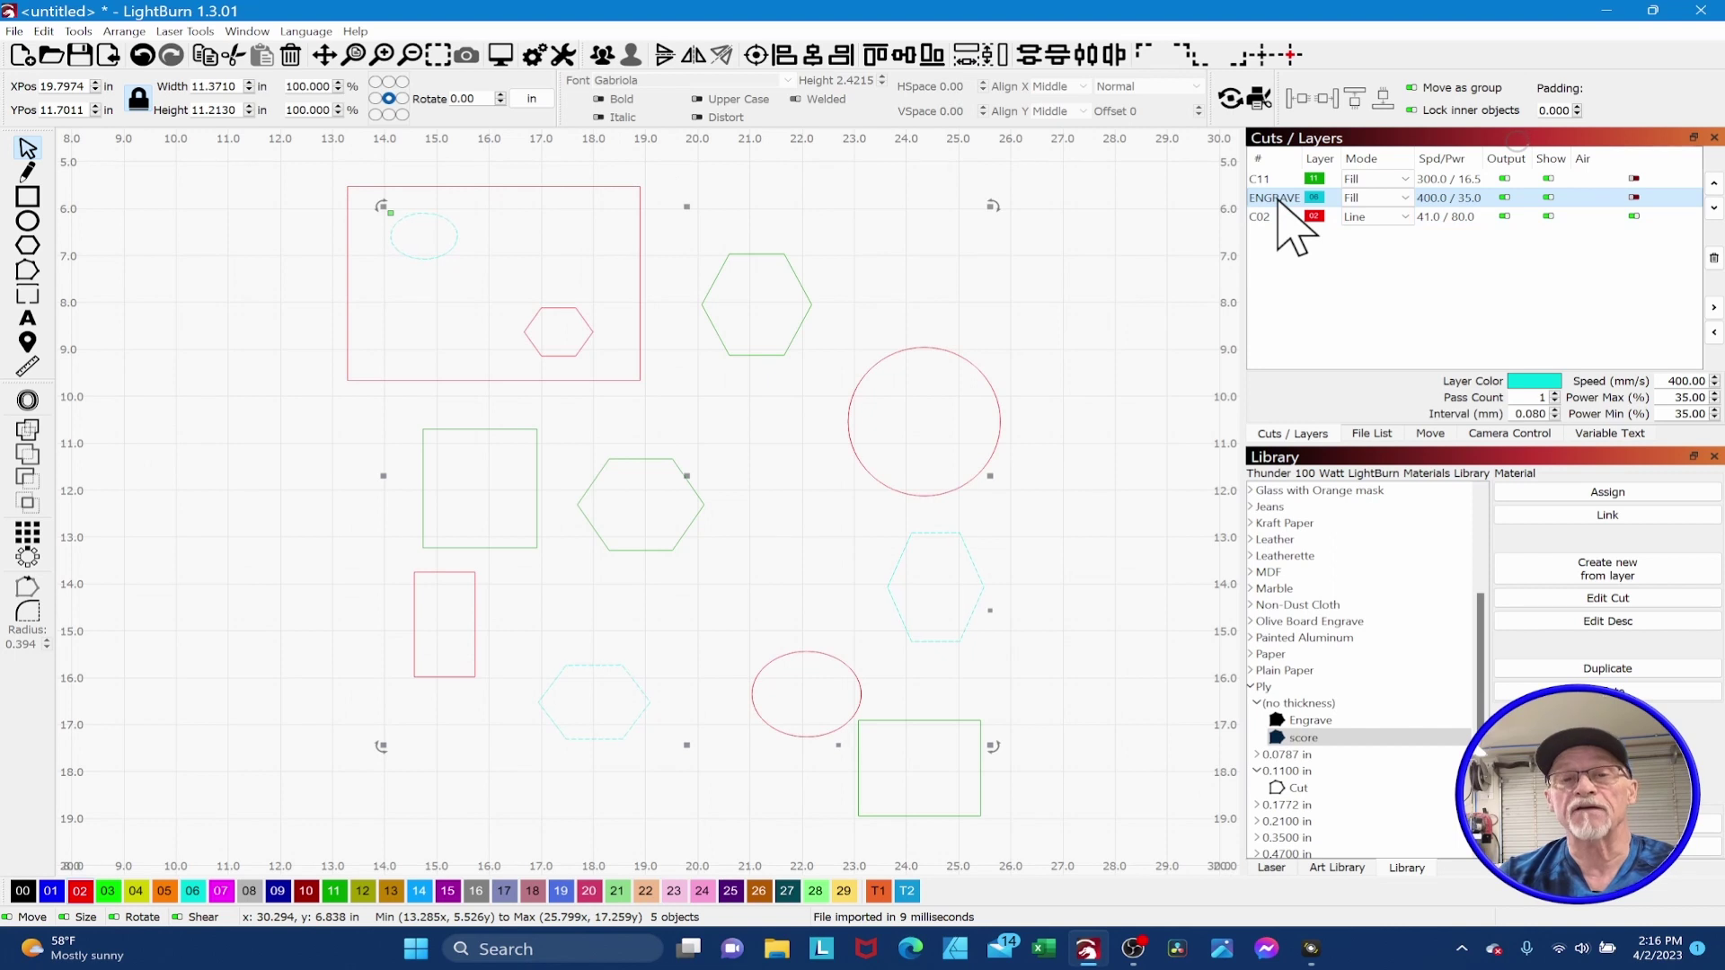
left_click(109, 894)
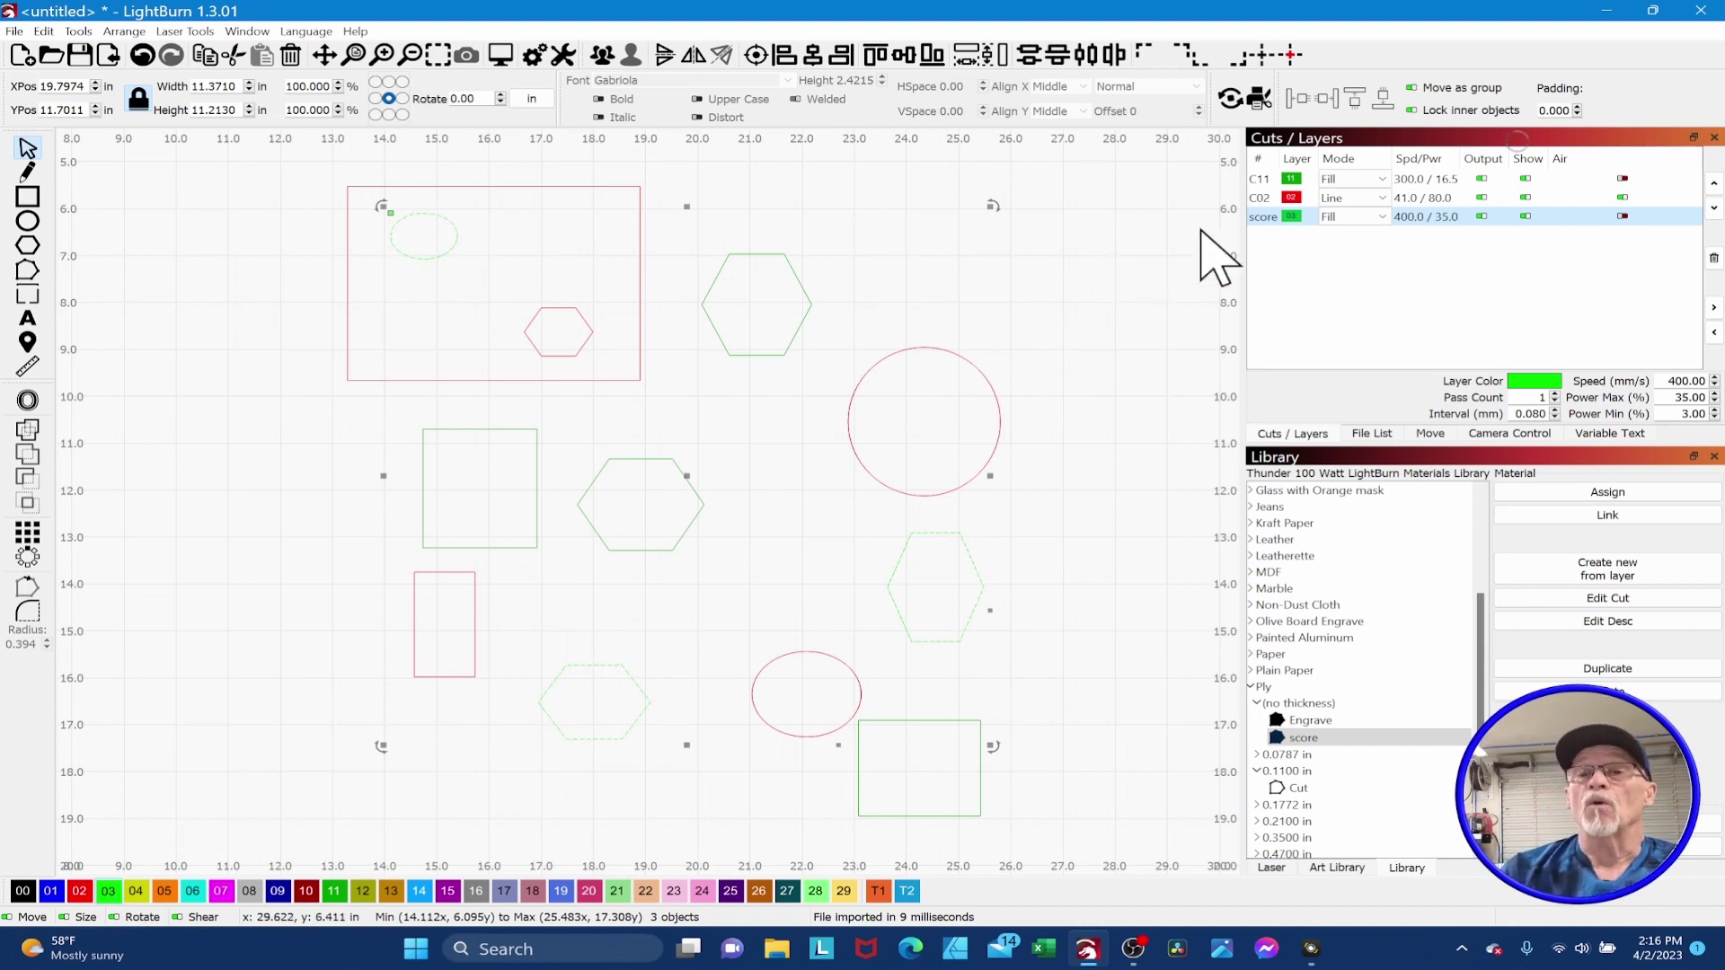
- Move all shapes on the dark green C11 layer to blue layer 01
left_click(1262, 180)
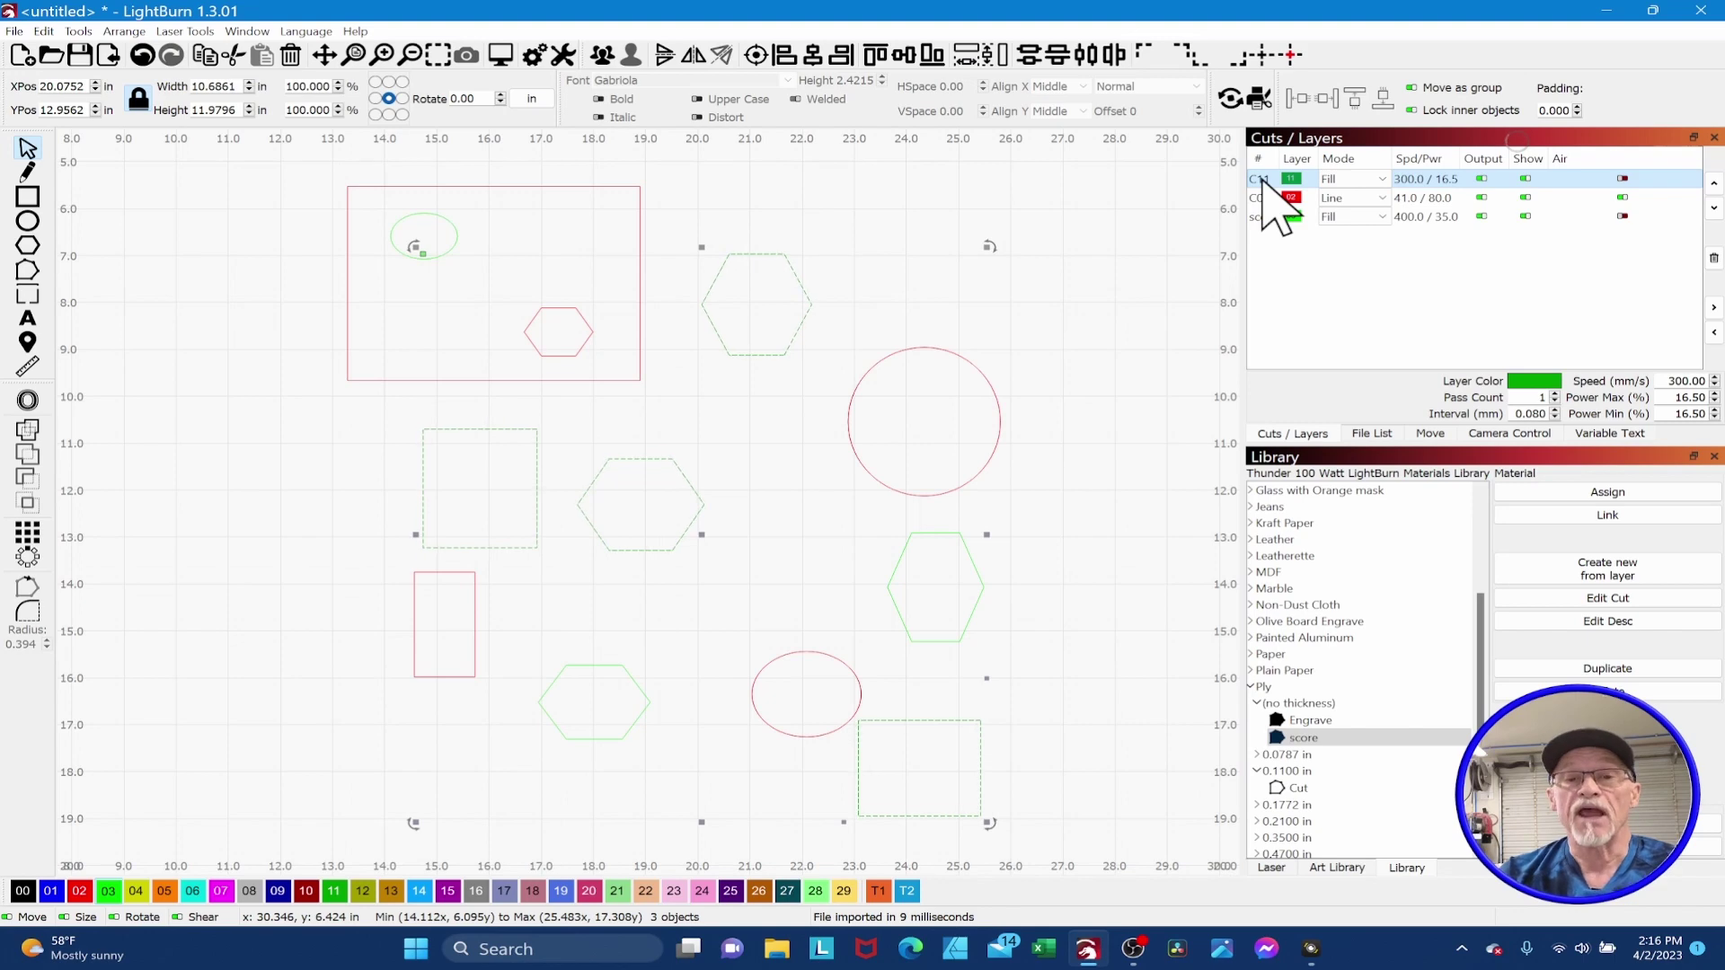
left_click(48, 894)
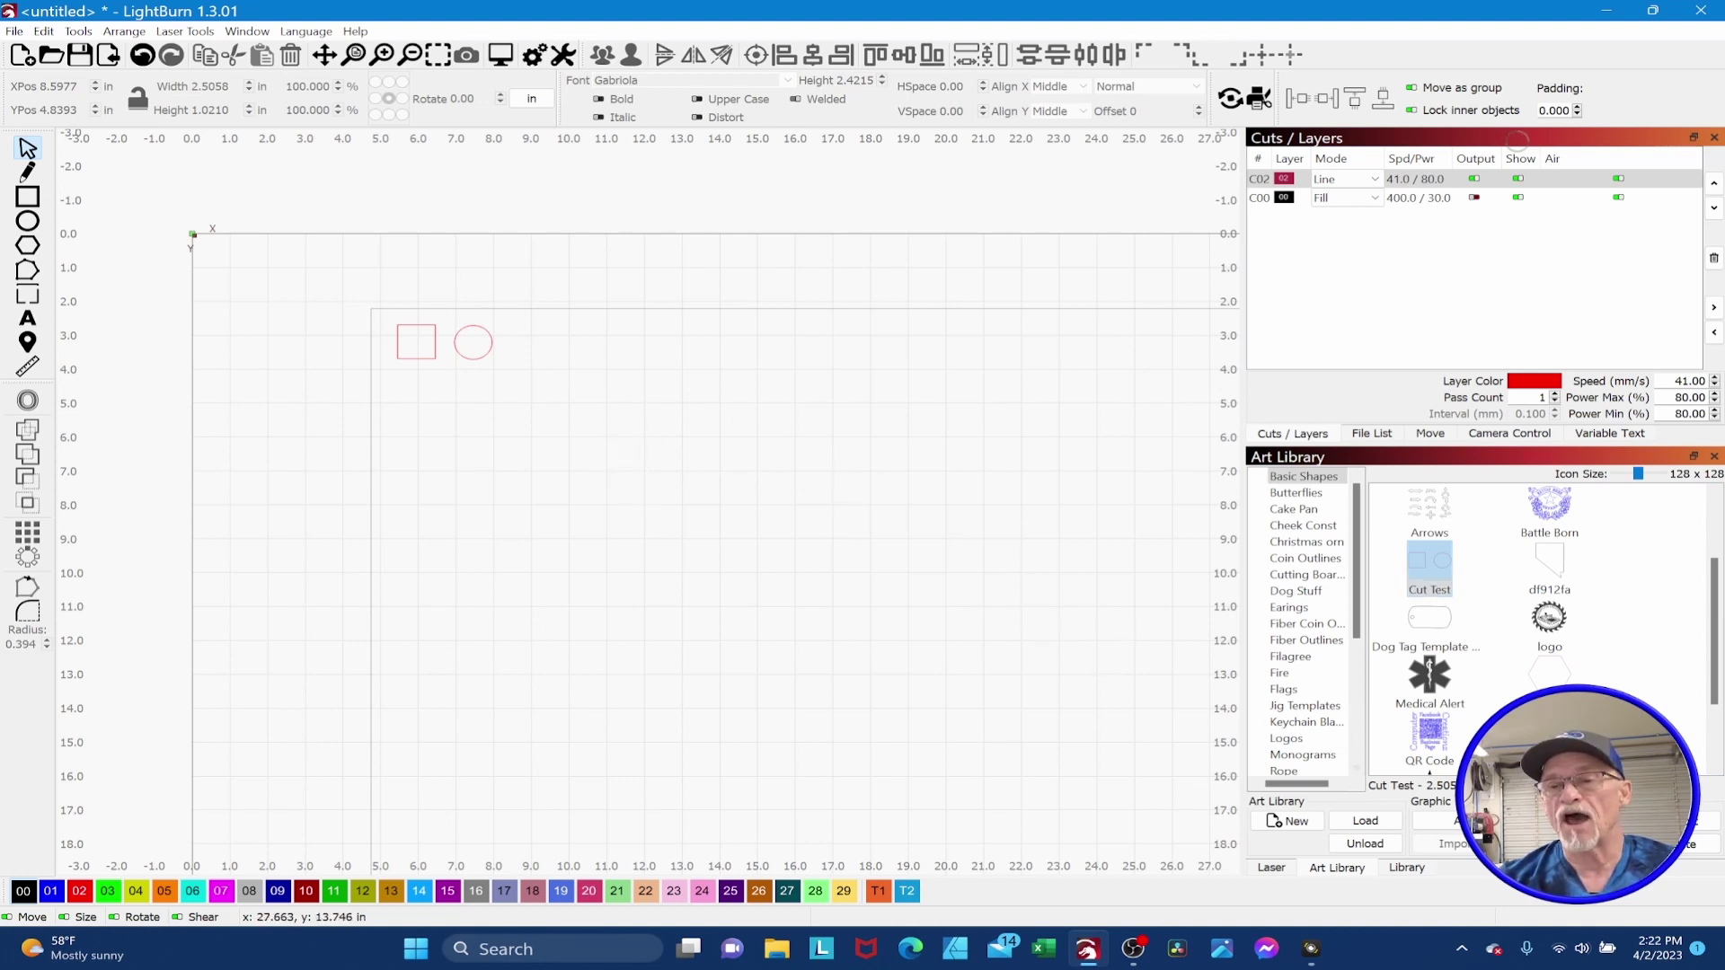
left_click_drag(1714, 586, 1698, 519)
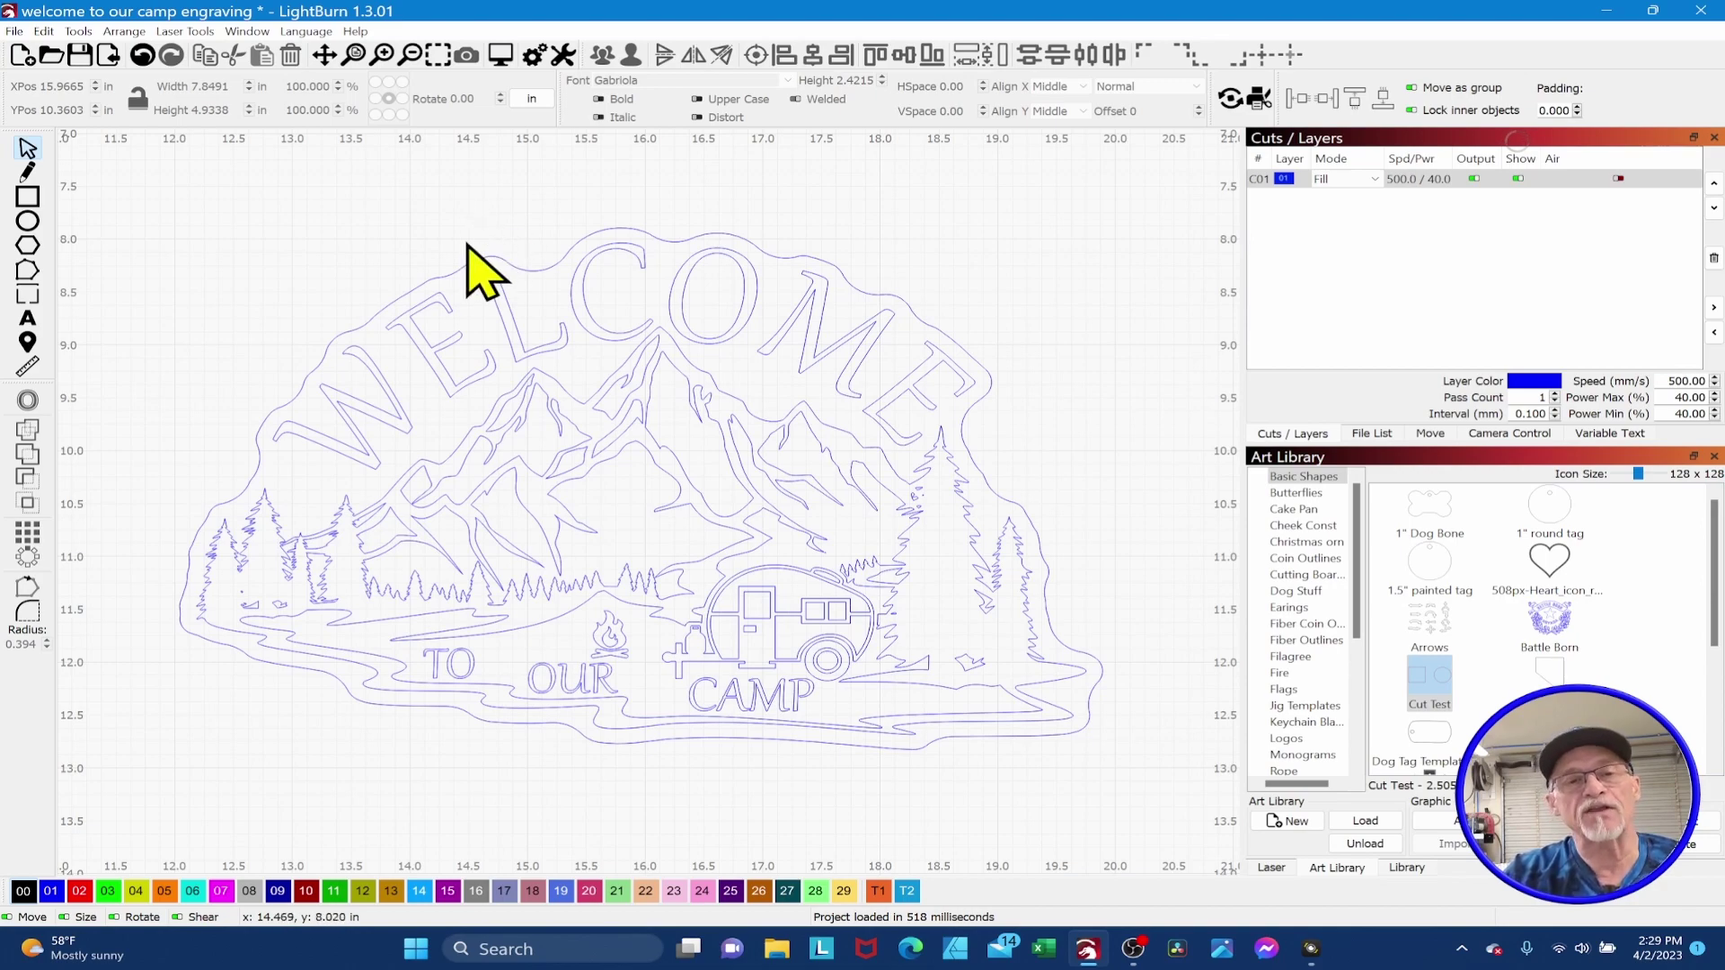
- Select the whole Welcome to Our Camp design and preview its engraving in a maximized window
scroll(466, 243, "up", 5)
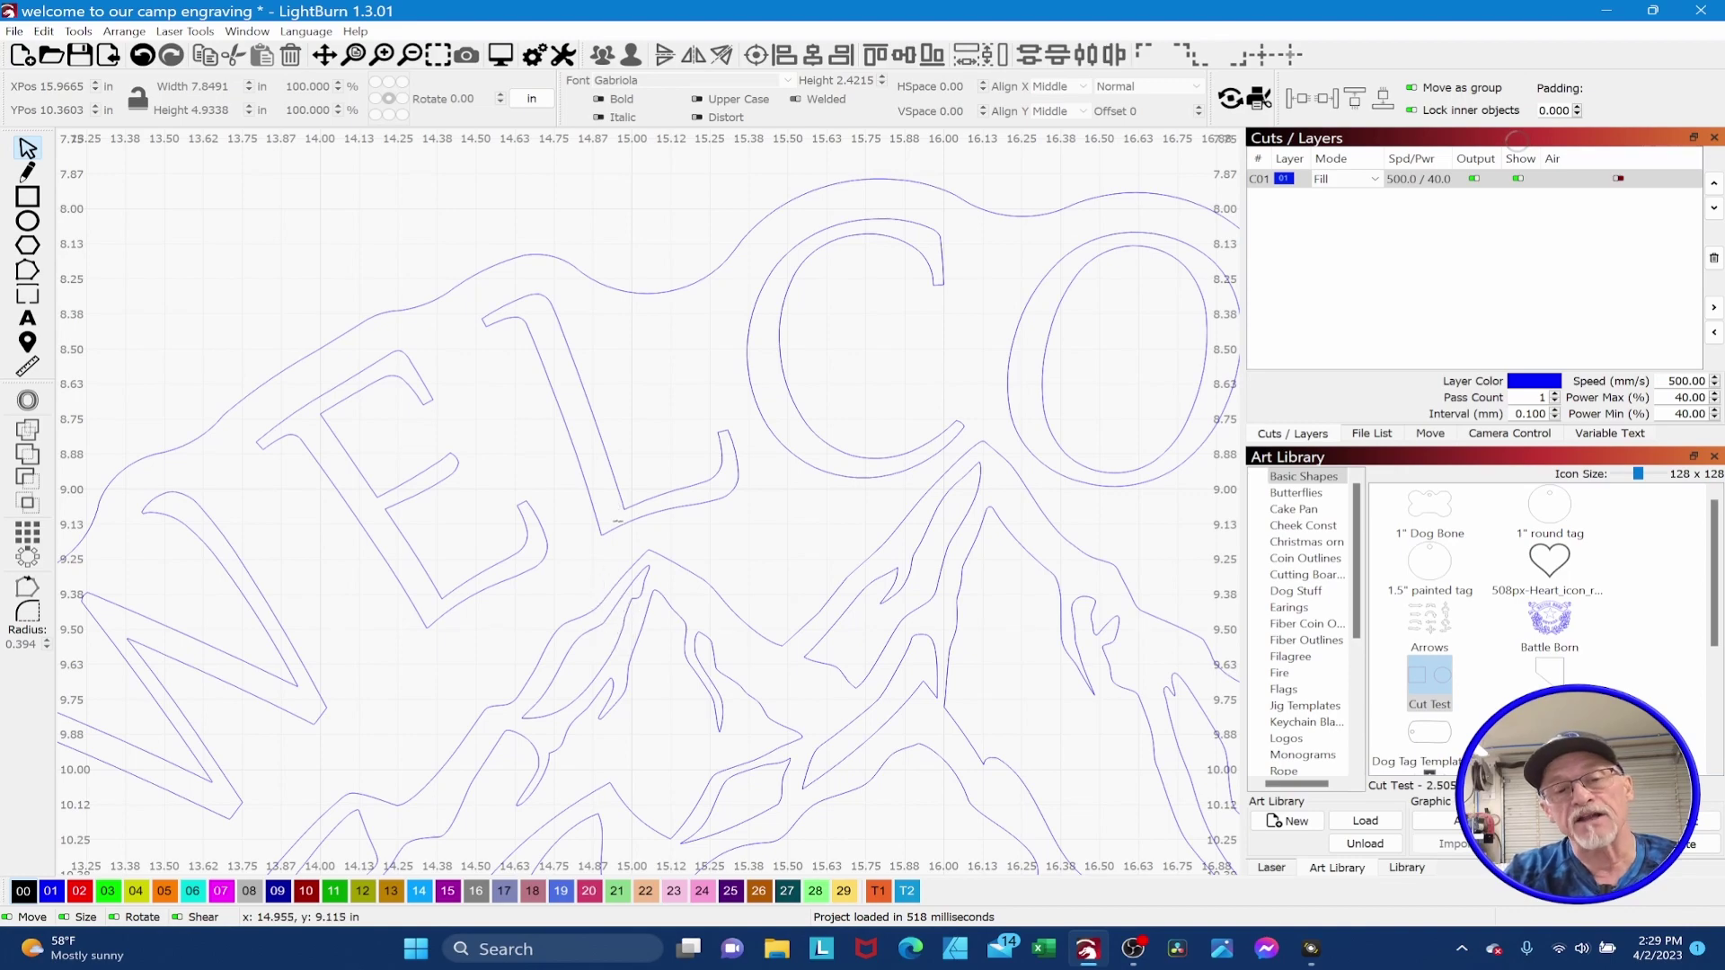
scroll(493, 540, "down", 1)
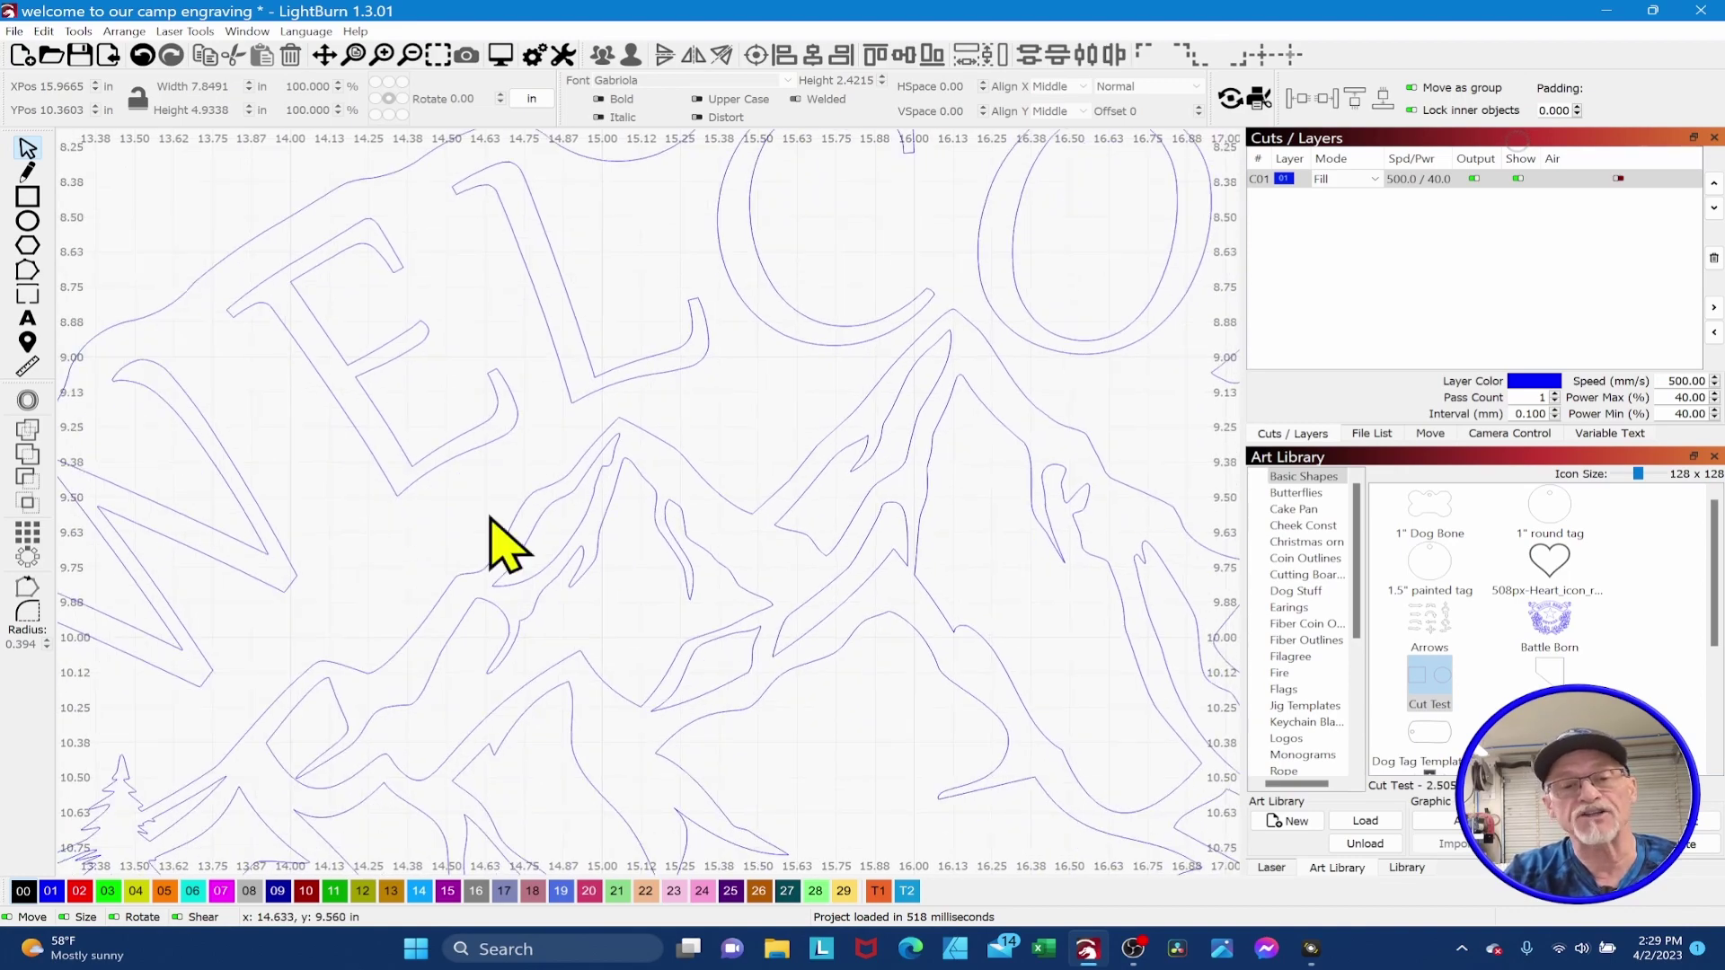
scroll(397, 558, "down", 2)
scroll(395, 543, "down", 1)
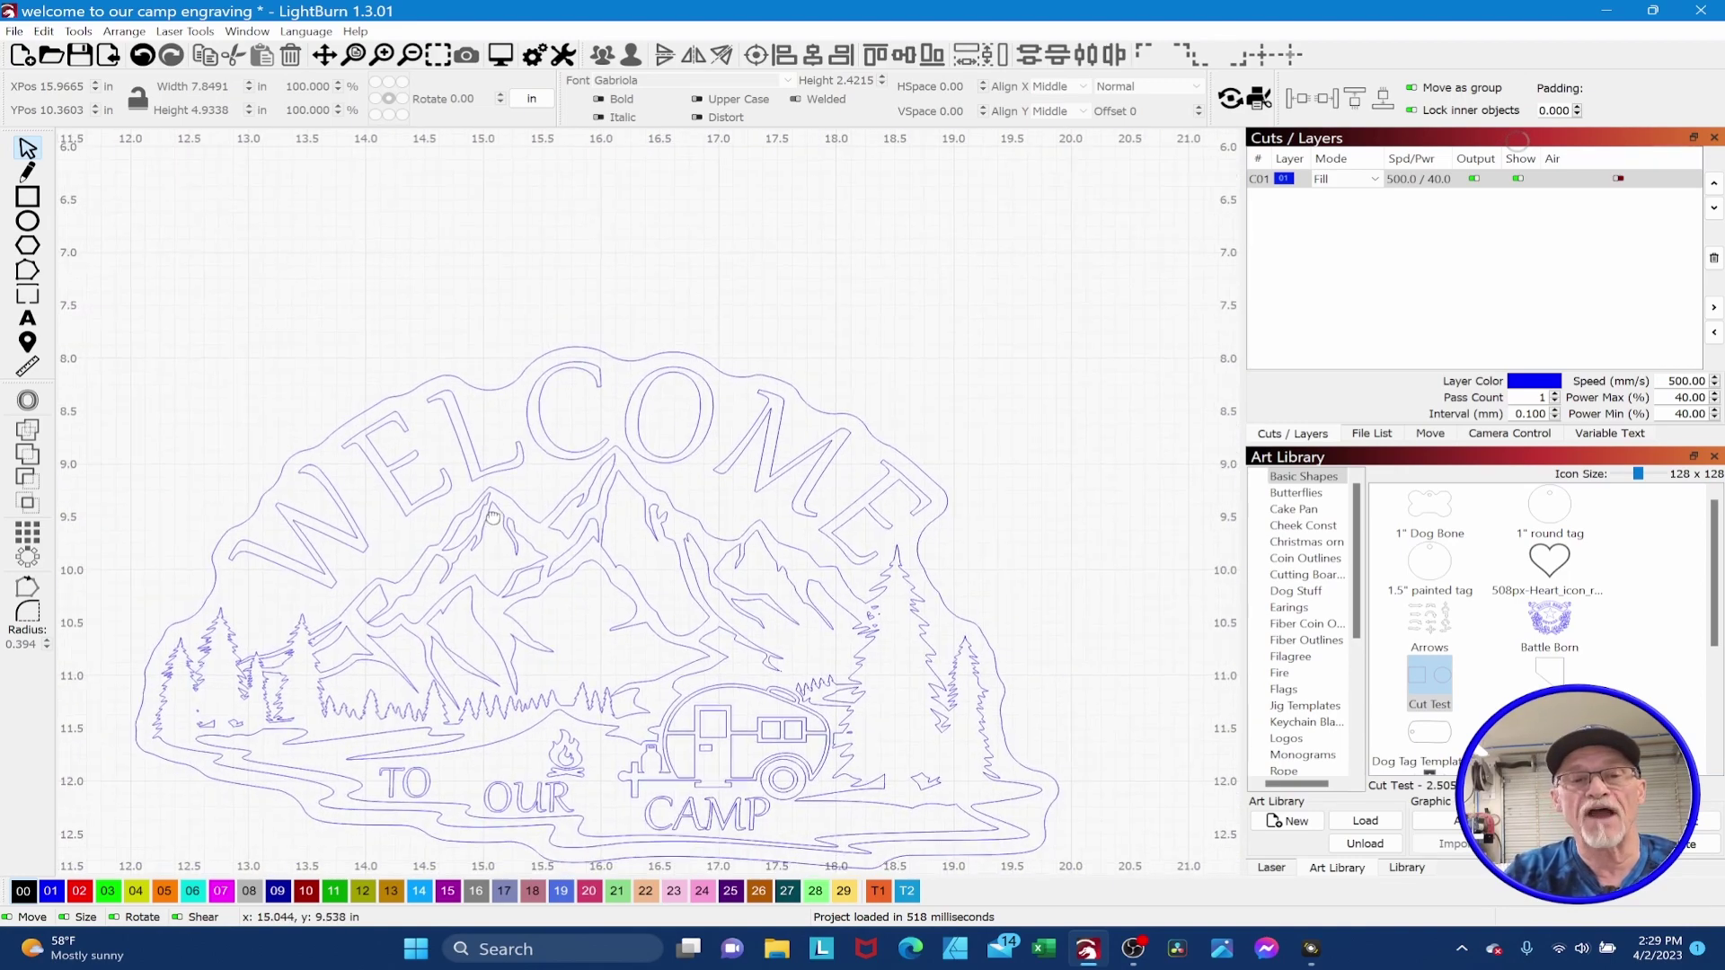
left_click_drag(488, 521, 561, 470)
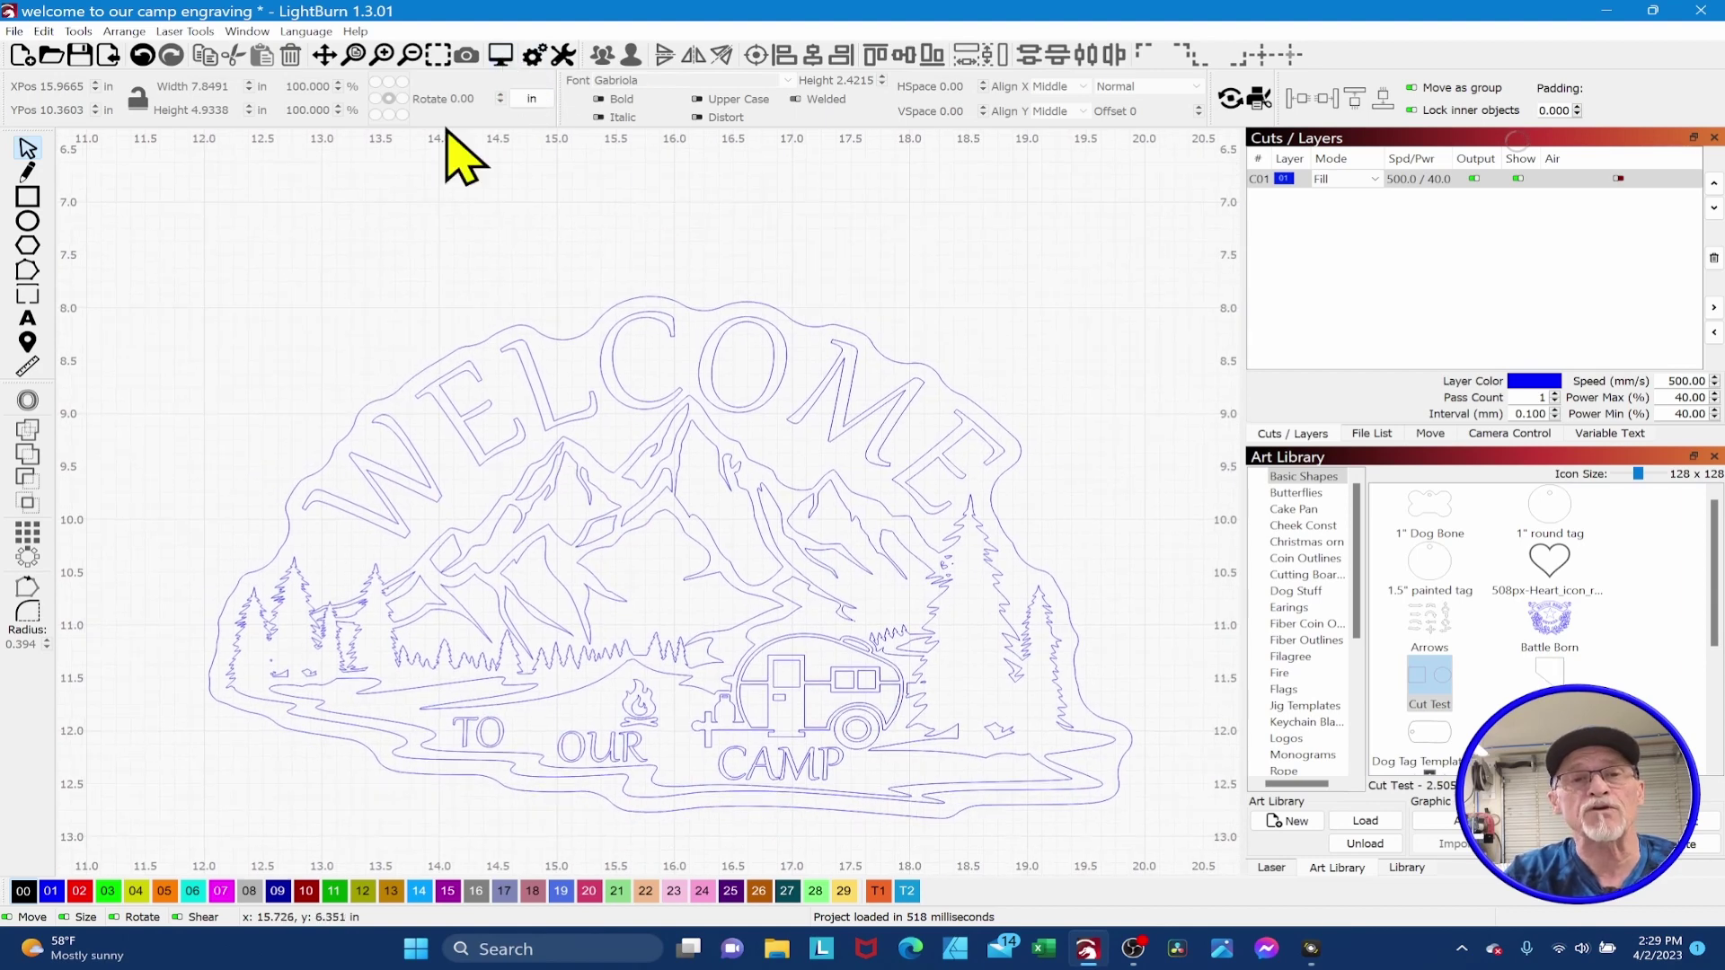
left_click_drag(110, 209, 1177, 868)
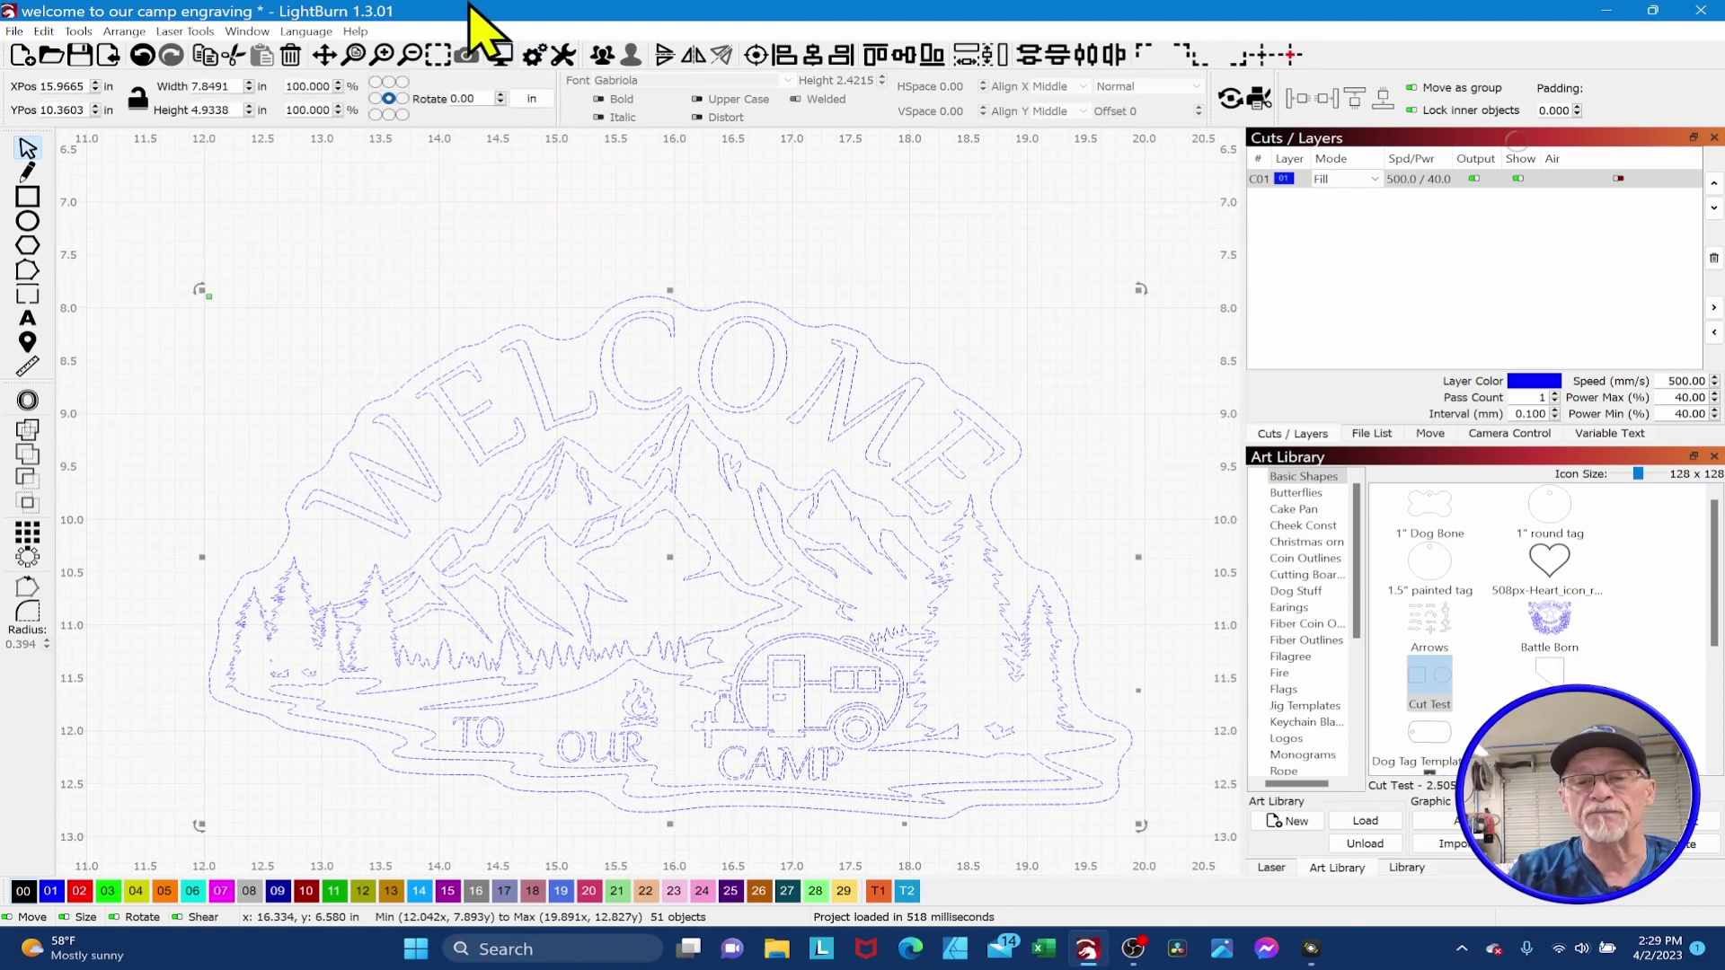
left_click(500, 55)
left_click(1149, 292)
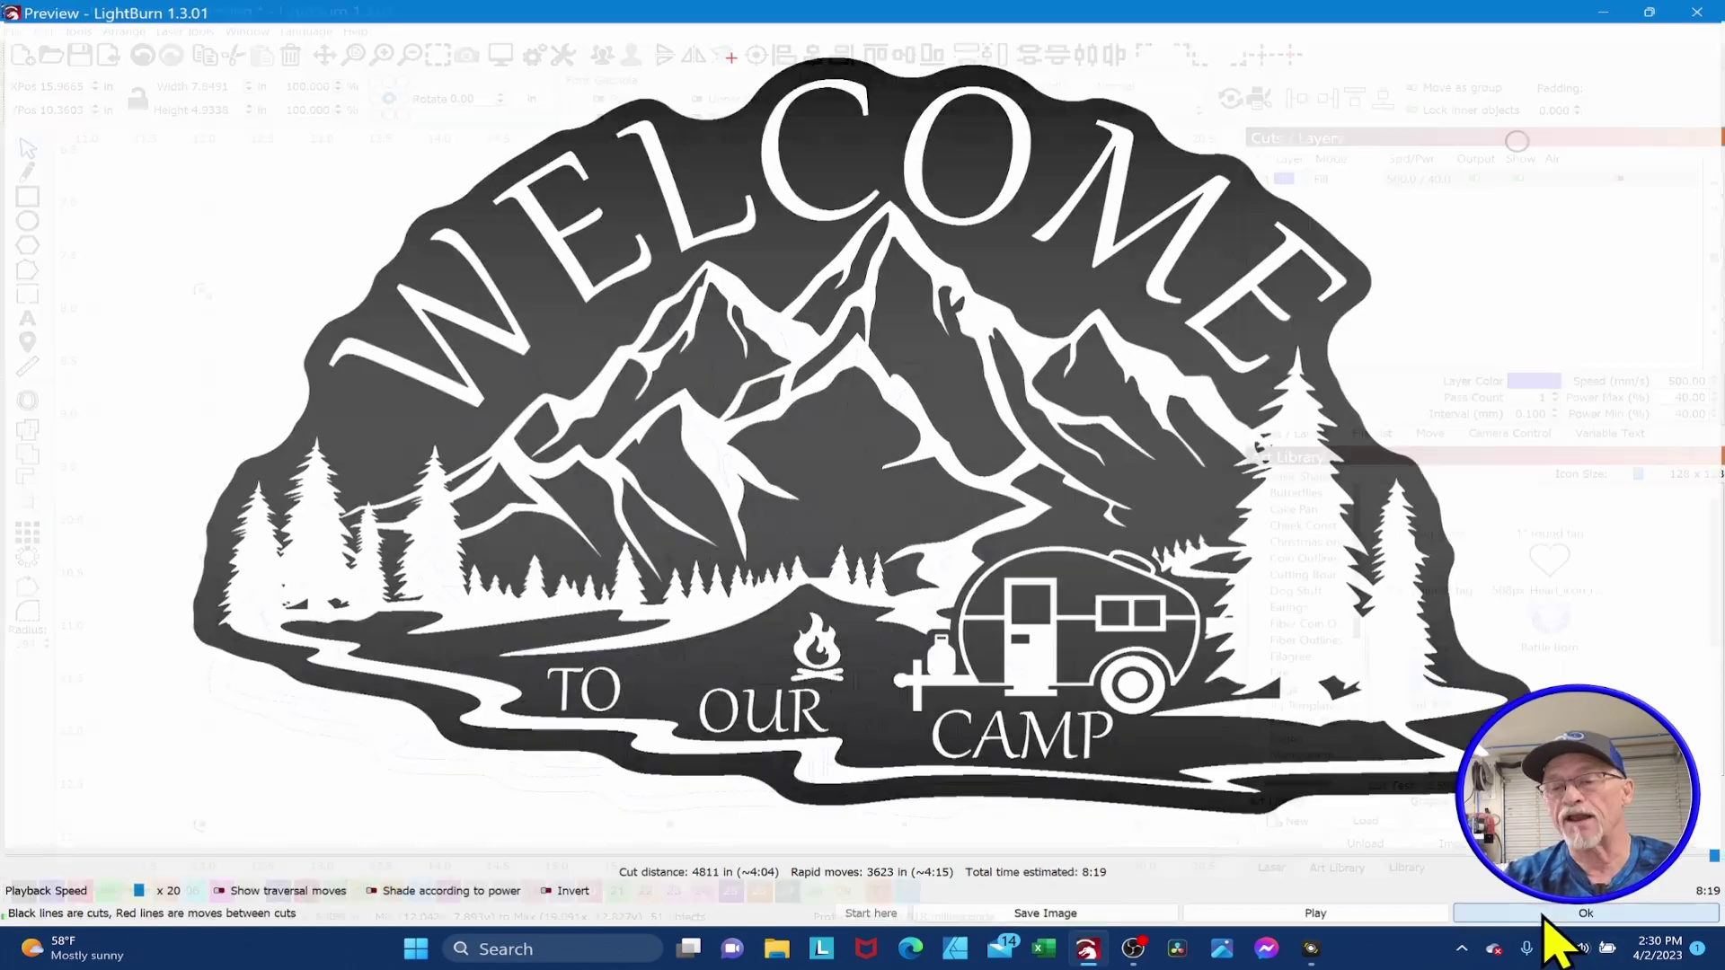
left_click(1518, 917)
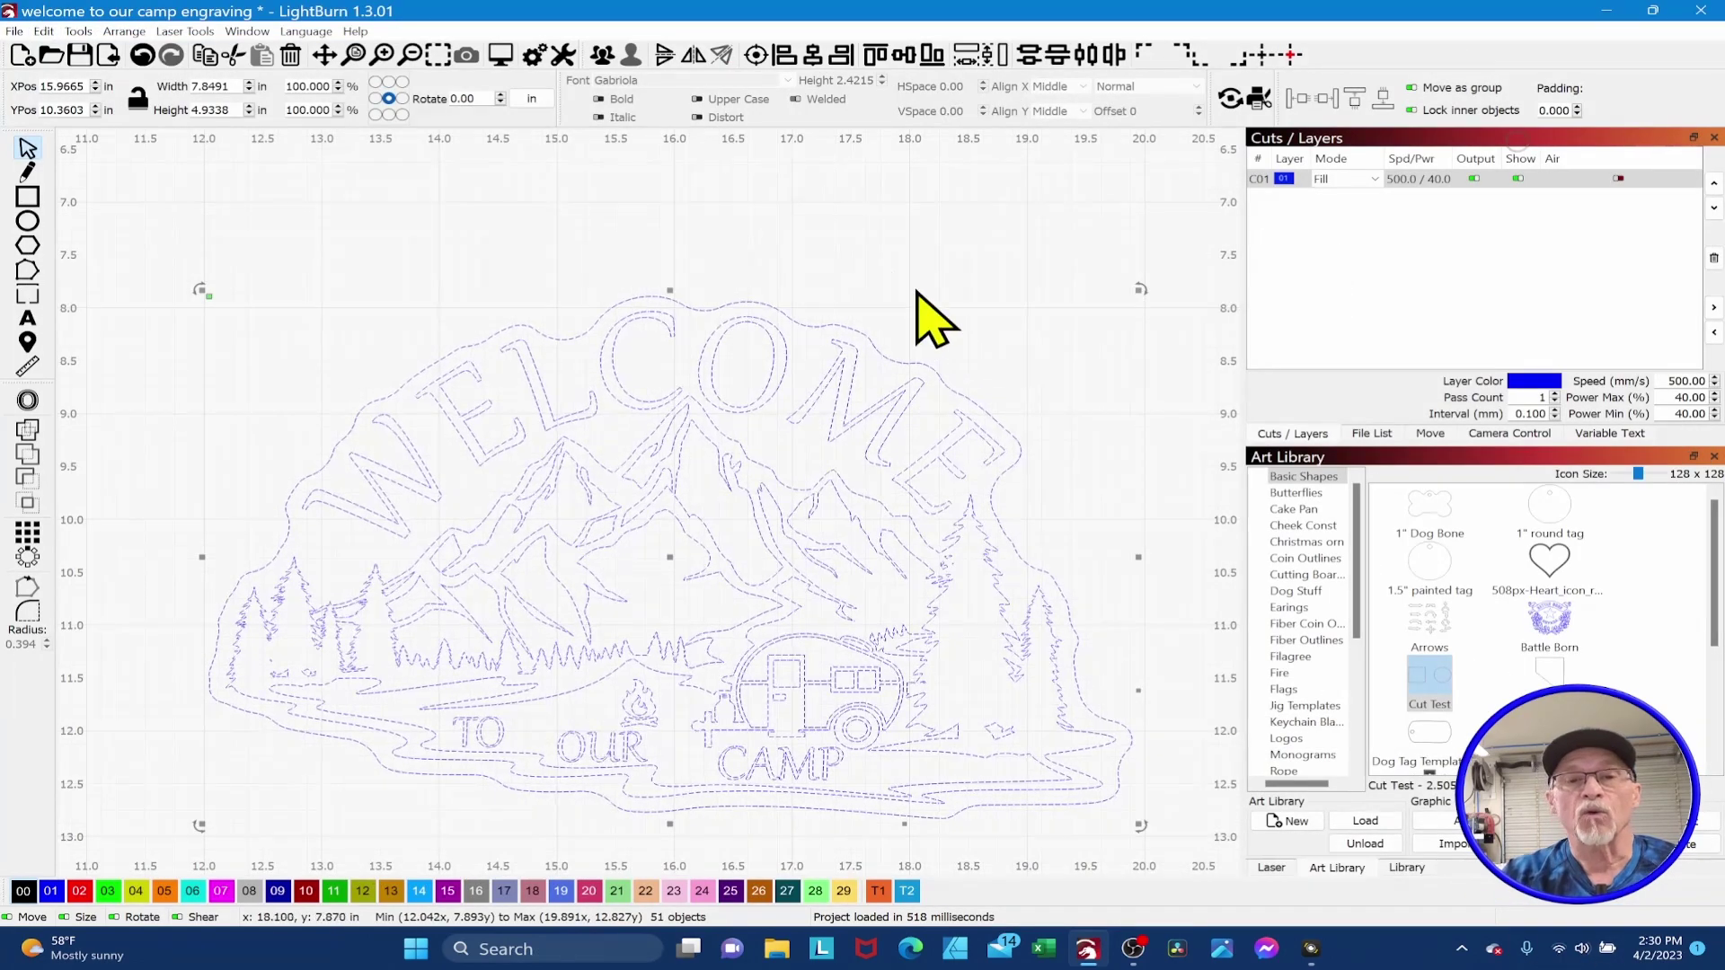
- Offset the camp sign's outer contour outward by 0.0725 in with round corners, keeping the original
left_click(751, 302)
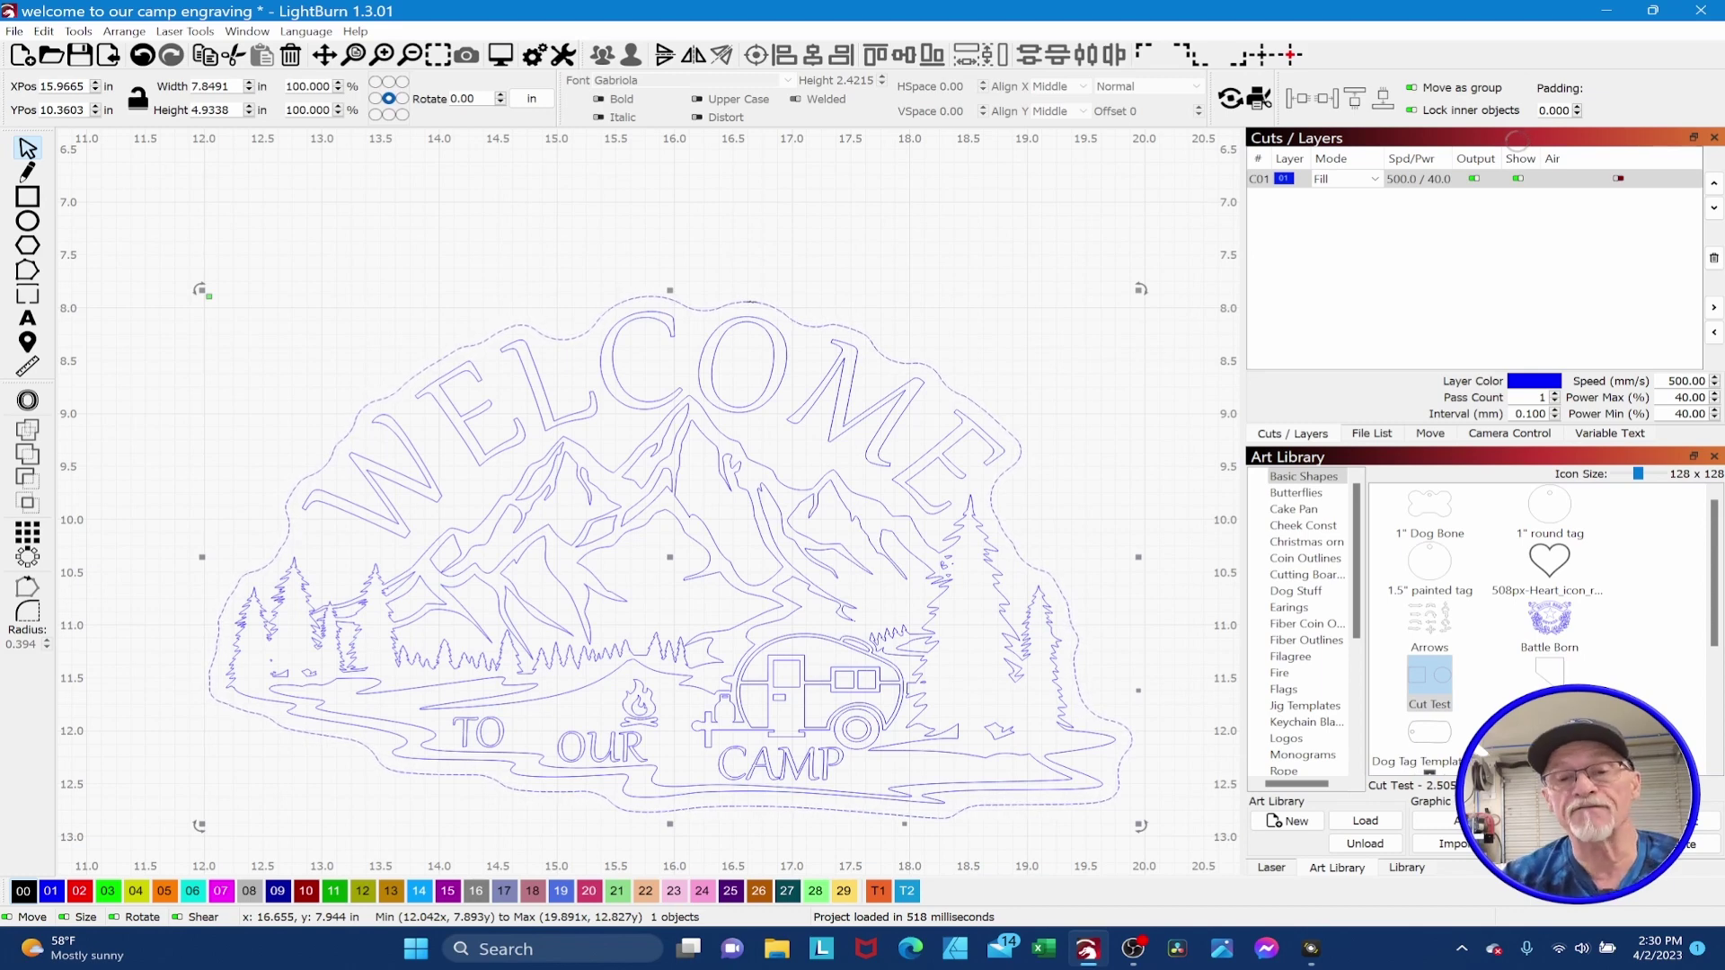
left_click(27, 400)
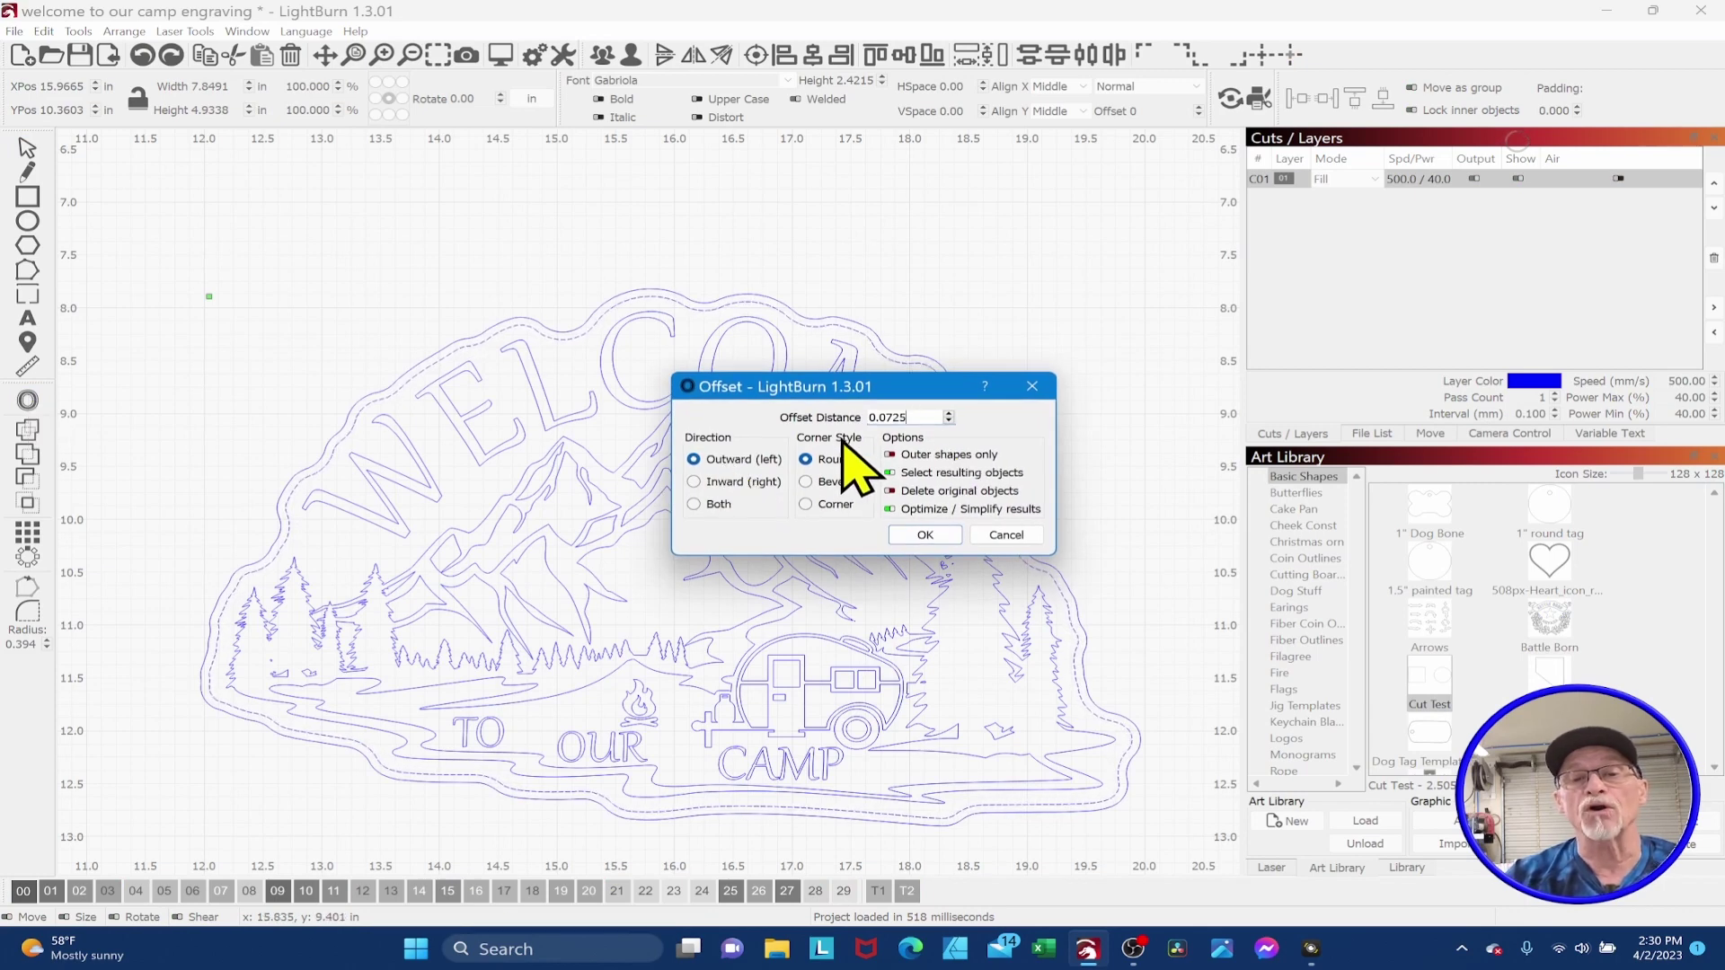
left_click_drag(896, 396, 1258, 237)
left_click(1287, 377)
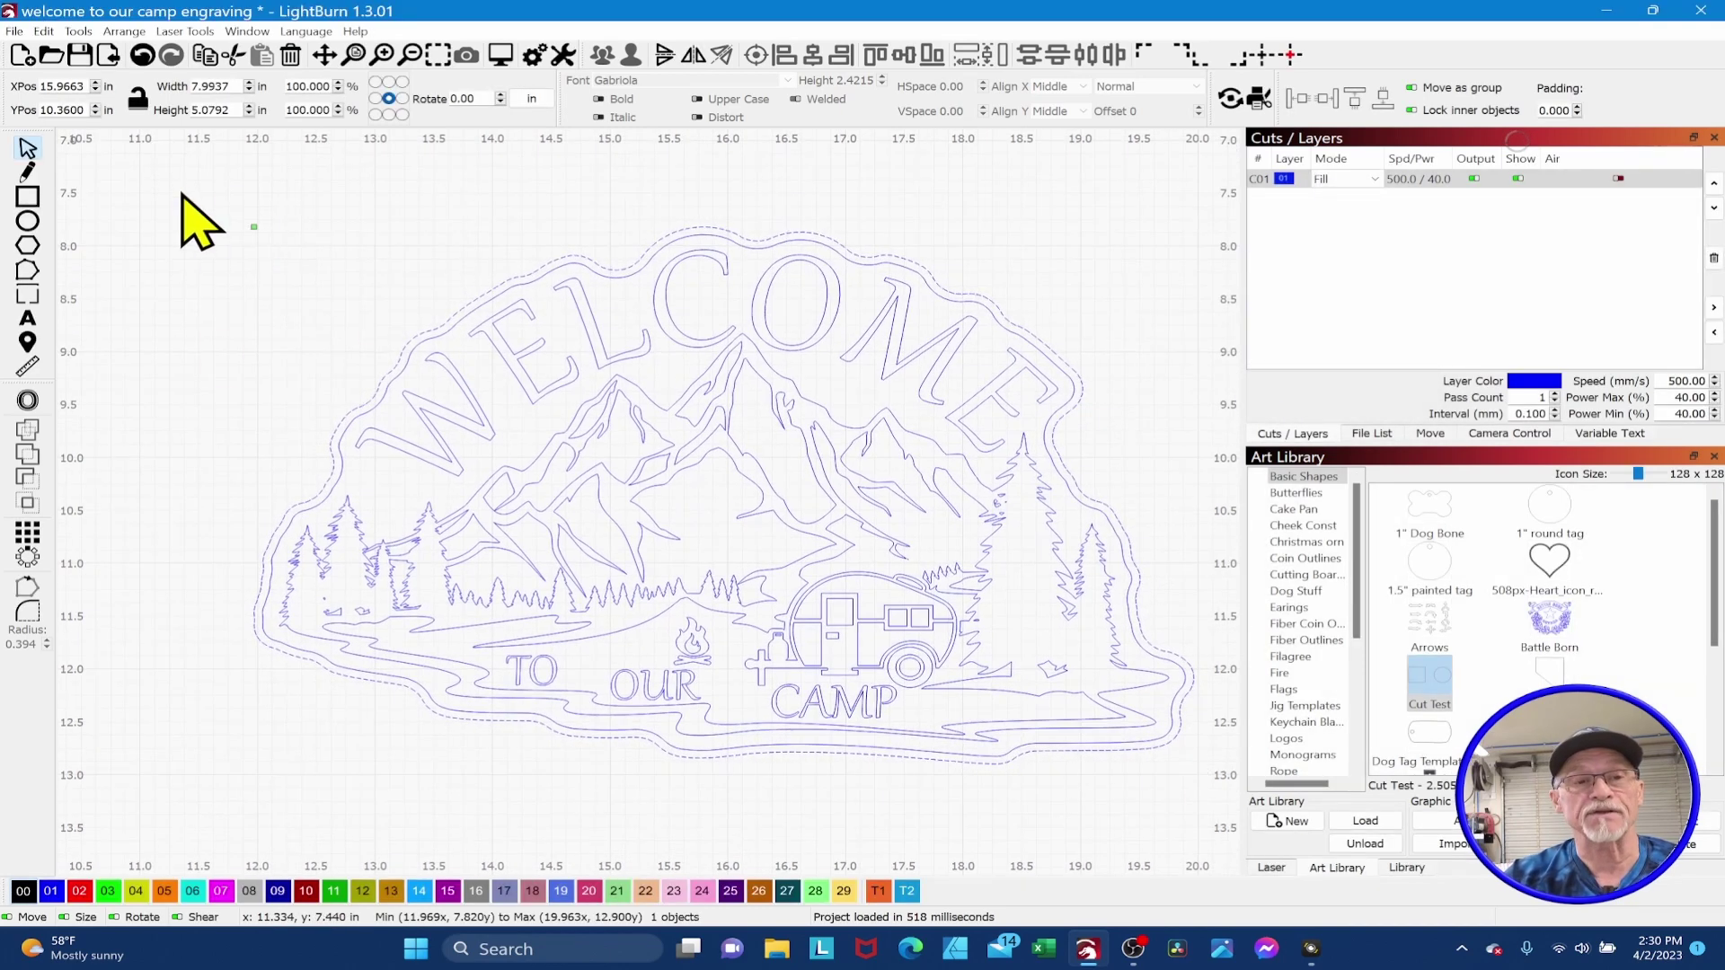
- Preview the complete camp sign, including the new offset border, in a maximized window
left_click_drag(180, 186, 1221, 827)
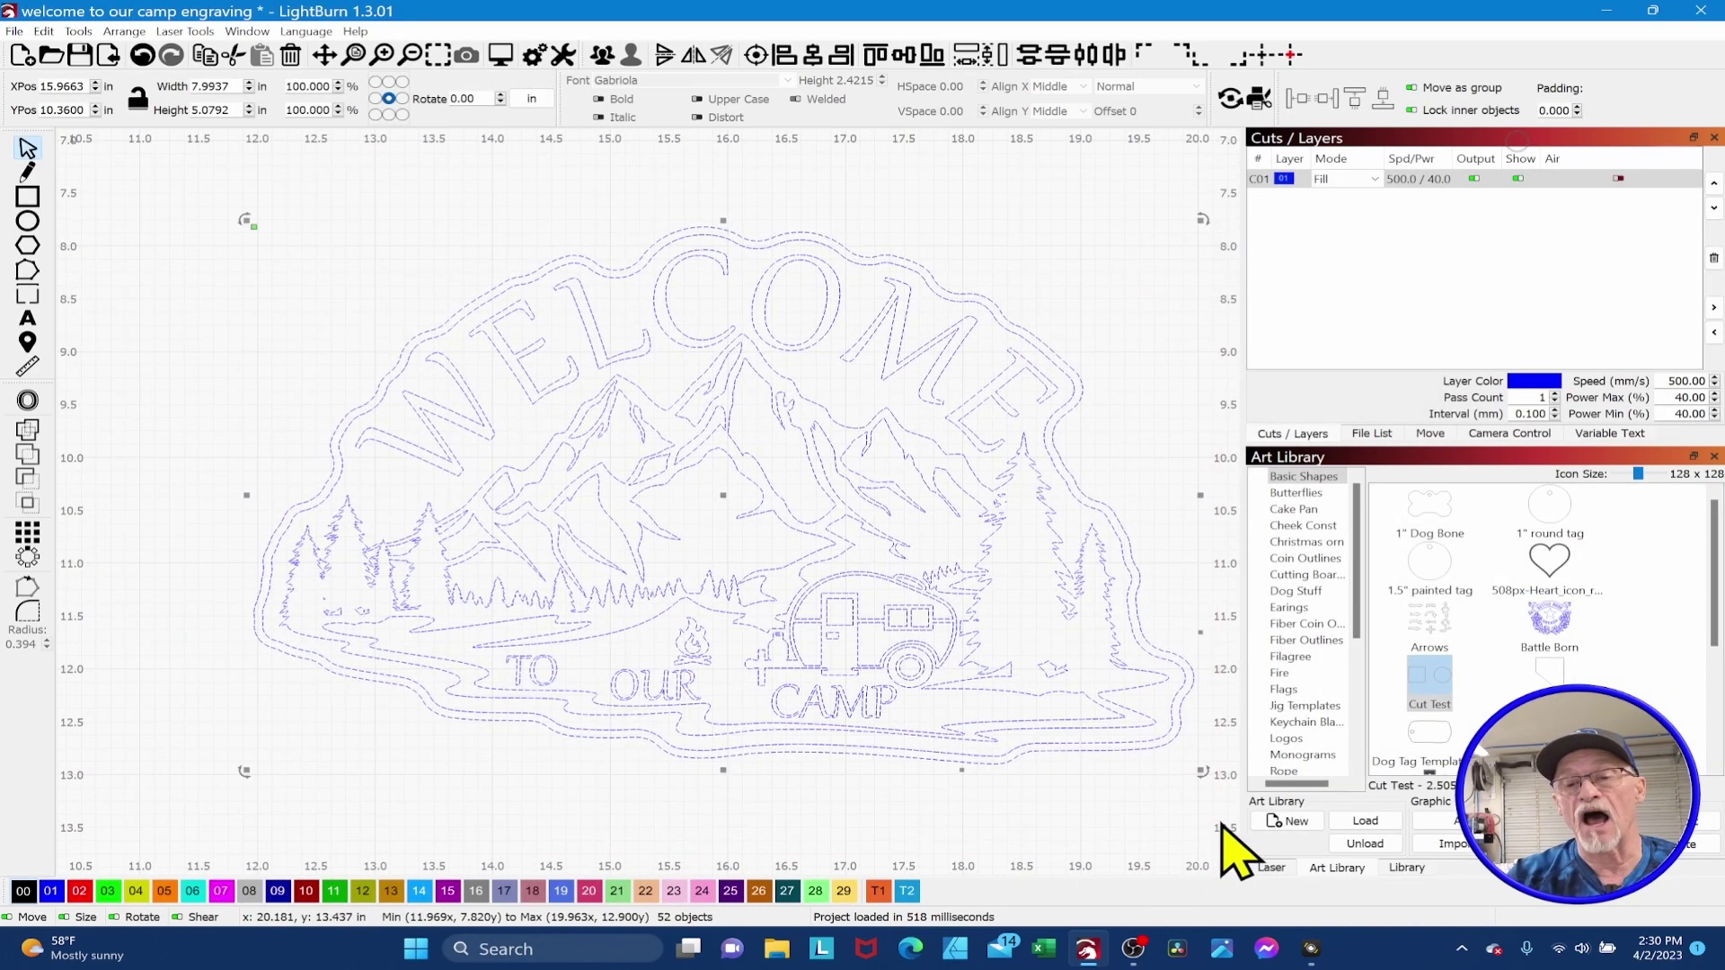
left_click(501, 55)
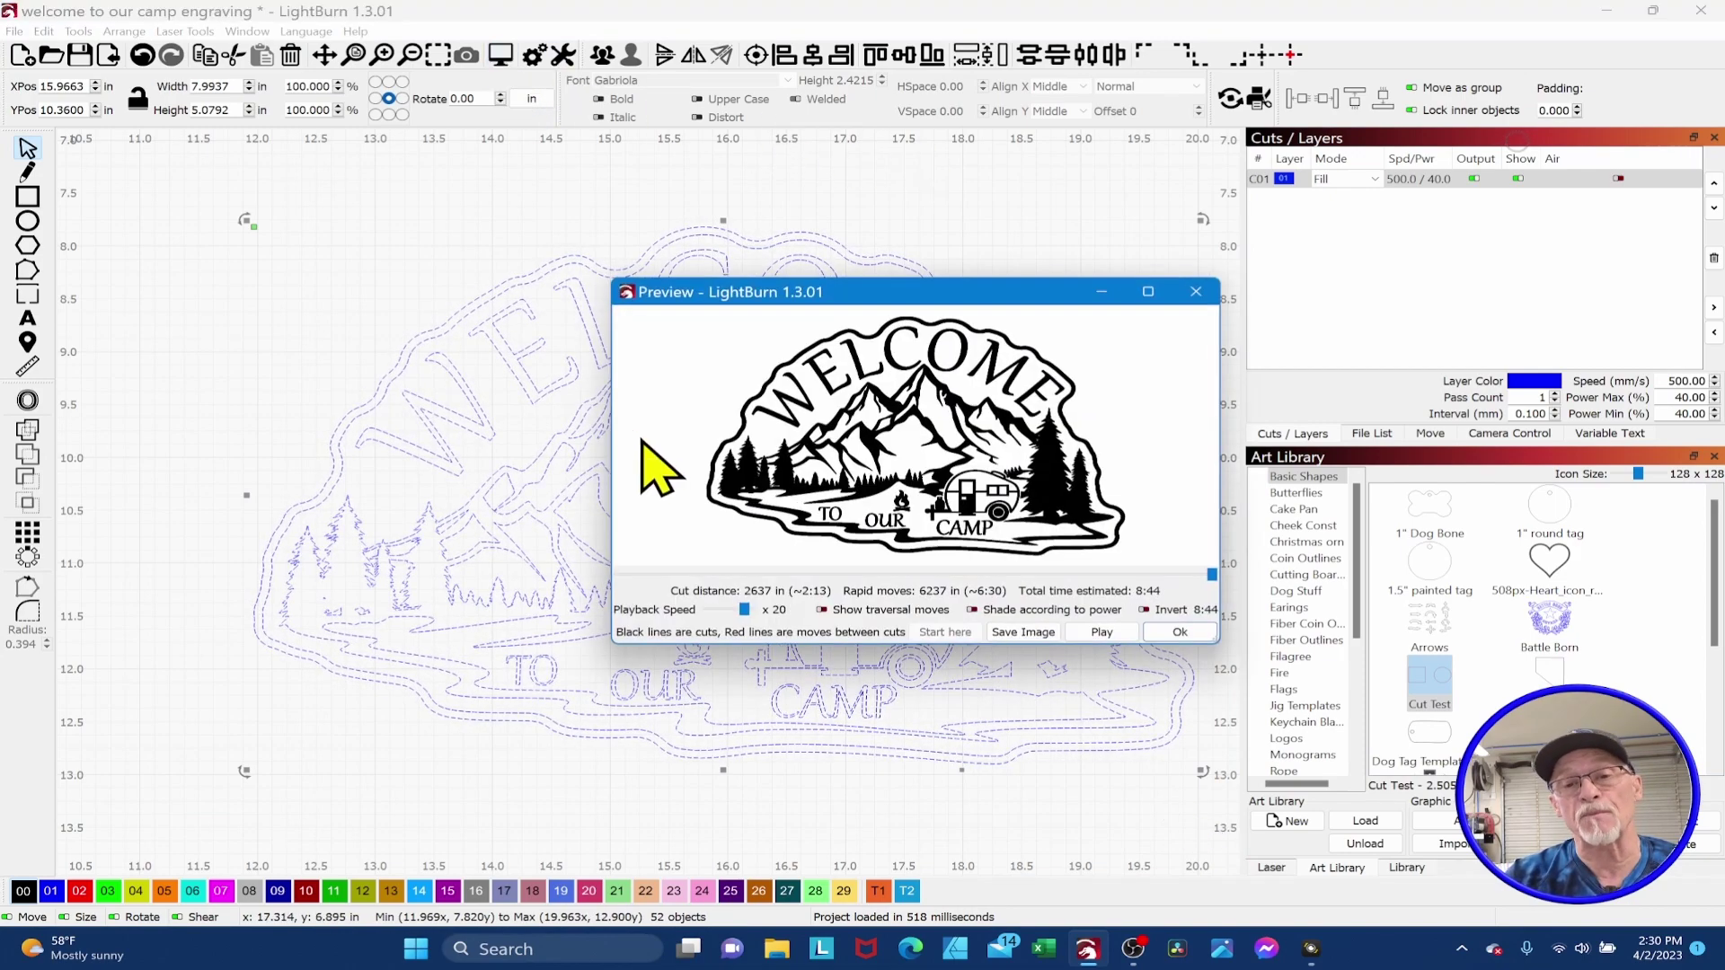
left_click(1147, 291)
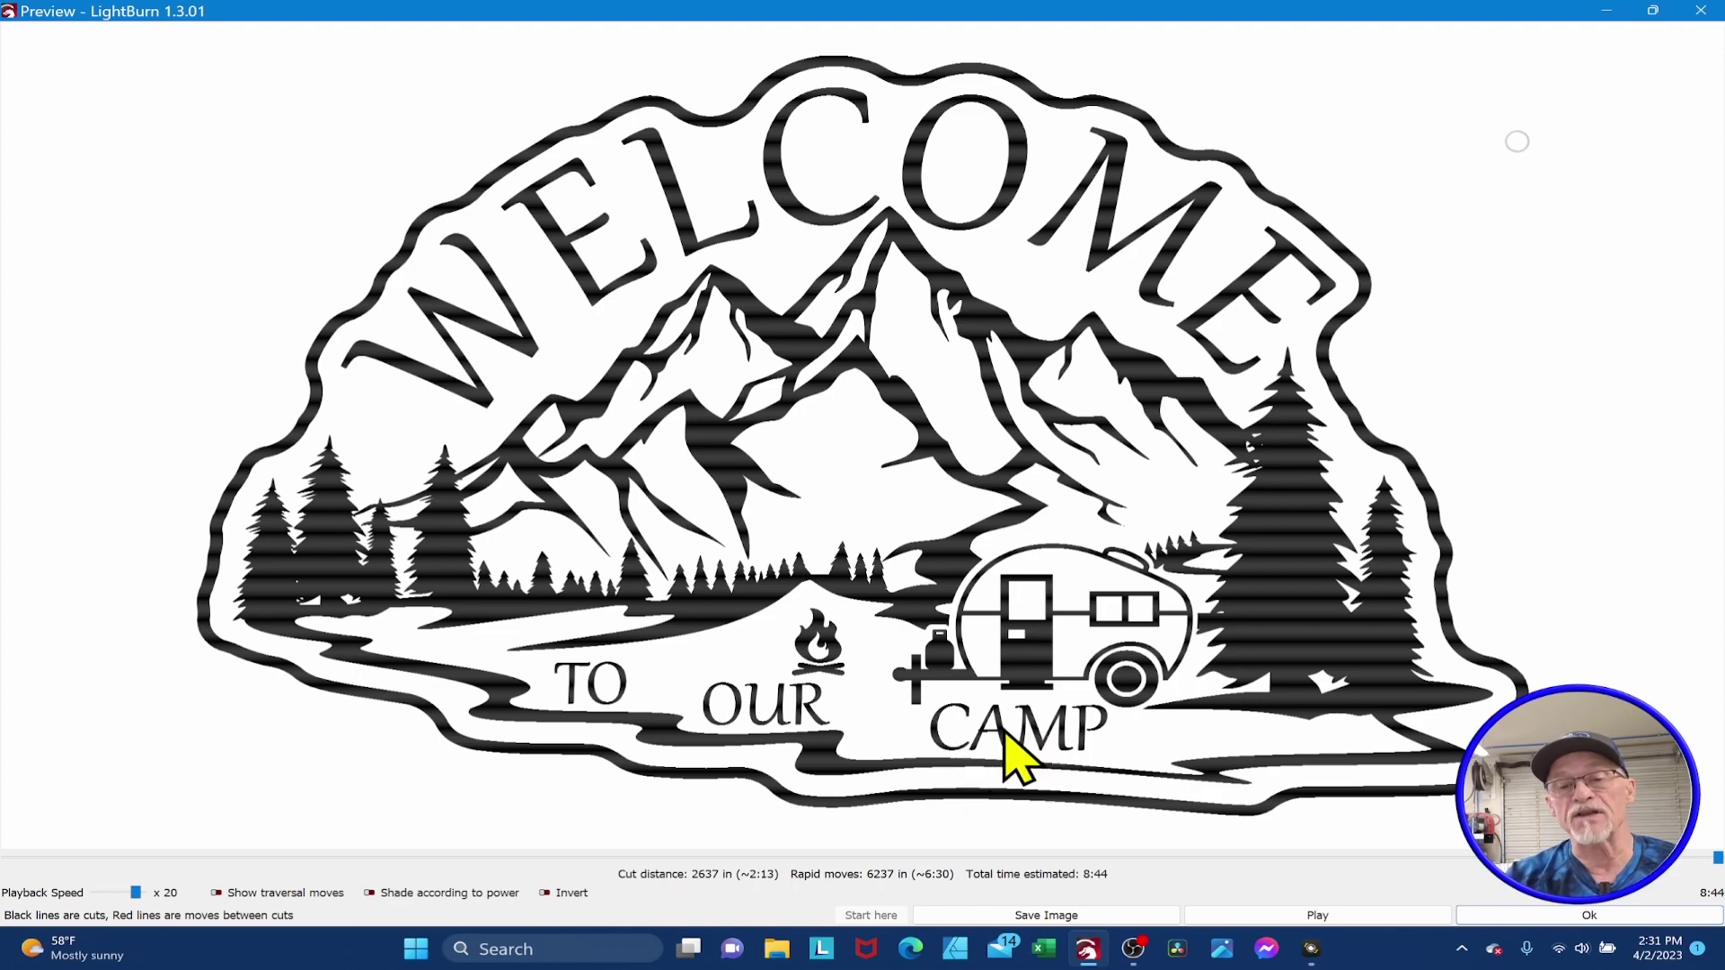
left_click(1571, 916)
- Offset the word OUR outward by 0.01 in with round corners, keeping the original text
scroll(736, 666, "up", 5)
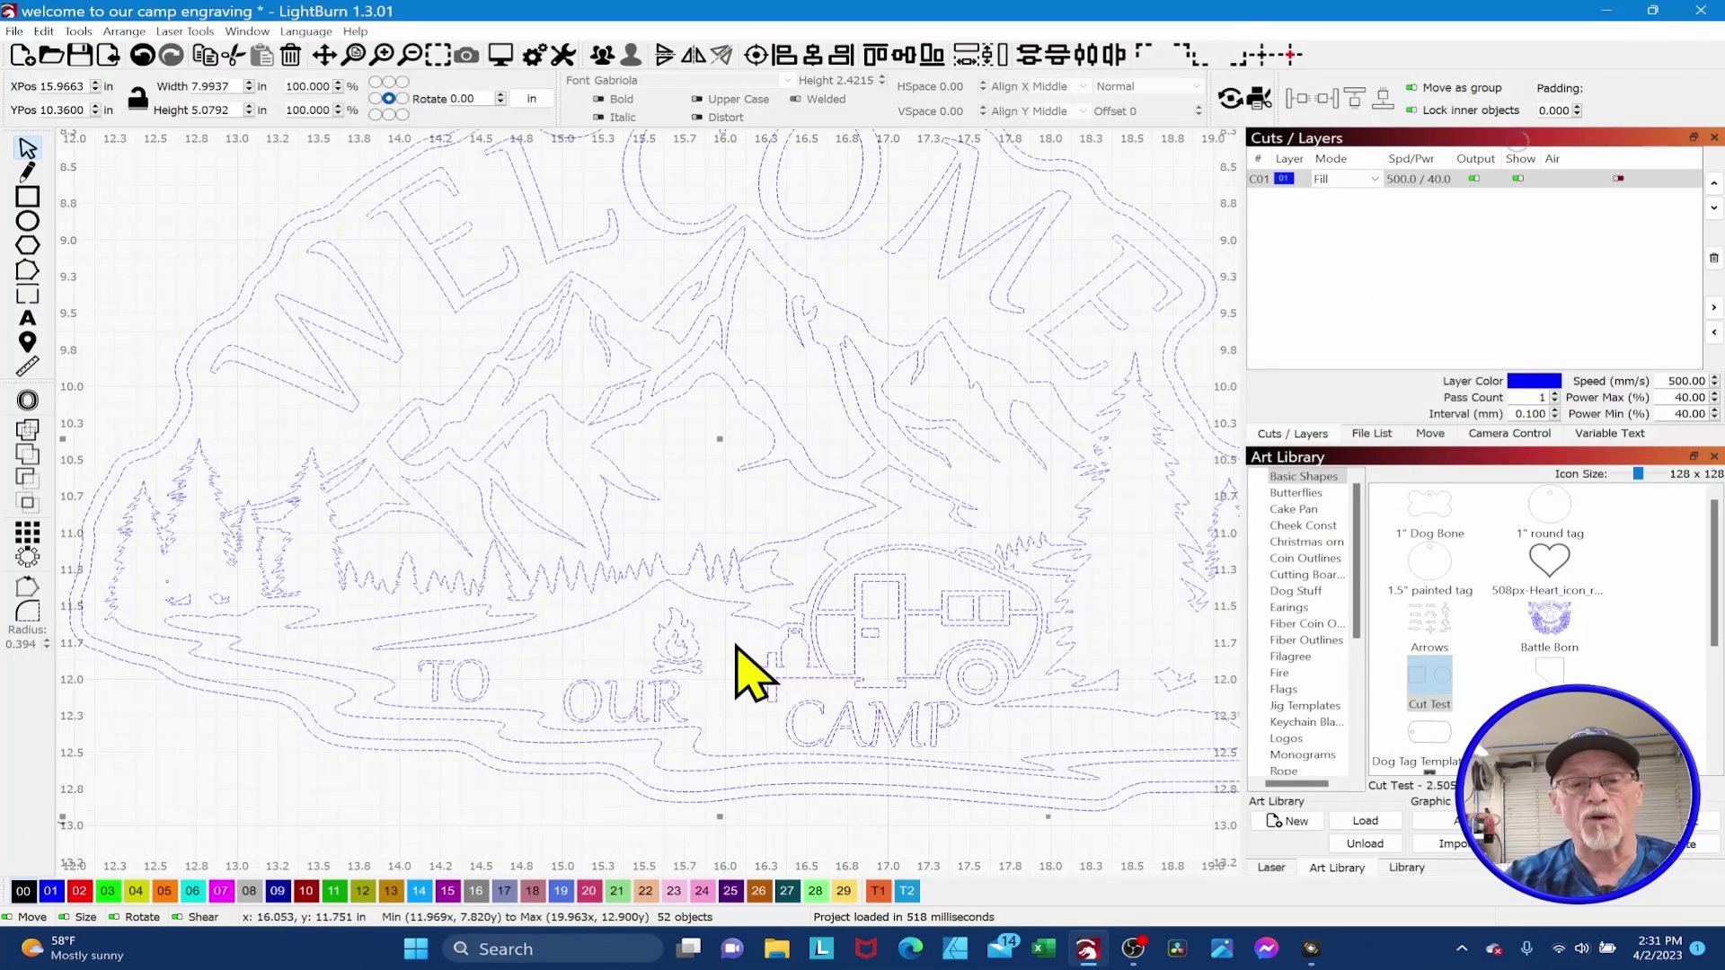
scroll(686, 508, "up", 3)
left_click(666, 530)
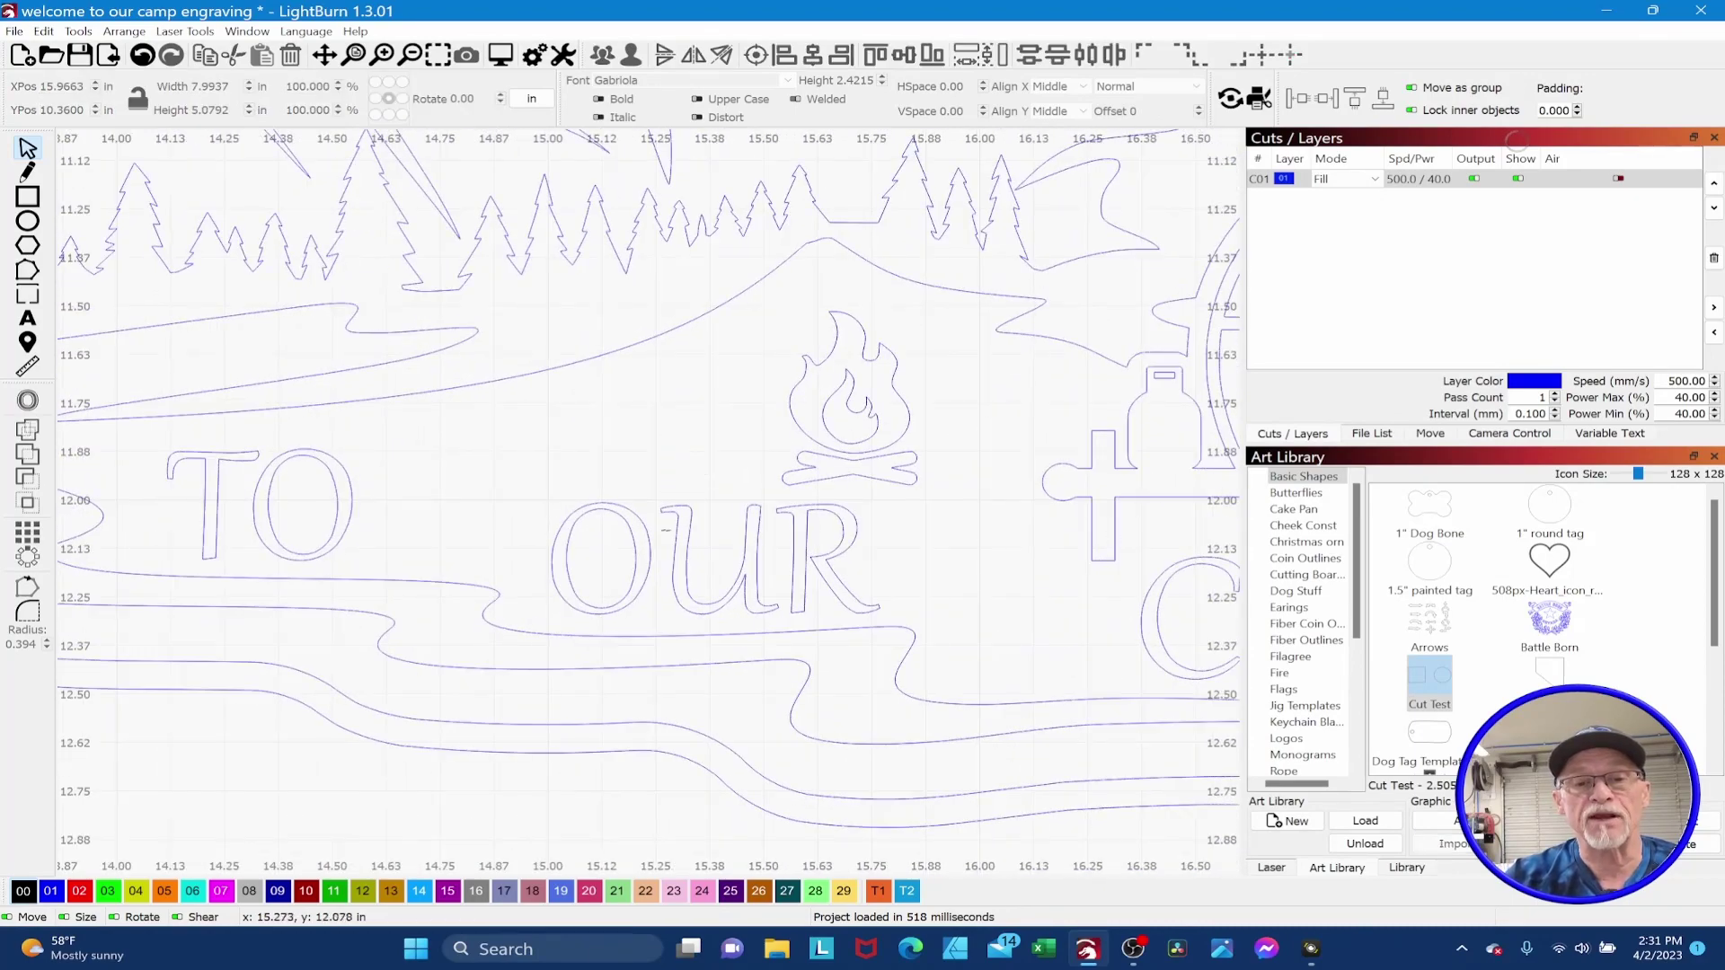
left_click(687, 538)
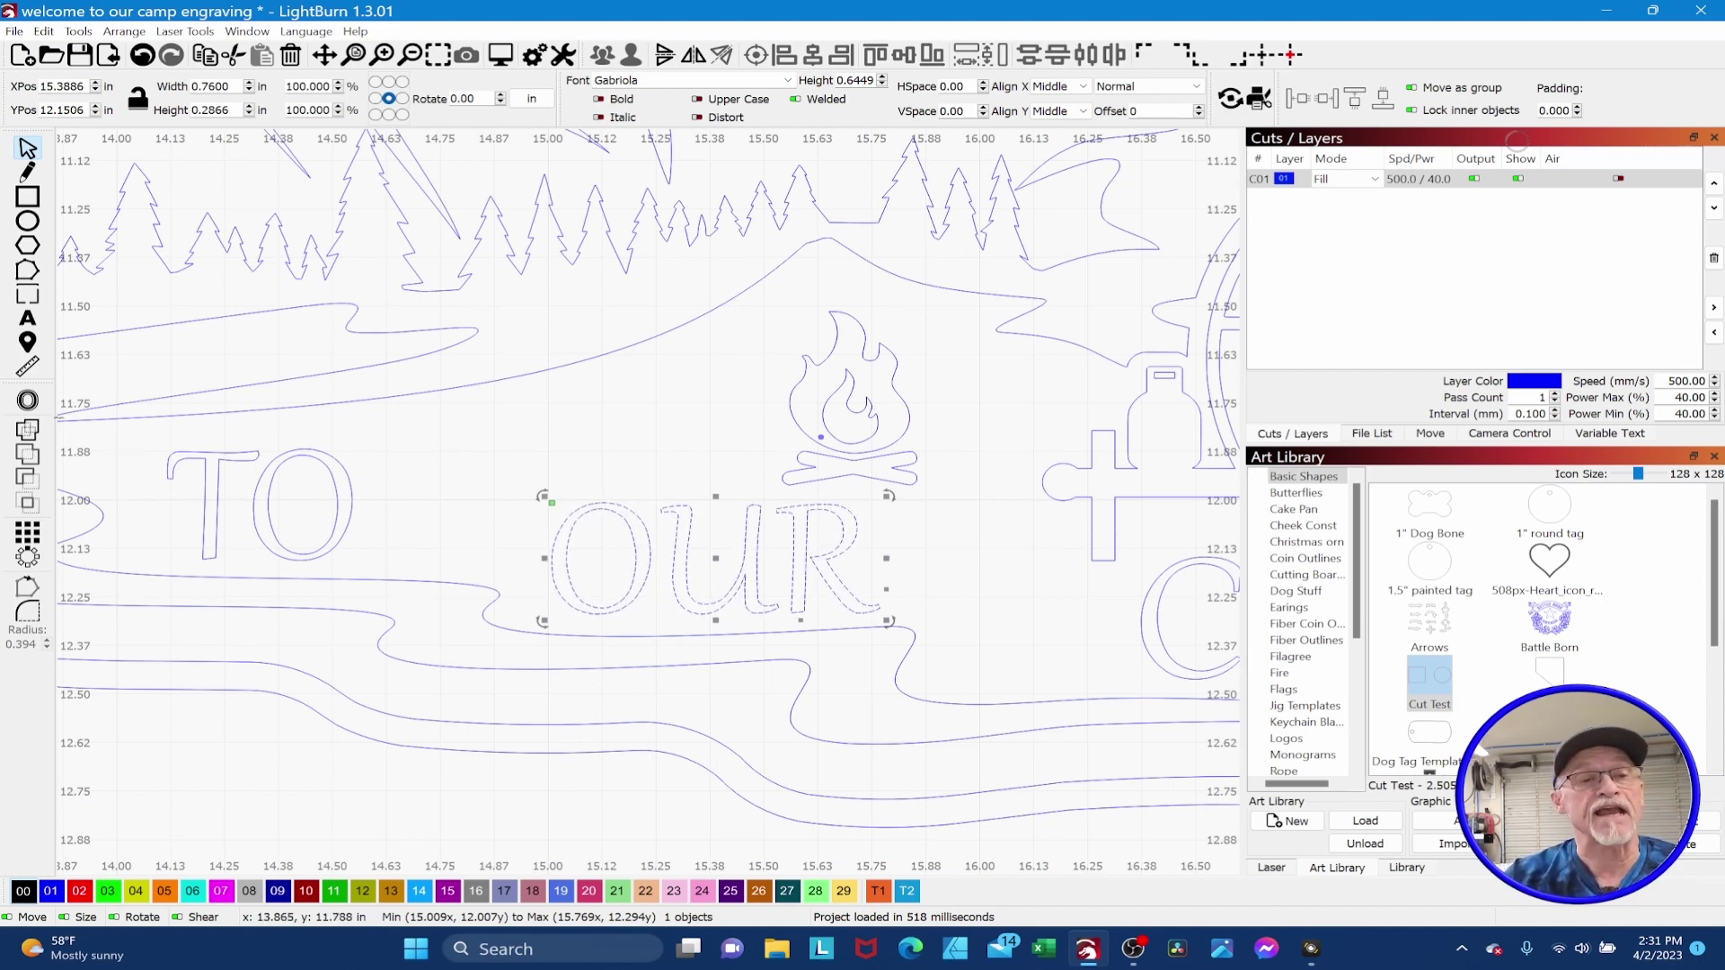
left_click(27, 402)
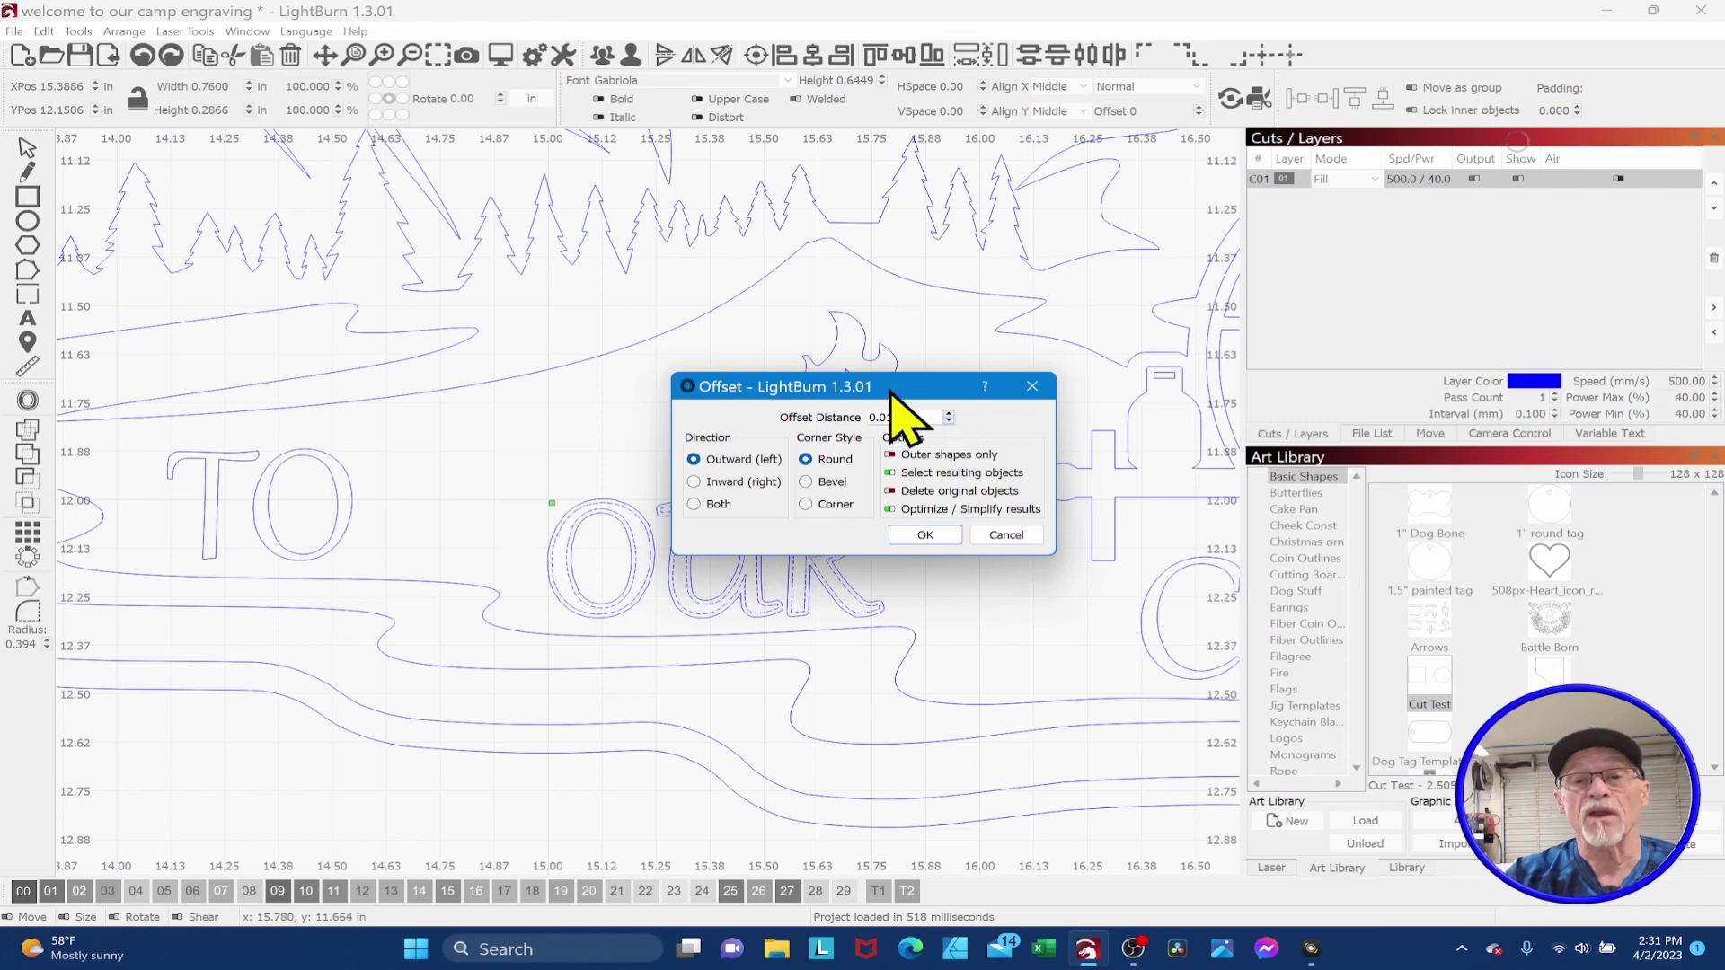
left_click_drag(890, 388, 1076, 255)
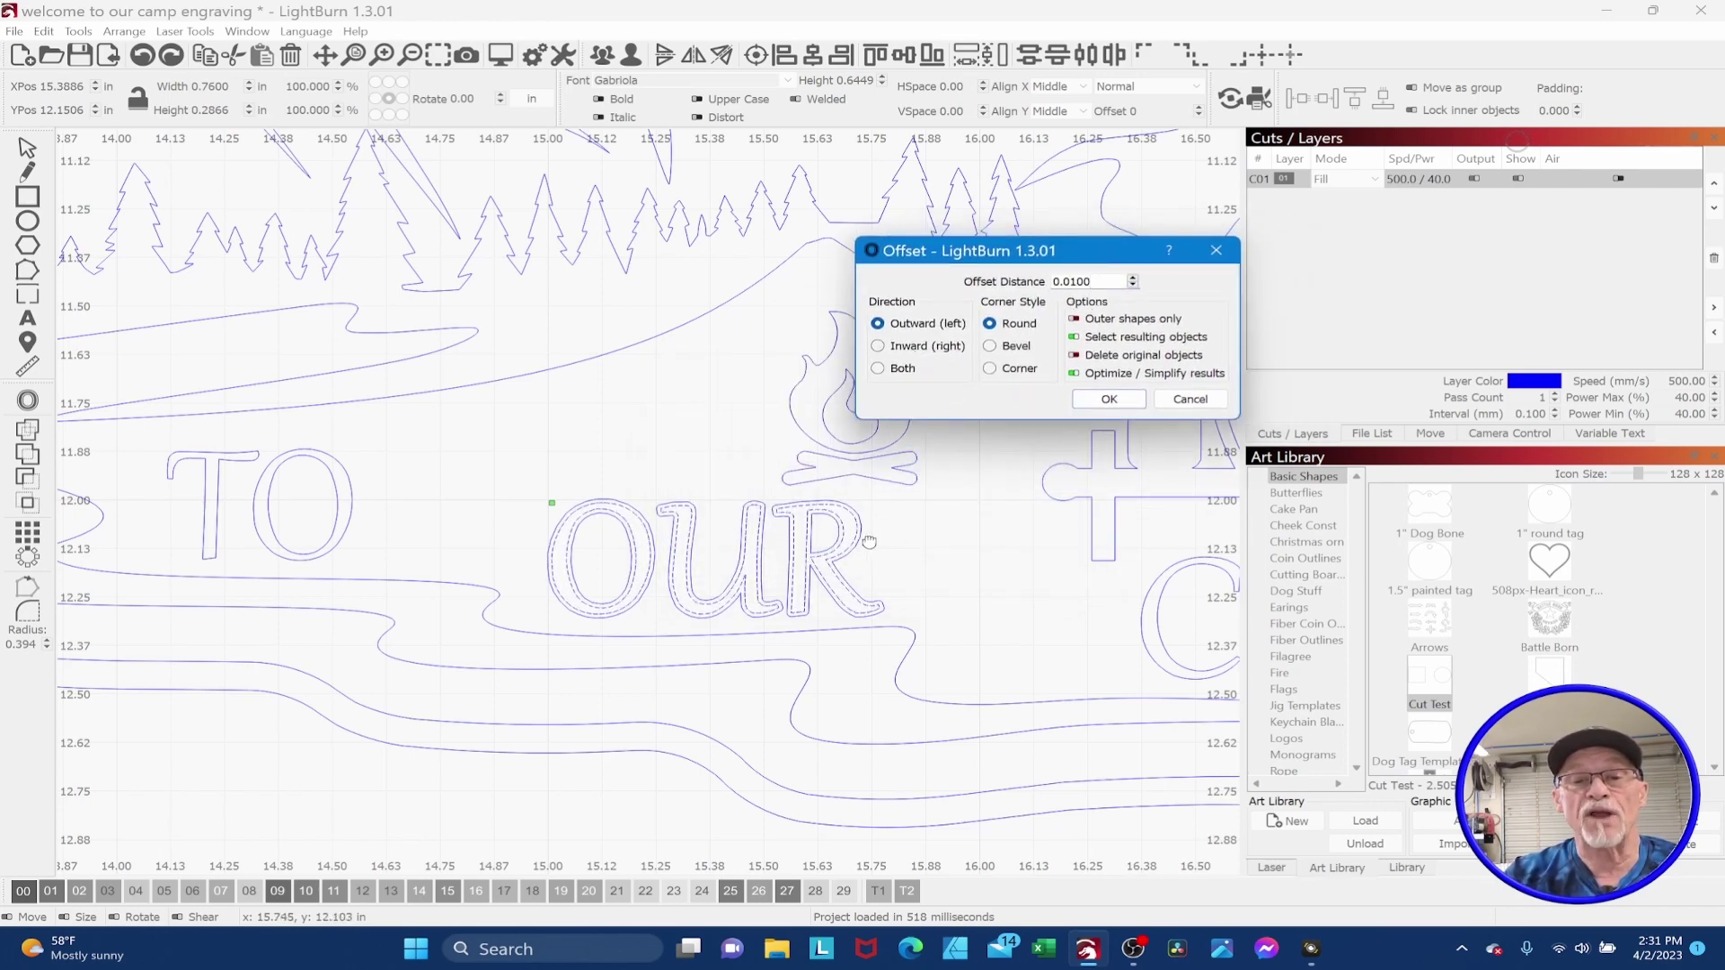
left_click(1110, 399)
- Select the entire camp sign and examine how the offset word OUR engraves in a maximized preview
scroll(944, 528, "down", 5)
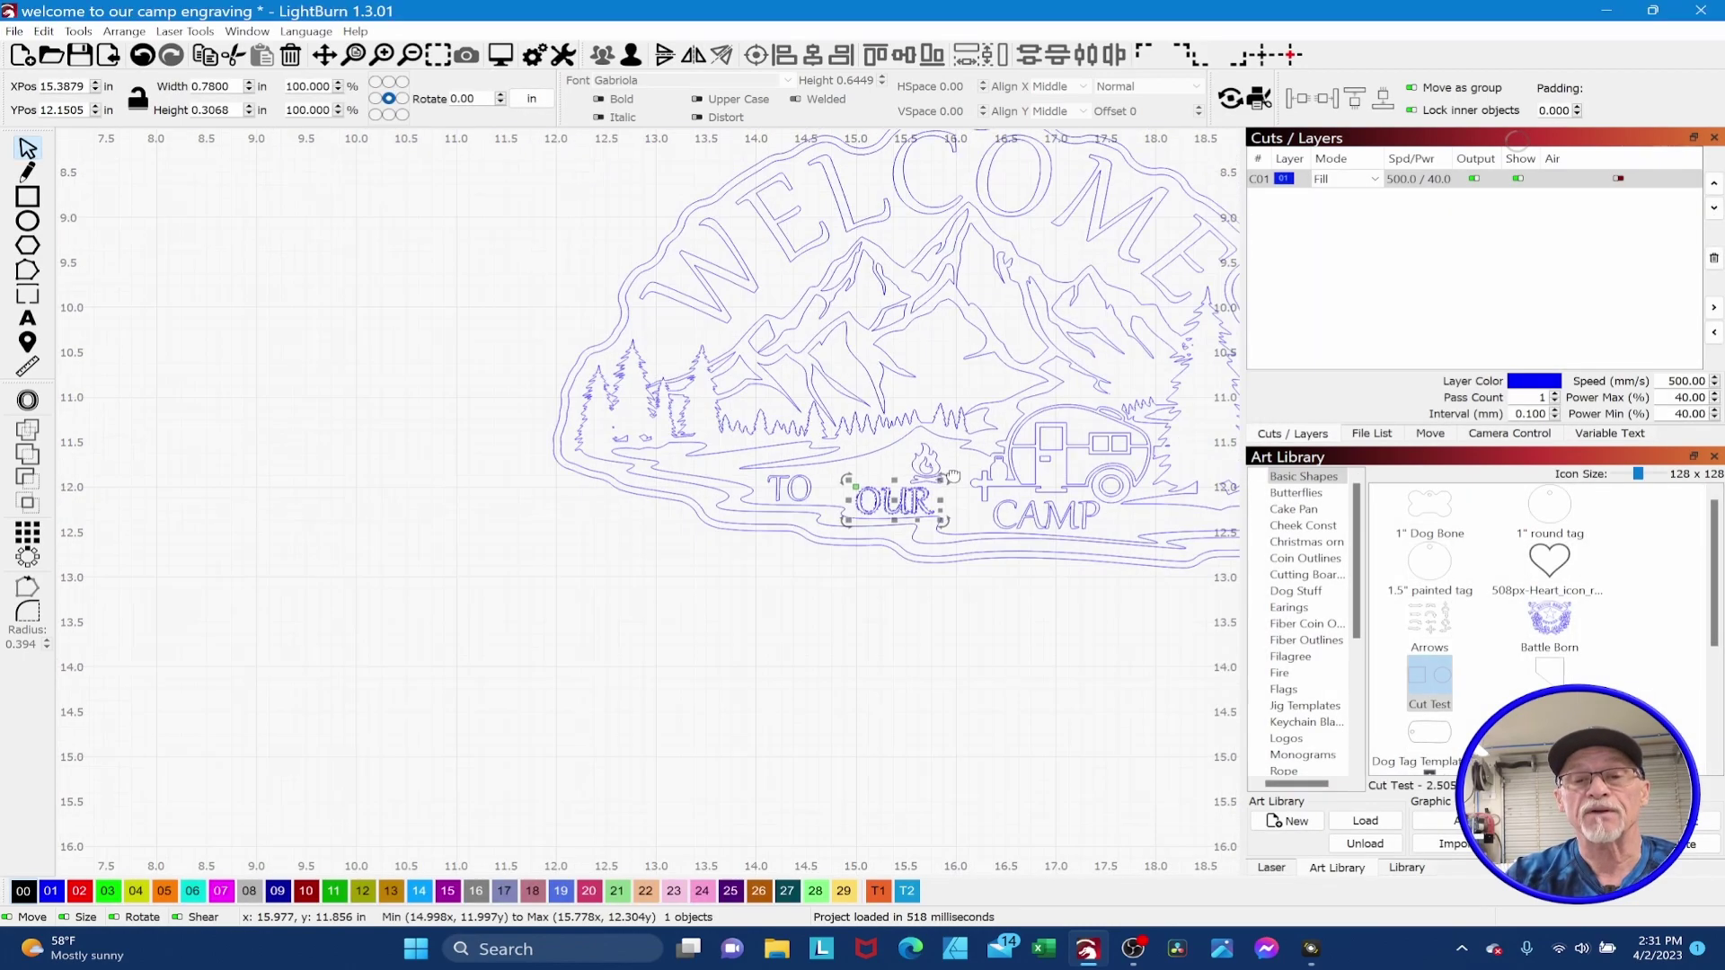
left_click_drag(237, 185, 1208, 822)
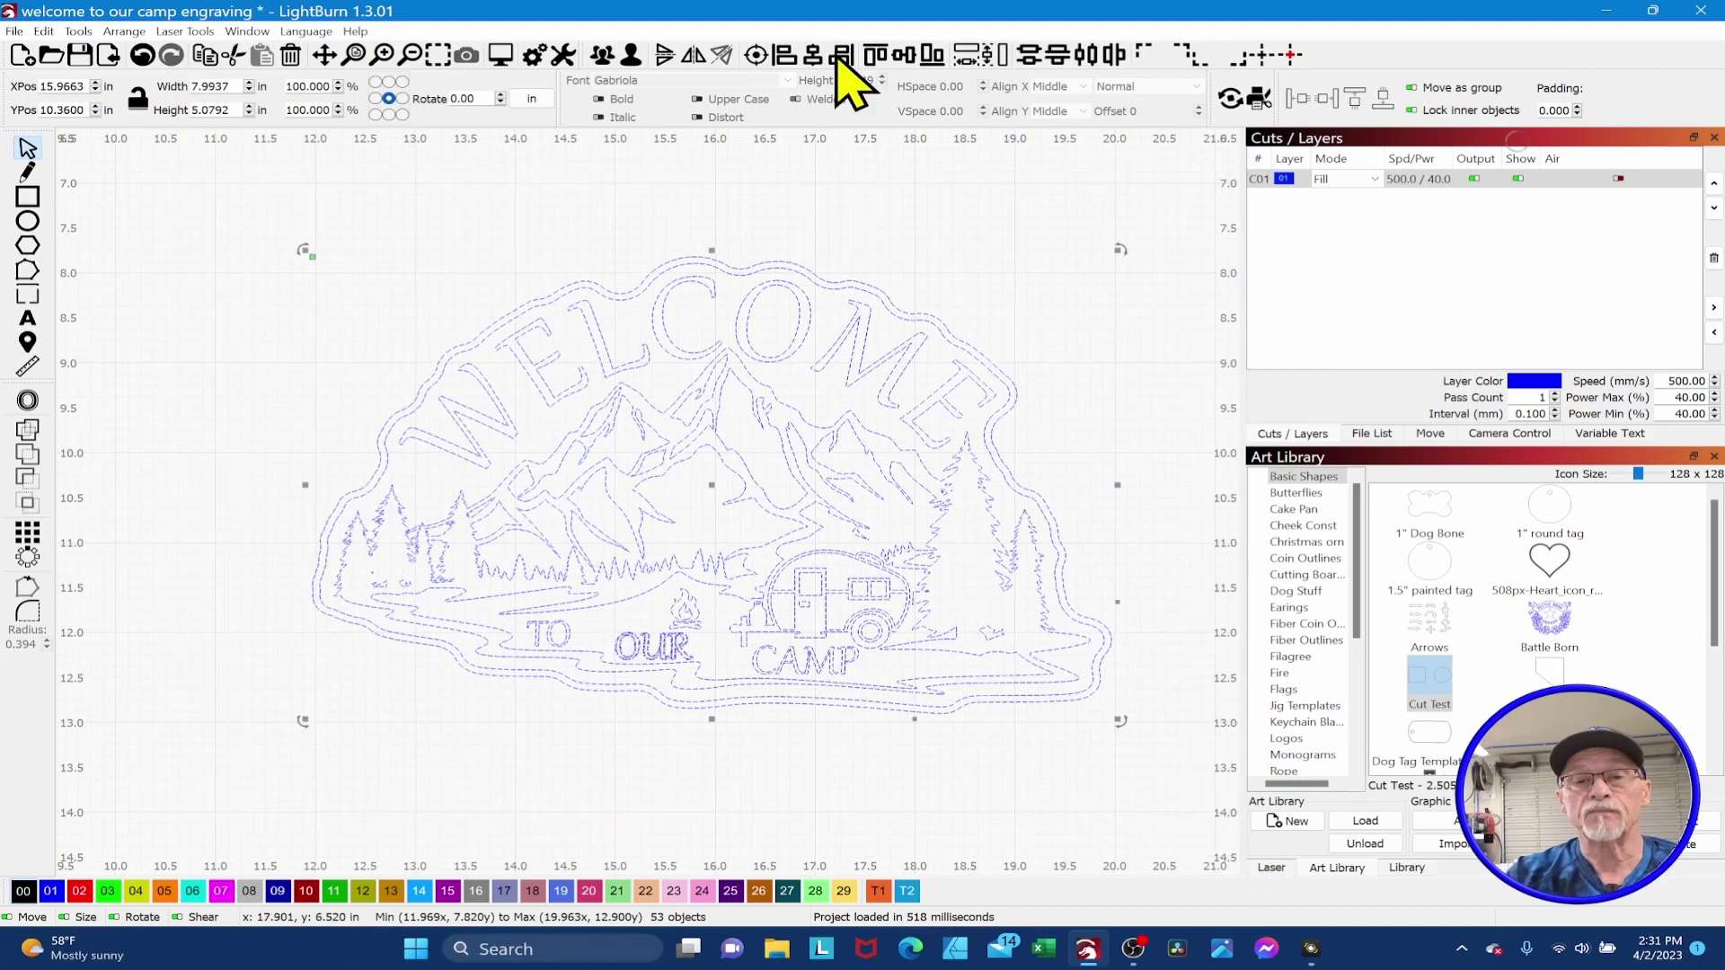
left_click(501, 55)
scroll(893, 539, "up", 3)
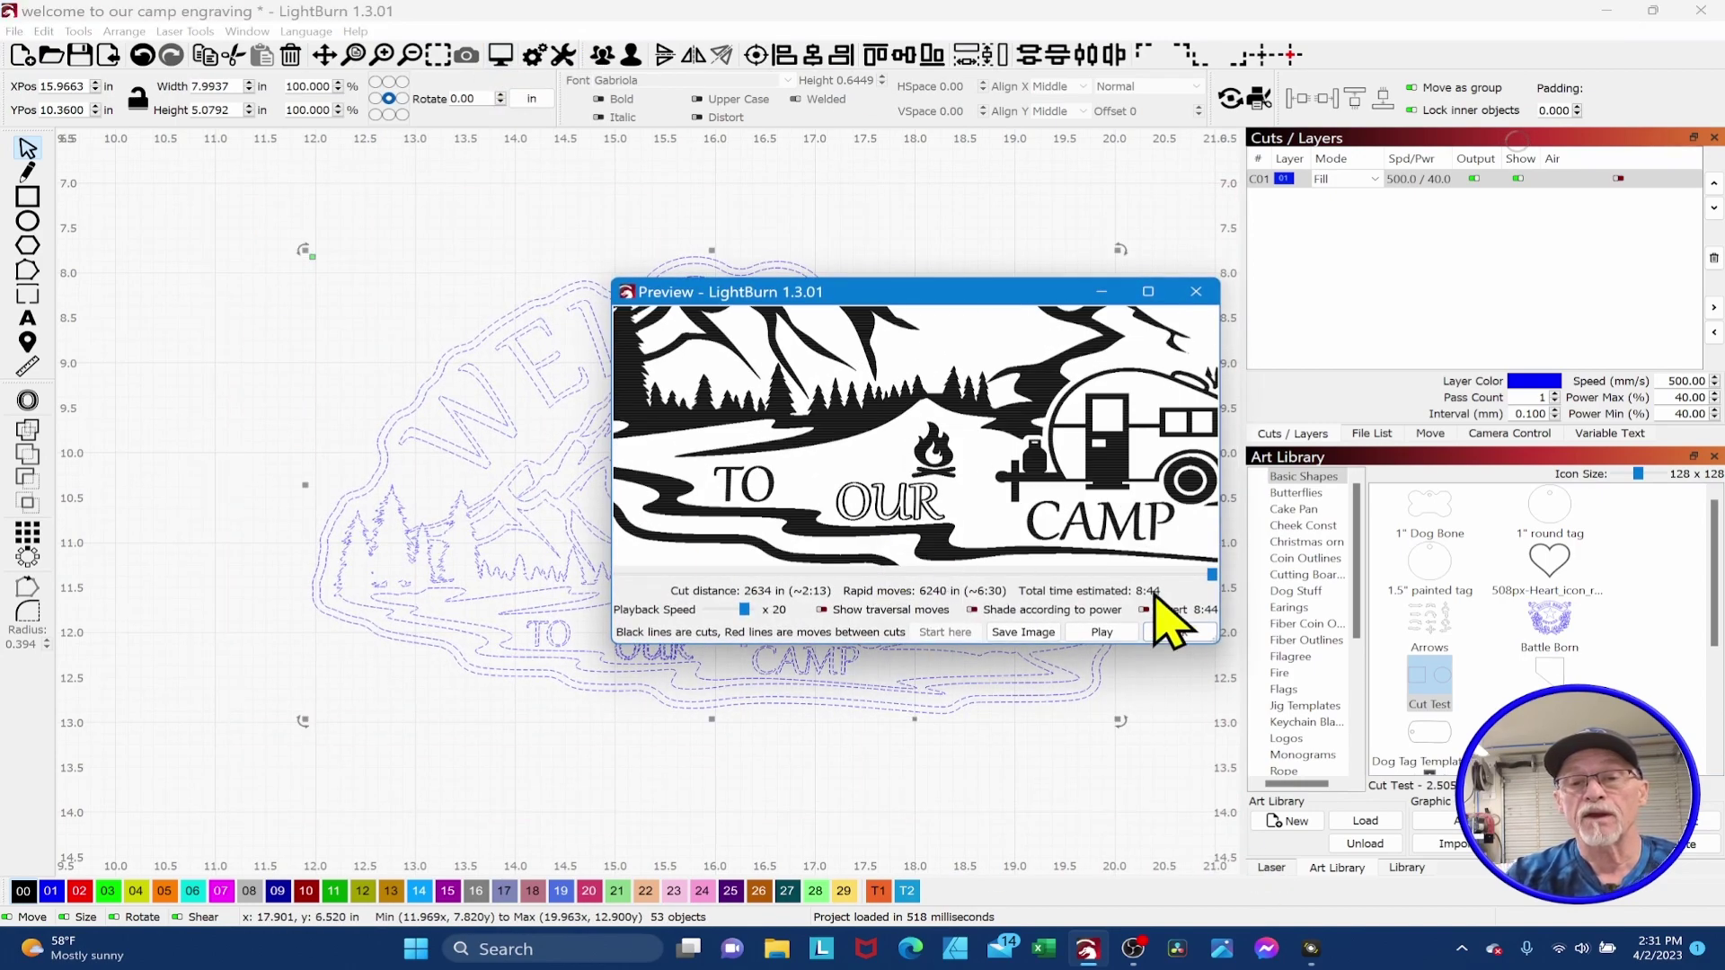
left_click(1148, 291)
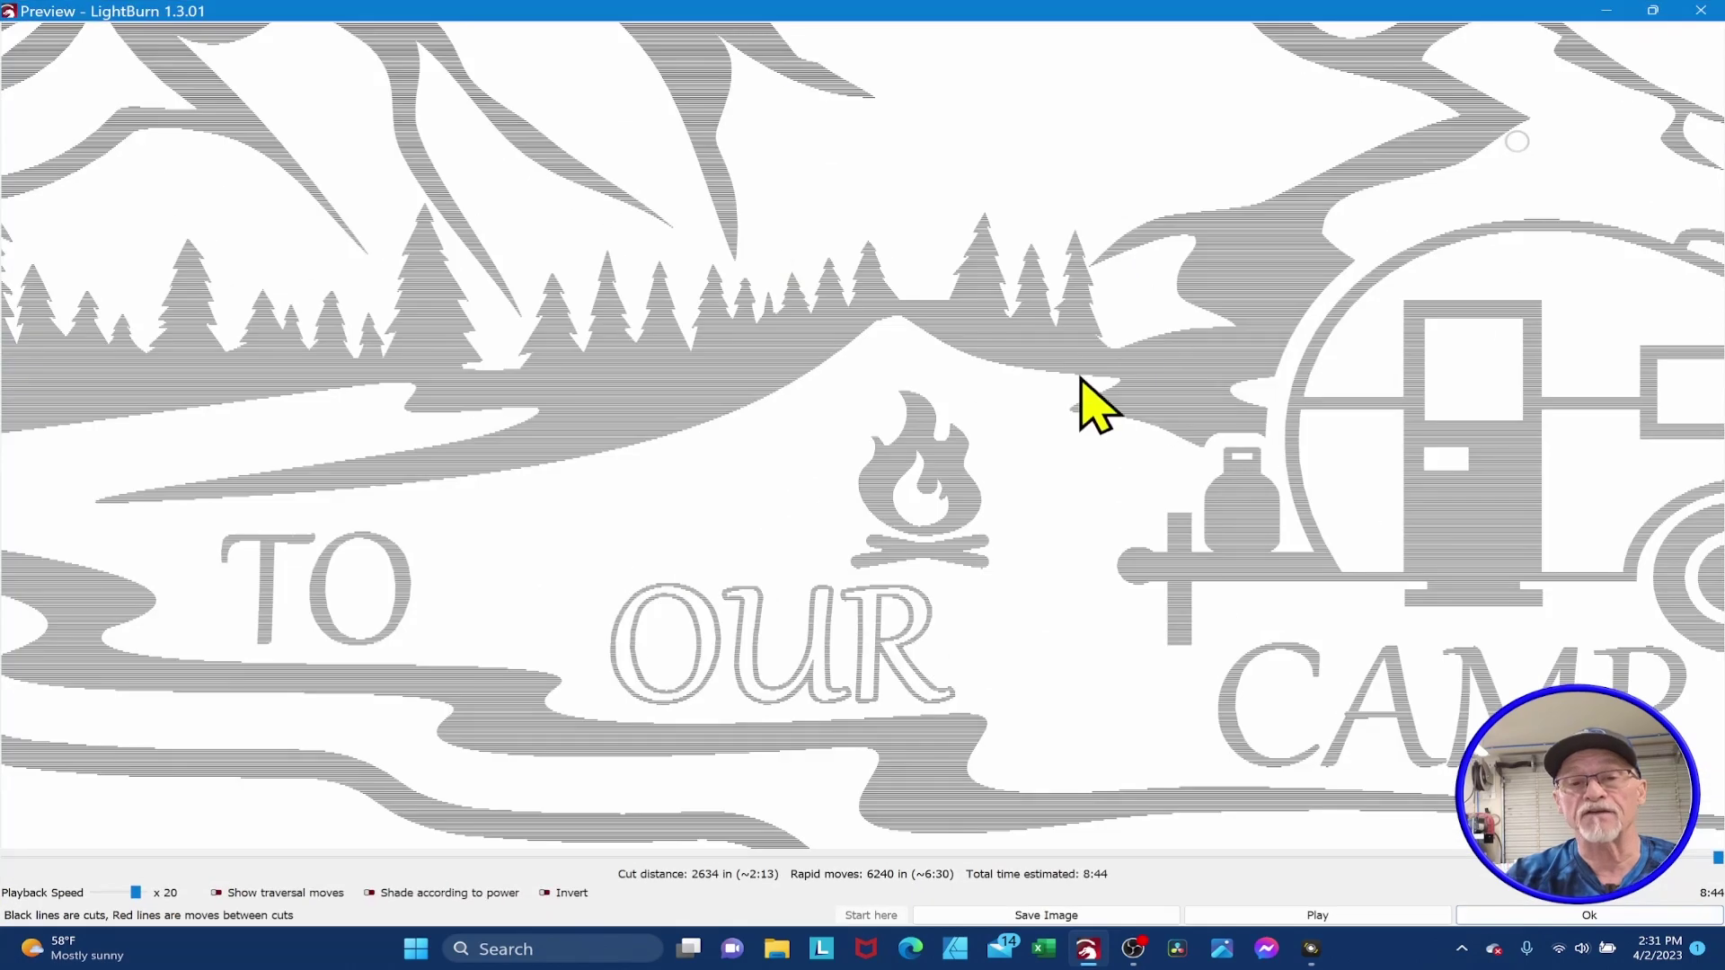
scroll(373, 578, "down", 2)
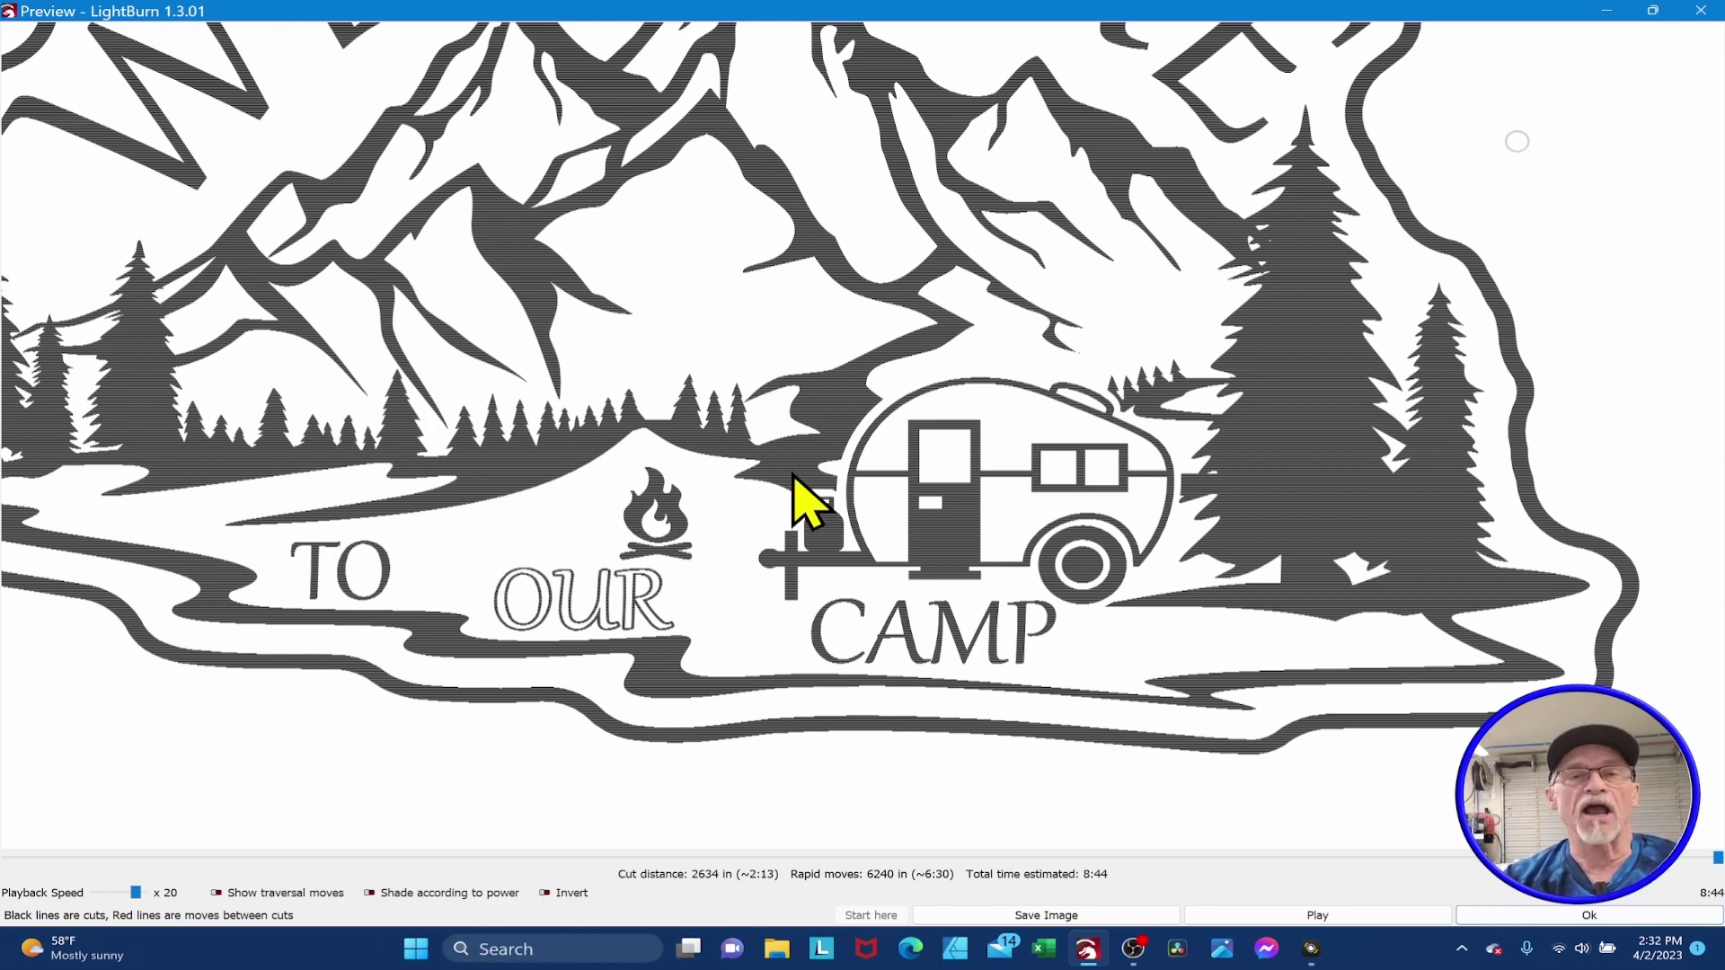
scroll(818, 456, "down", 4)
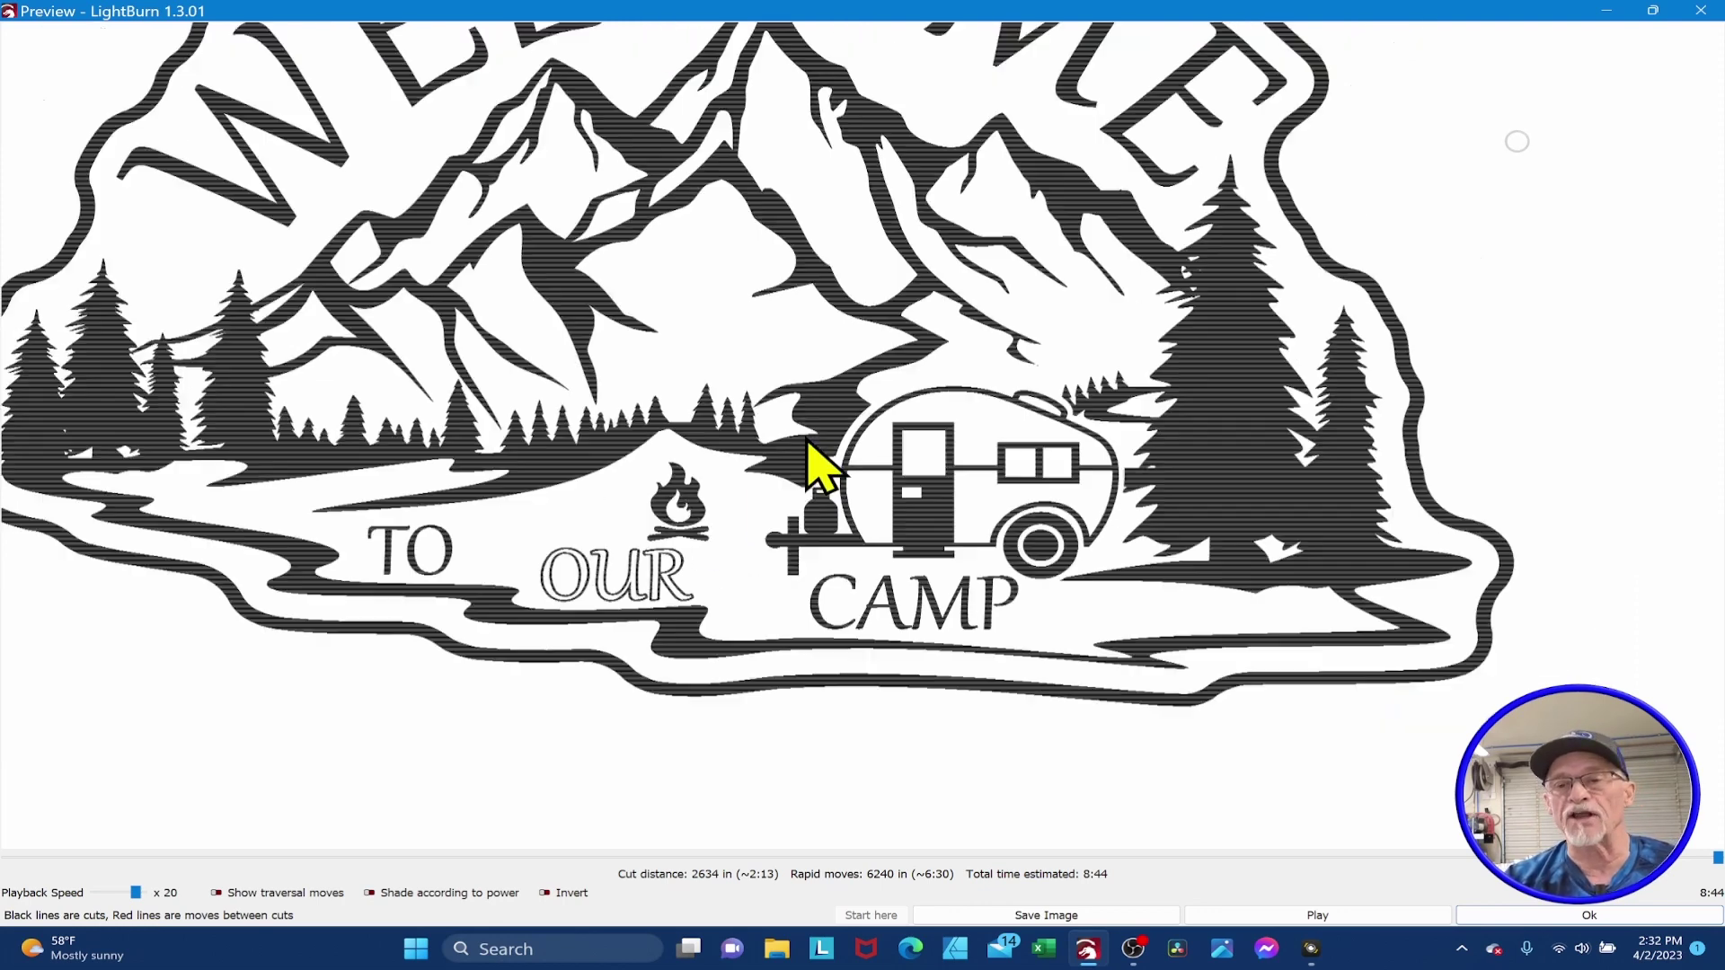
scroll(817, 457, "up", 4)
scroll(818, 409, "down", 2)
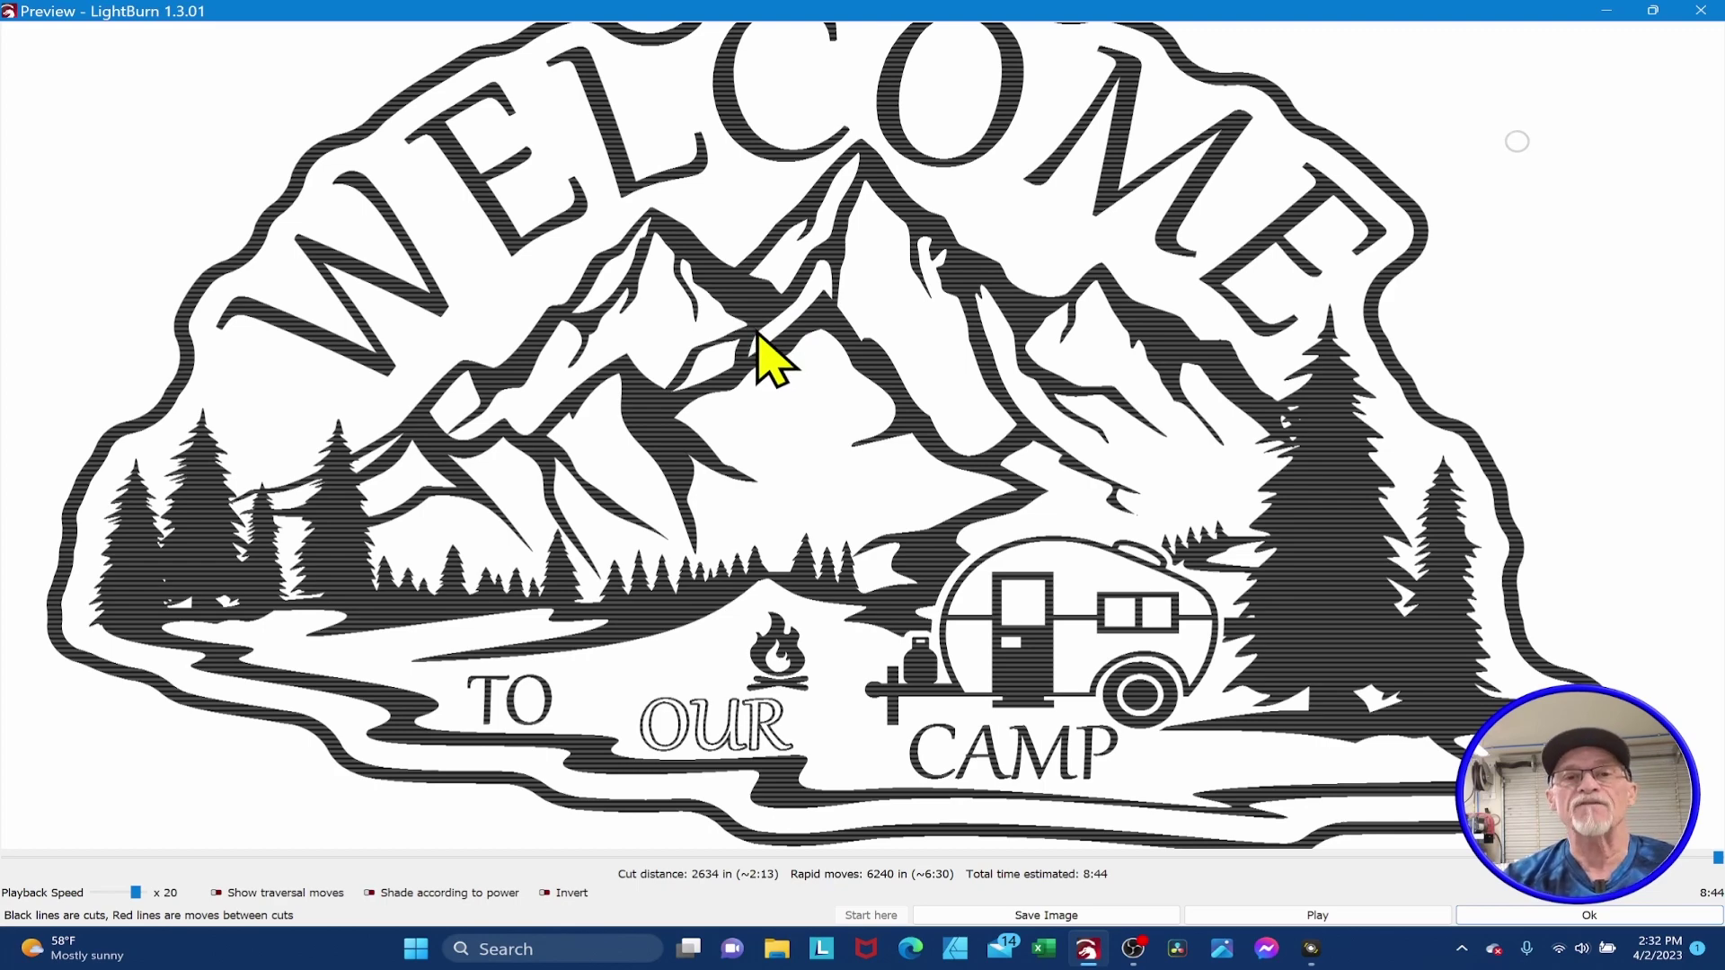
scroll(813, 398, "down", 3)
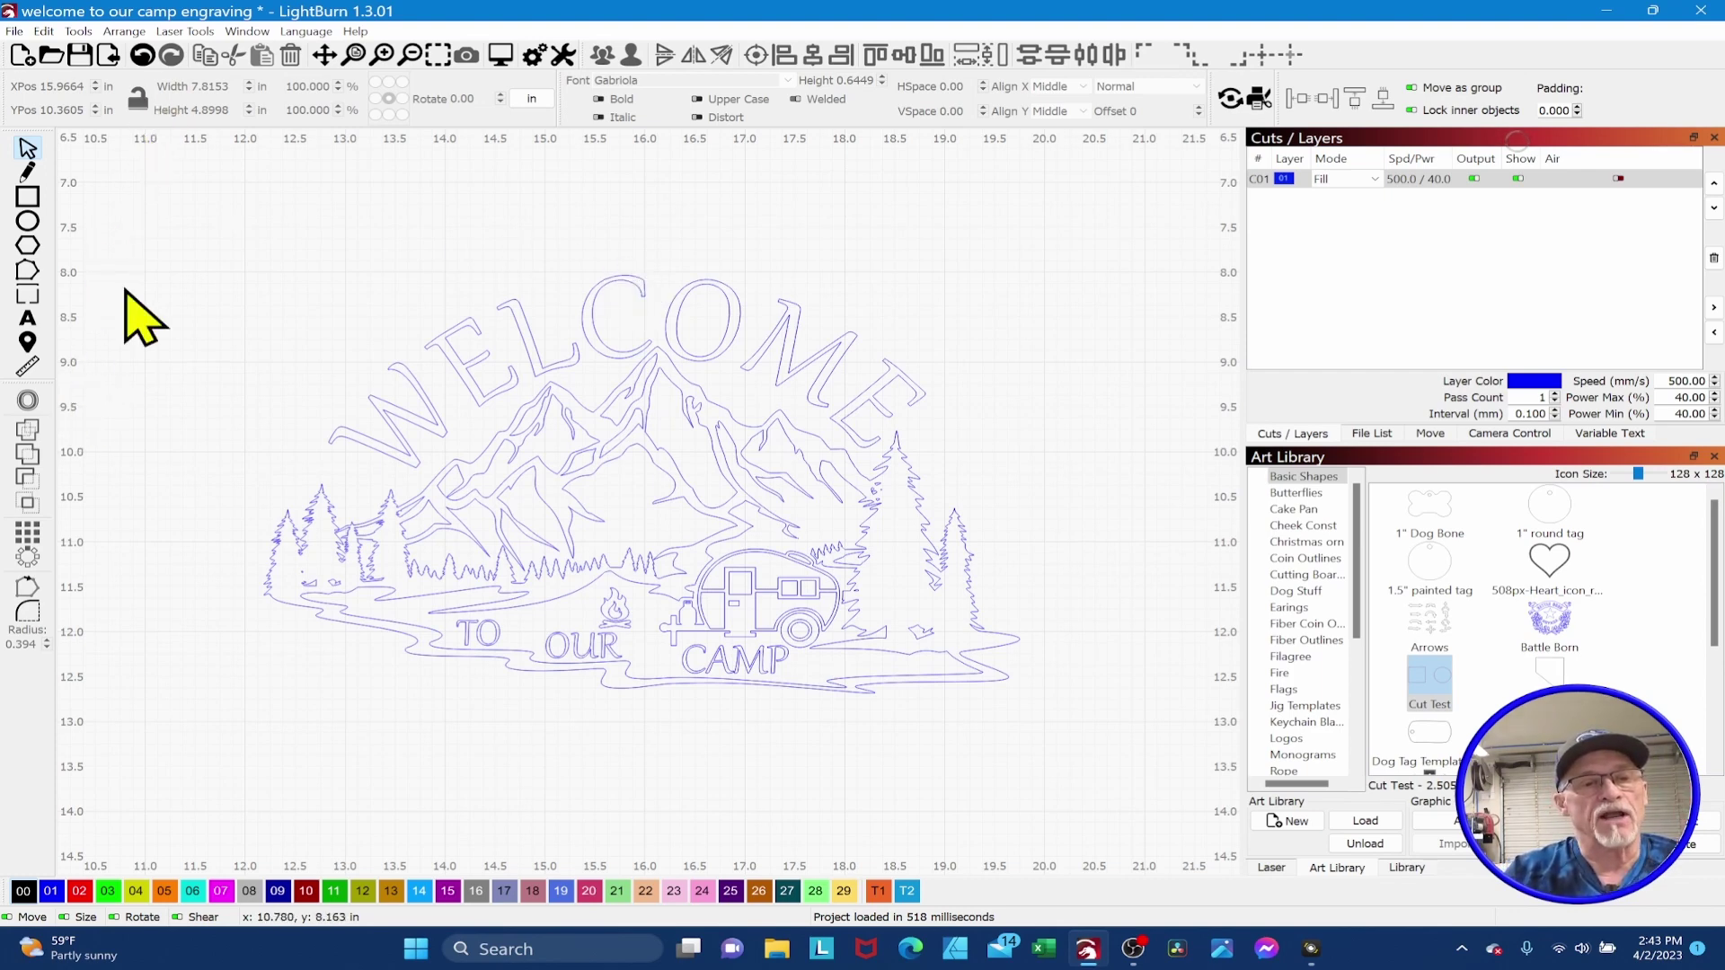
- Offset the whole Welcome to Our Camp design outward by 0.385 in with round corners, keeping the original shapes
left_click_drag(141, 220, 1123, 764)
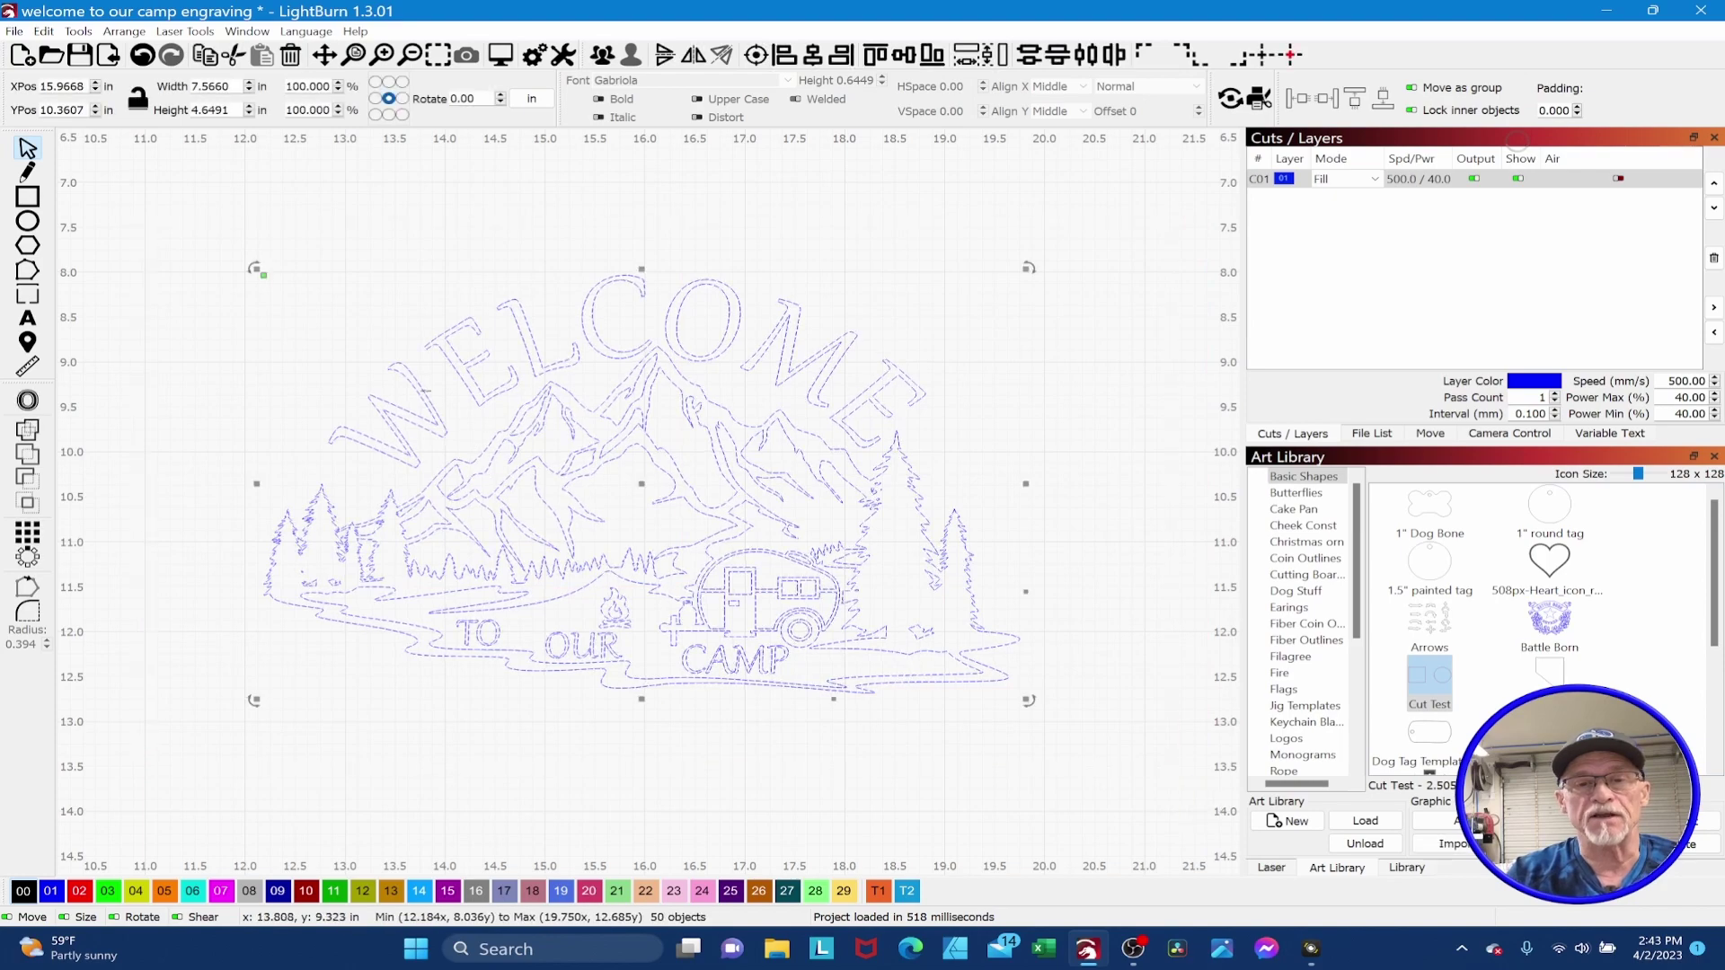
left_click(27, 402)
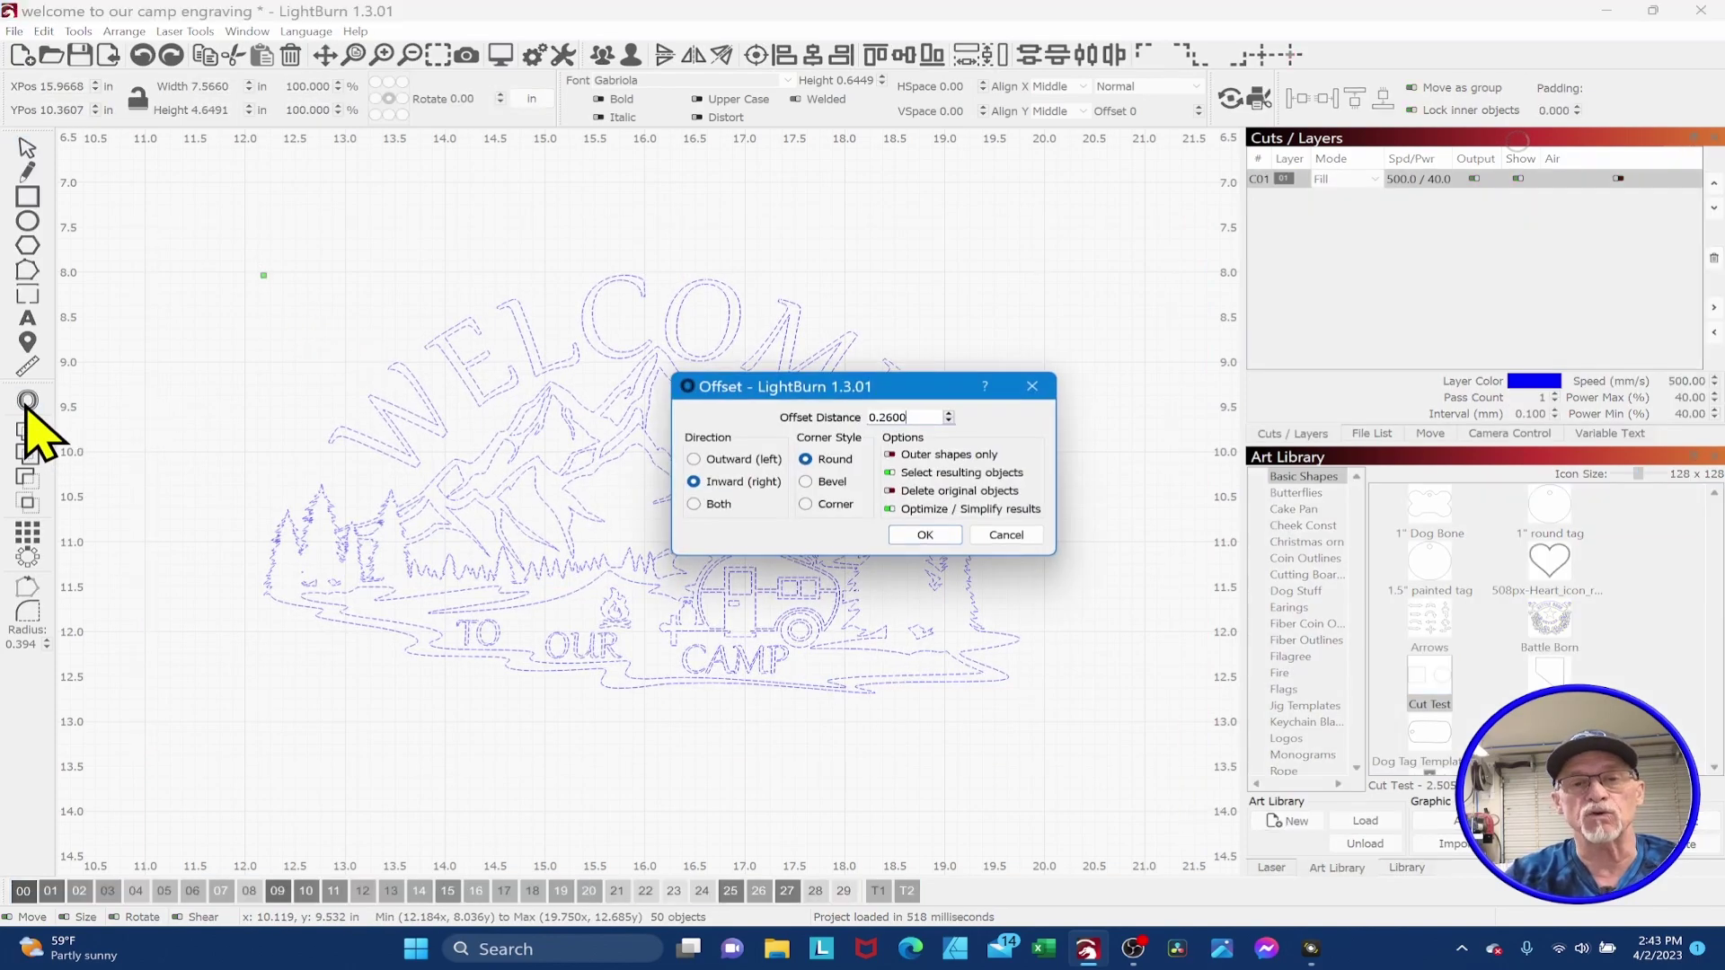
left_click_drag(798, 386, 1151, 307)
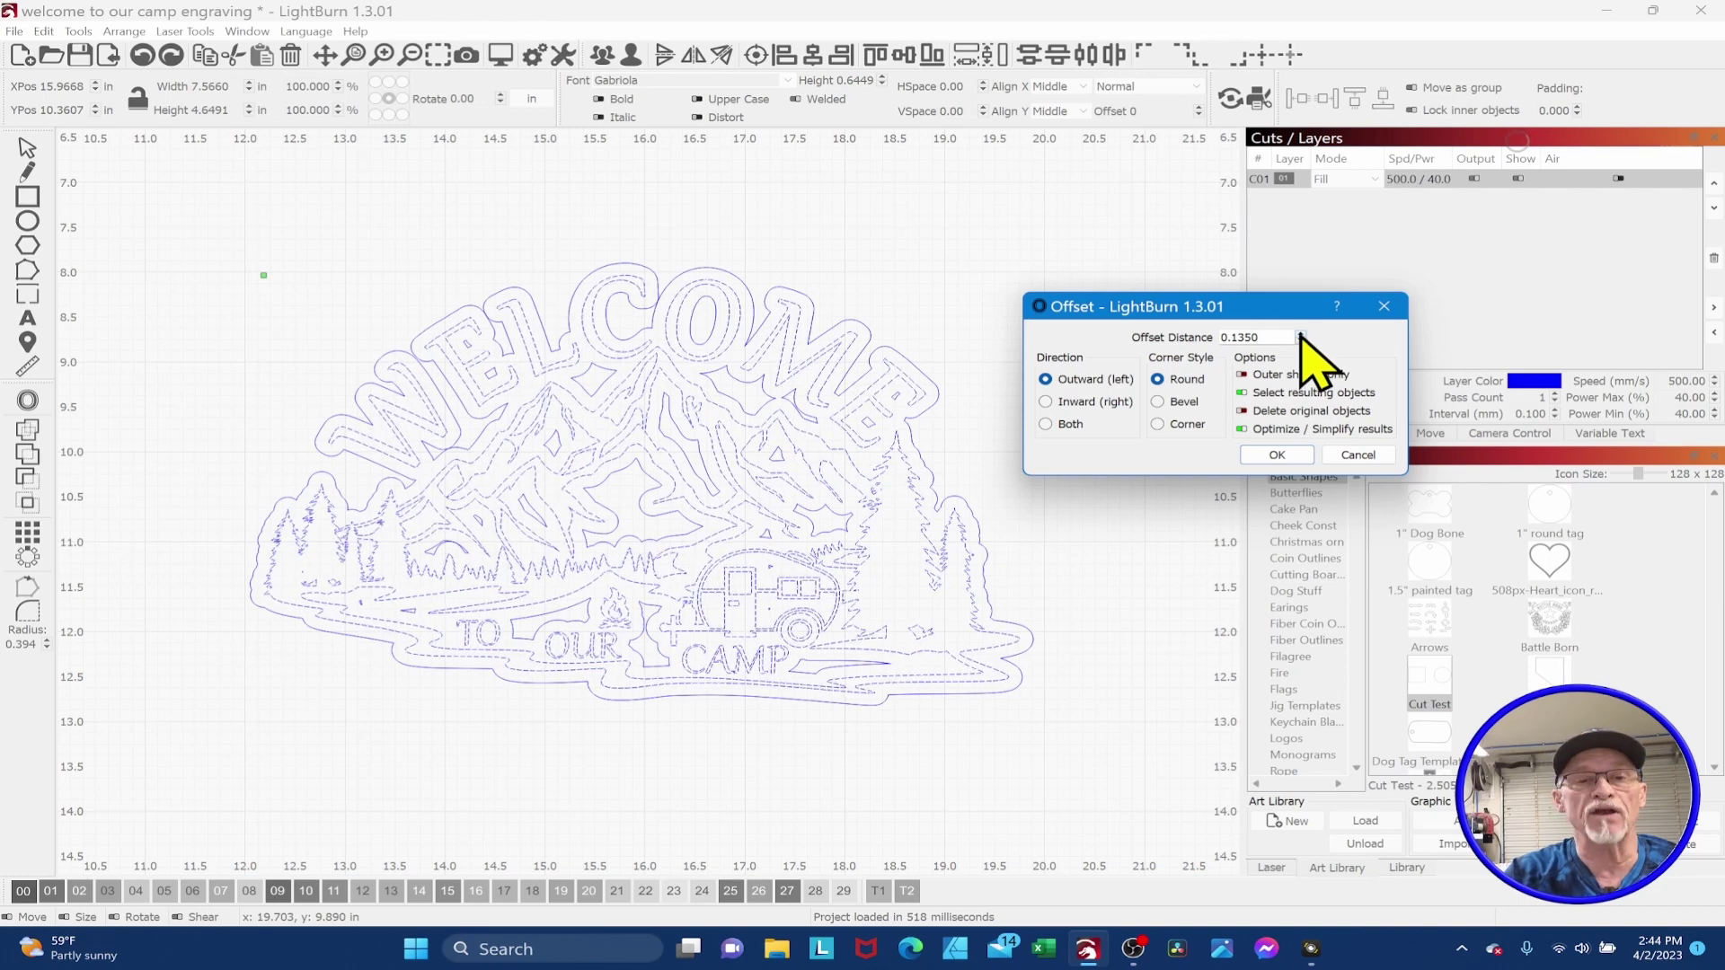
scroll(1301, 336, "up", 5)
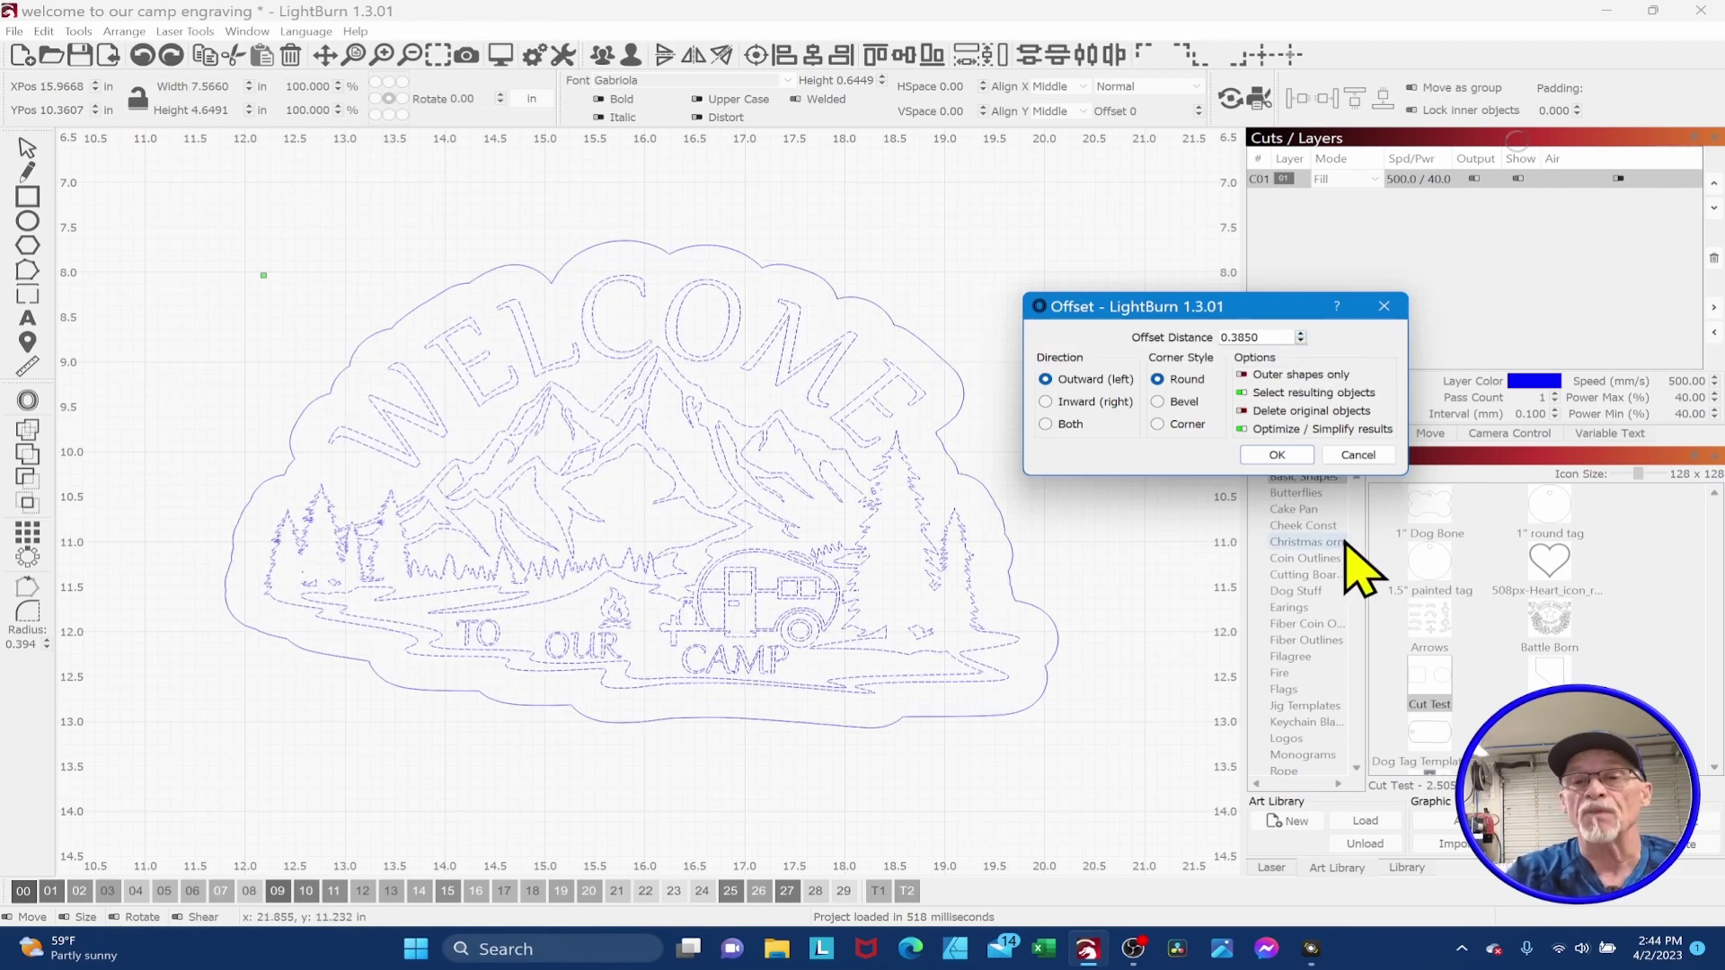
left_click(1277, 455)
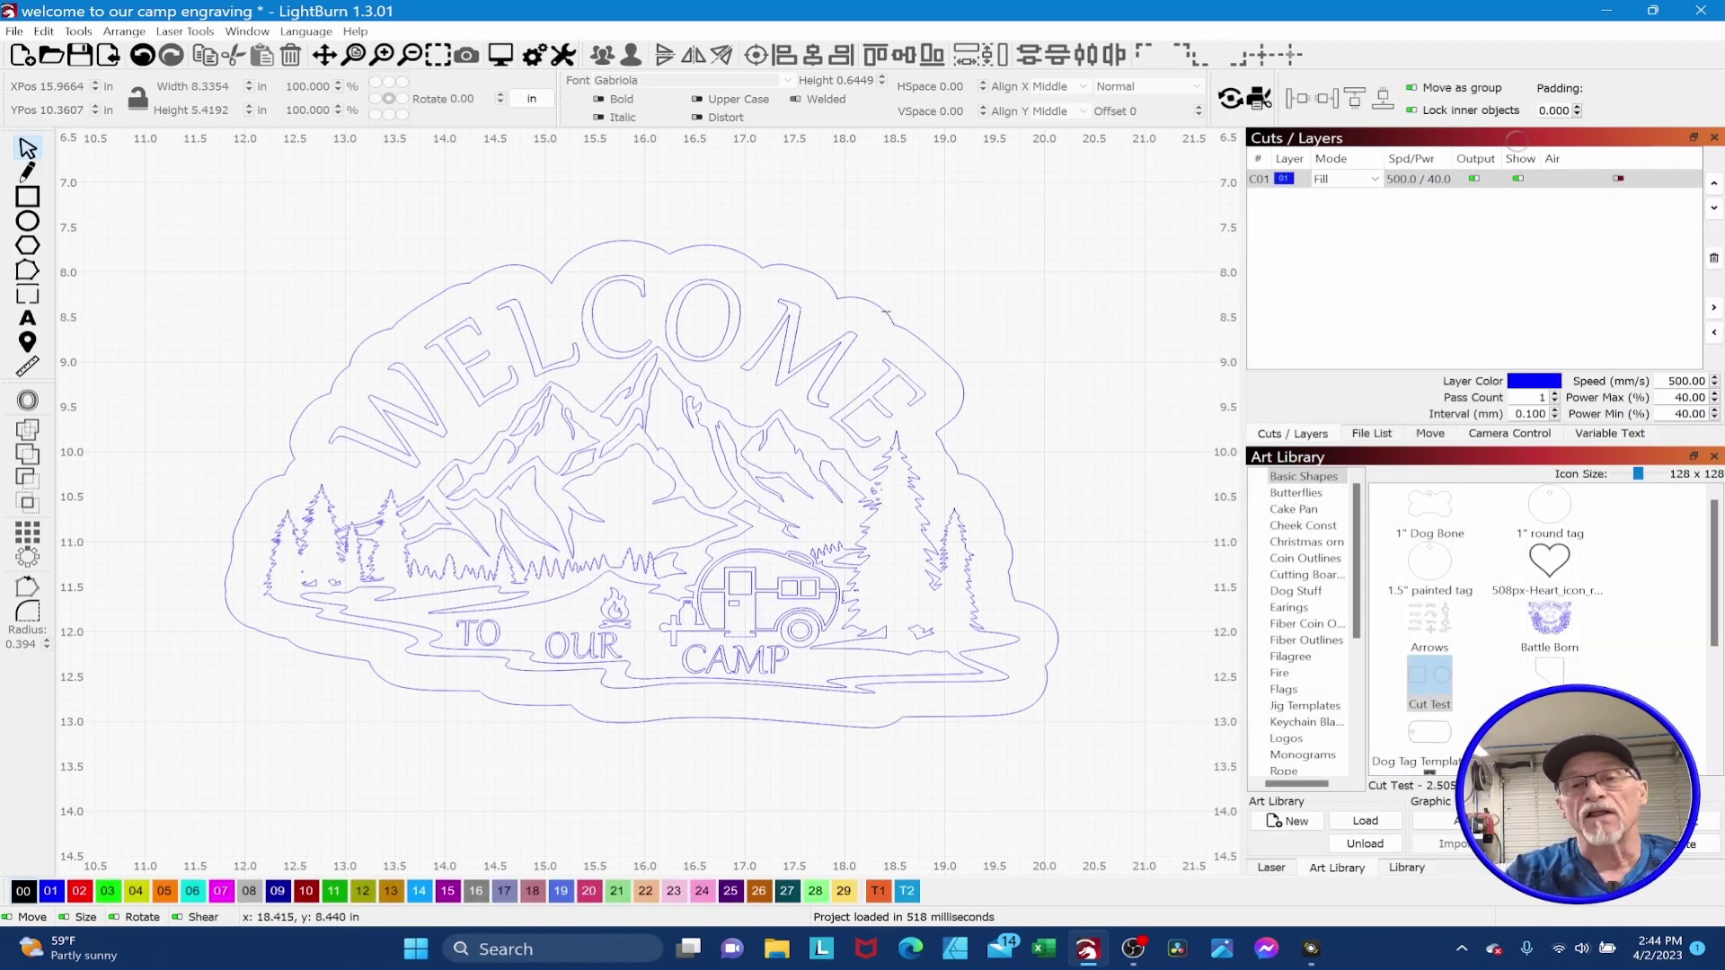
- Offset the outer contour inward by 0.26 in with round corners and delete the original outer contour
left_click(887, 311)
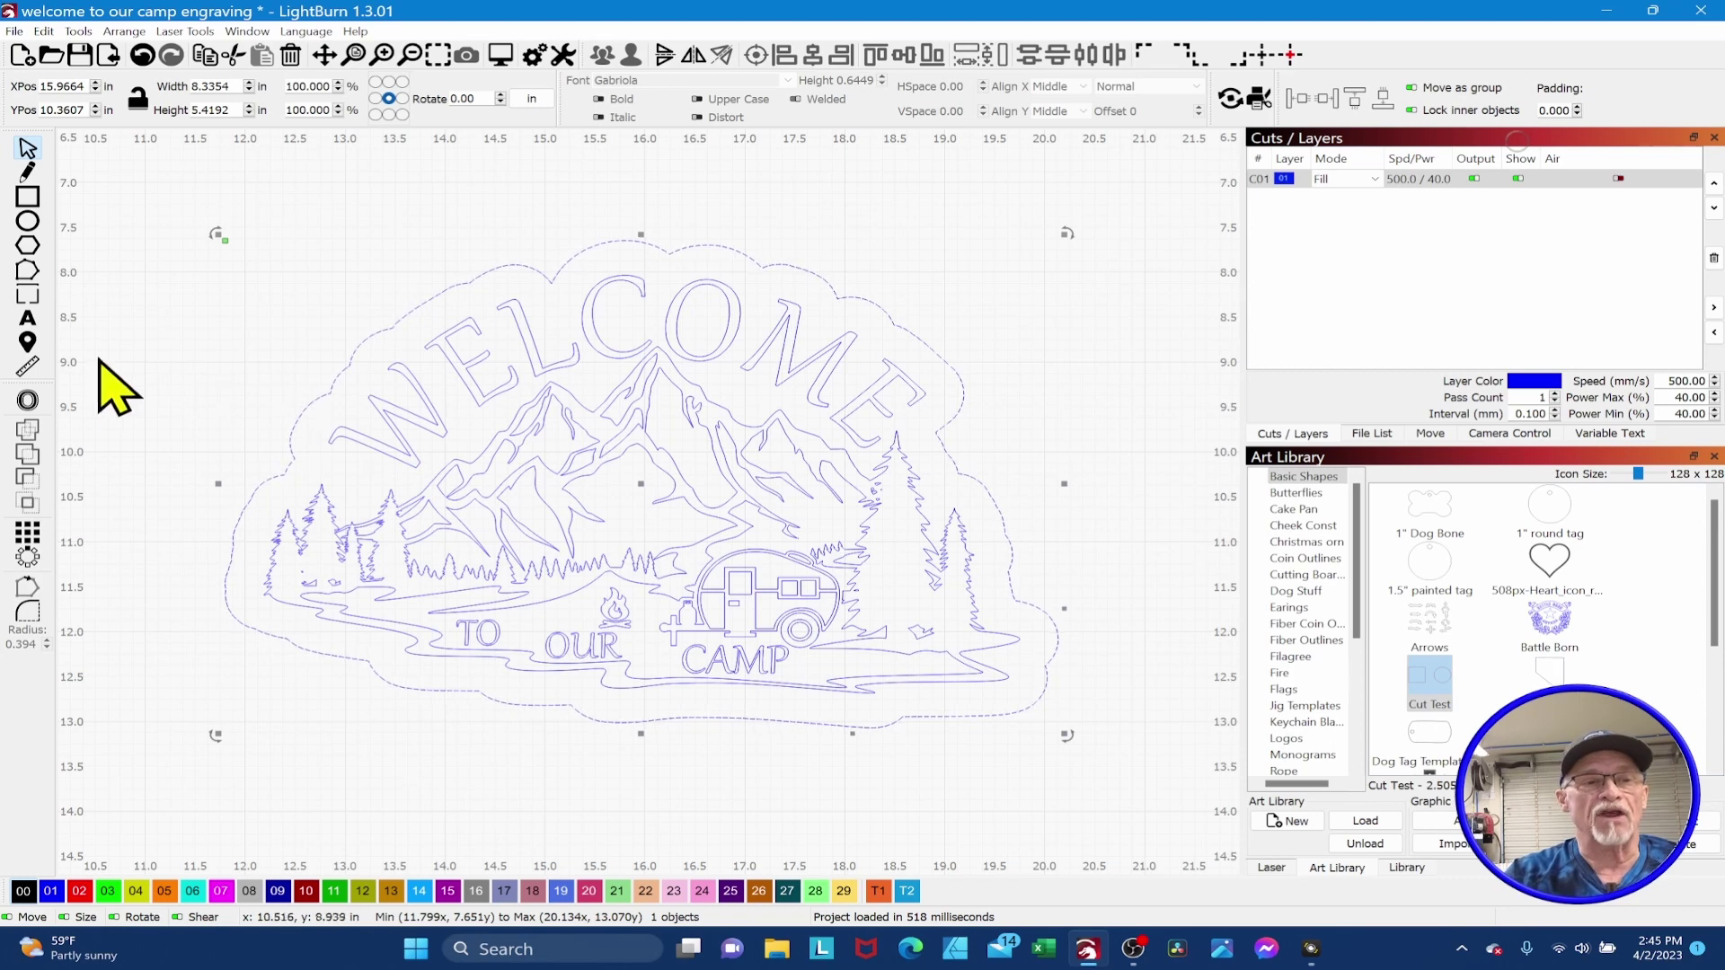
left_click(28, 400)
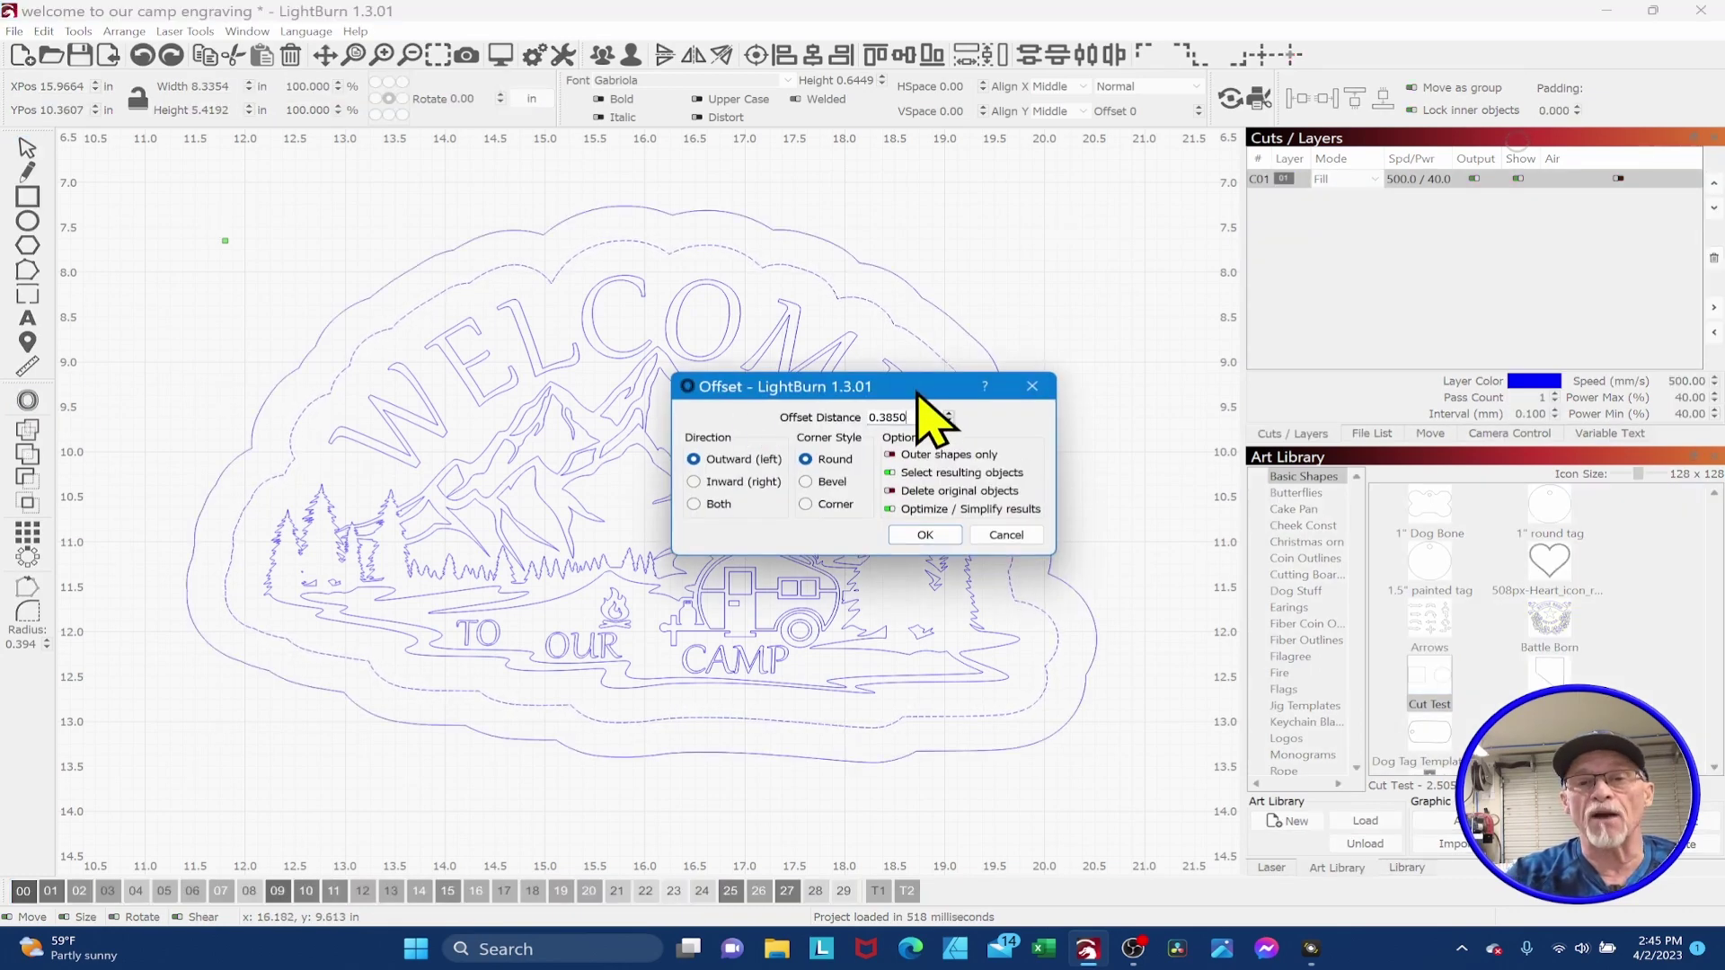
left_click_drag(918, 396, 1322, 284)
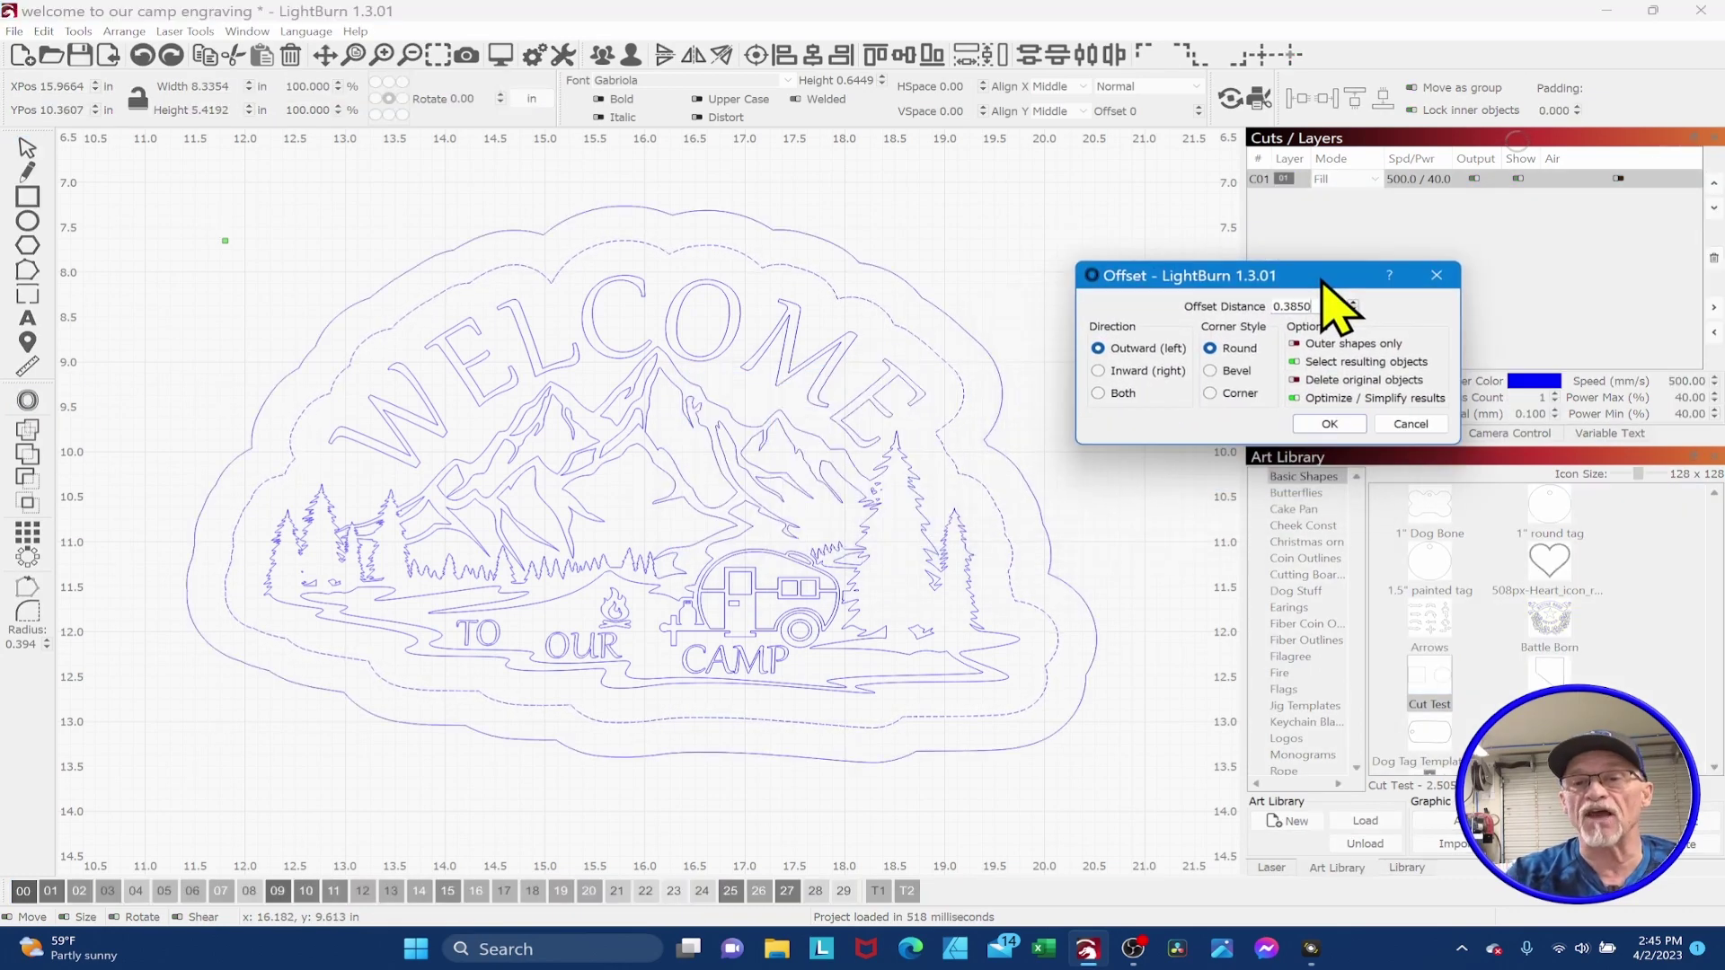
left_click(1108, 372)
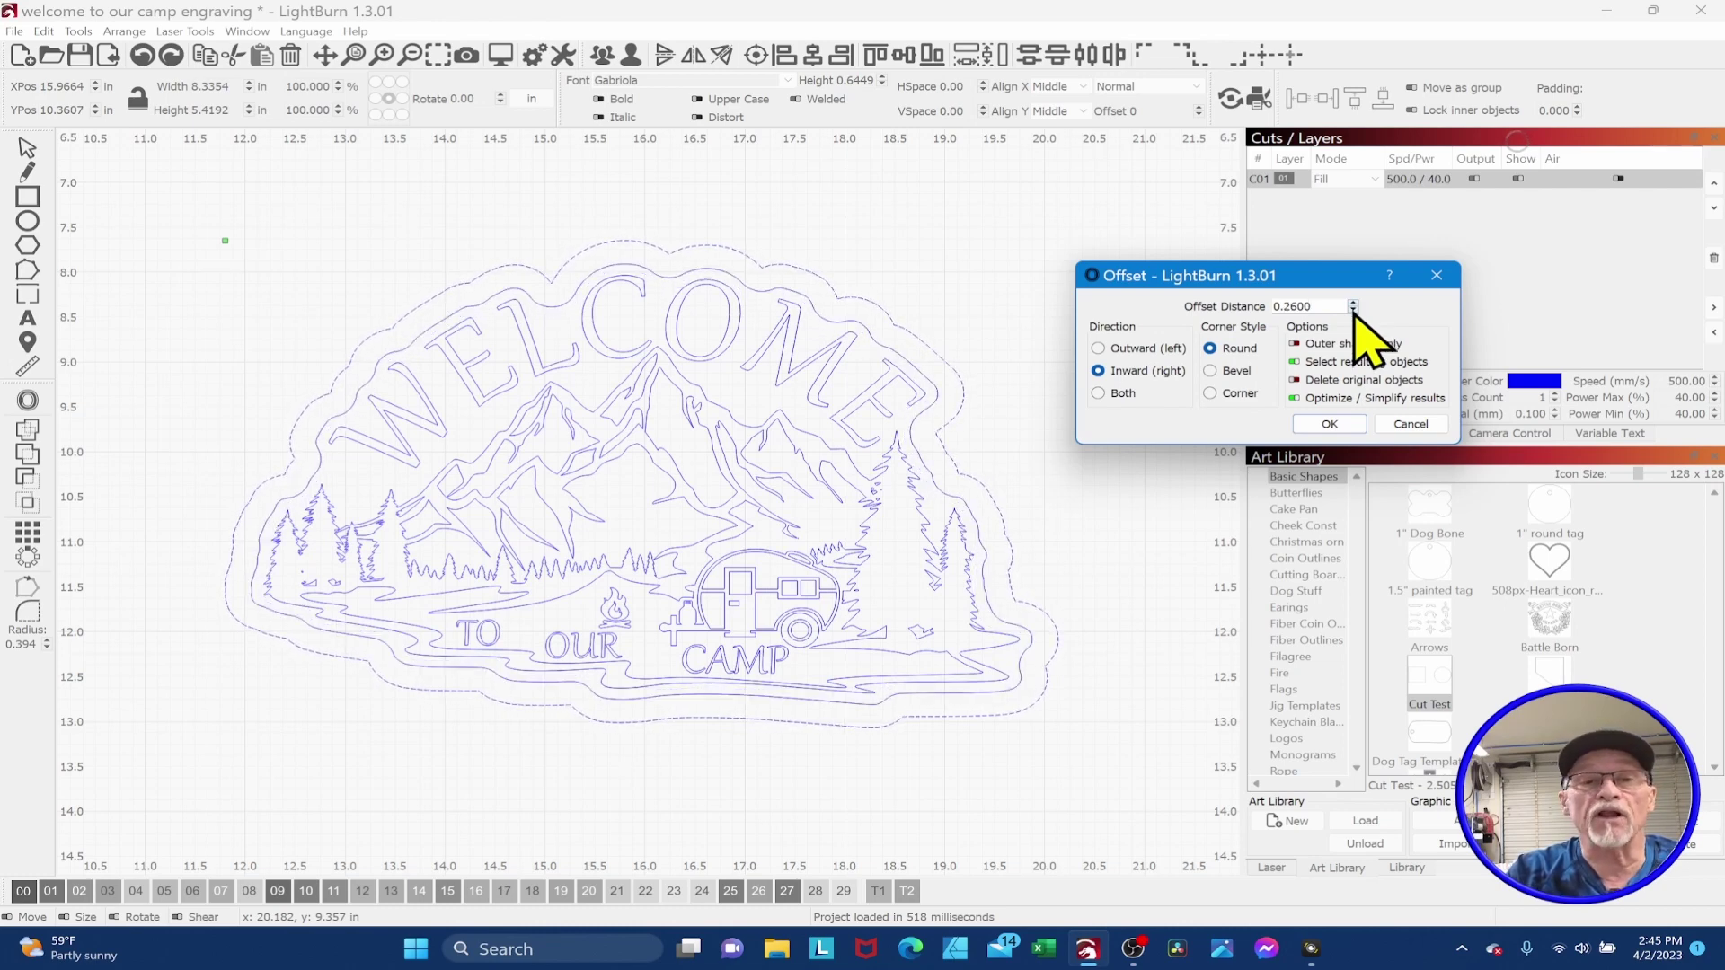
left_click(1330, 424)
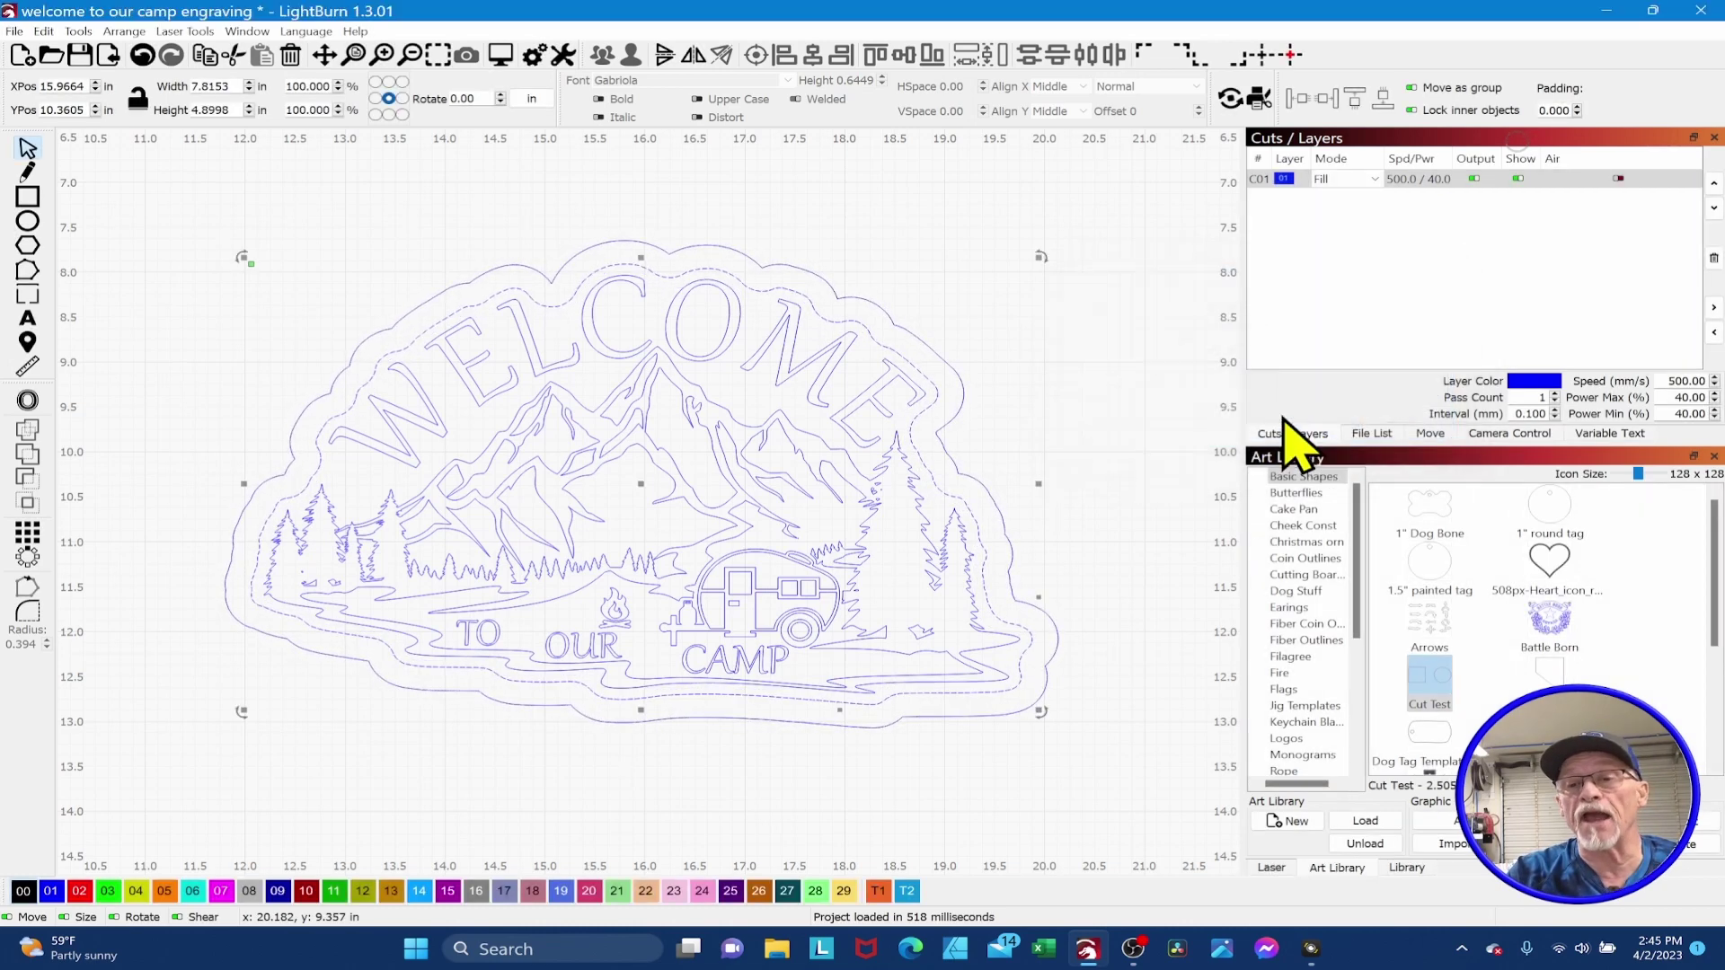
left_click(954, 367)
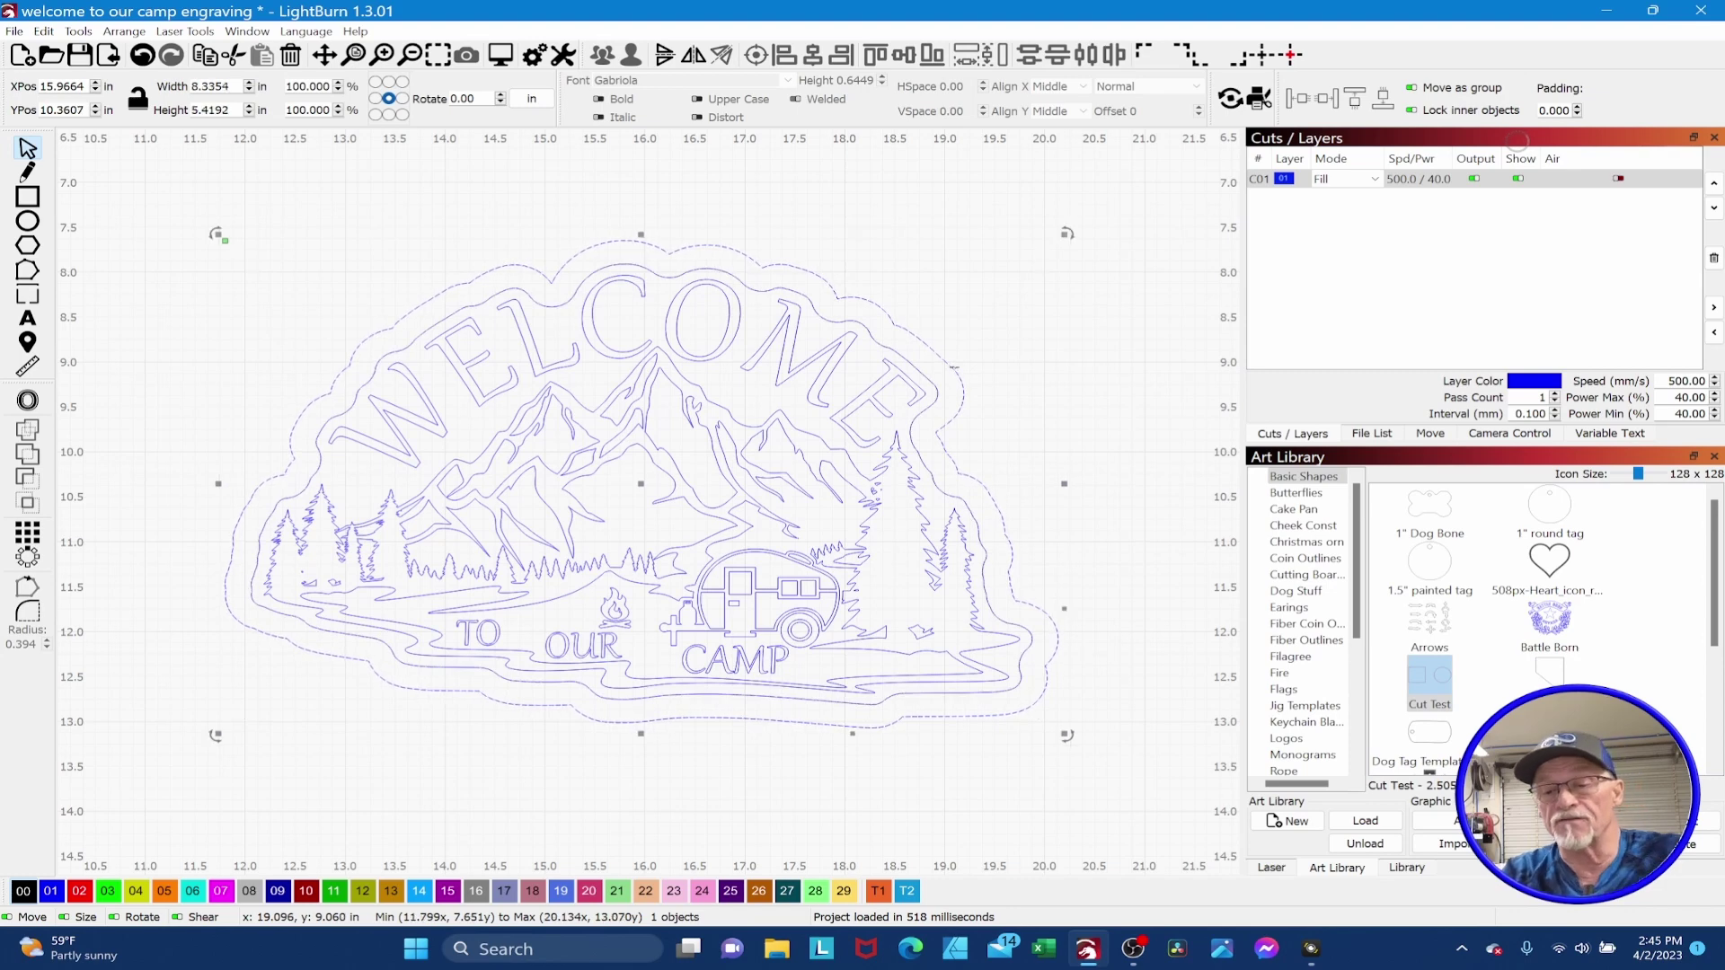
key("Delete")
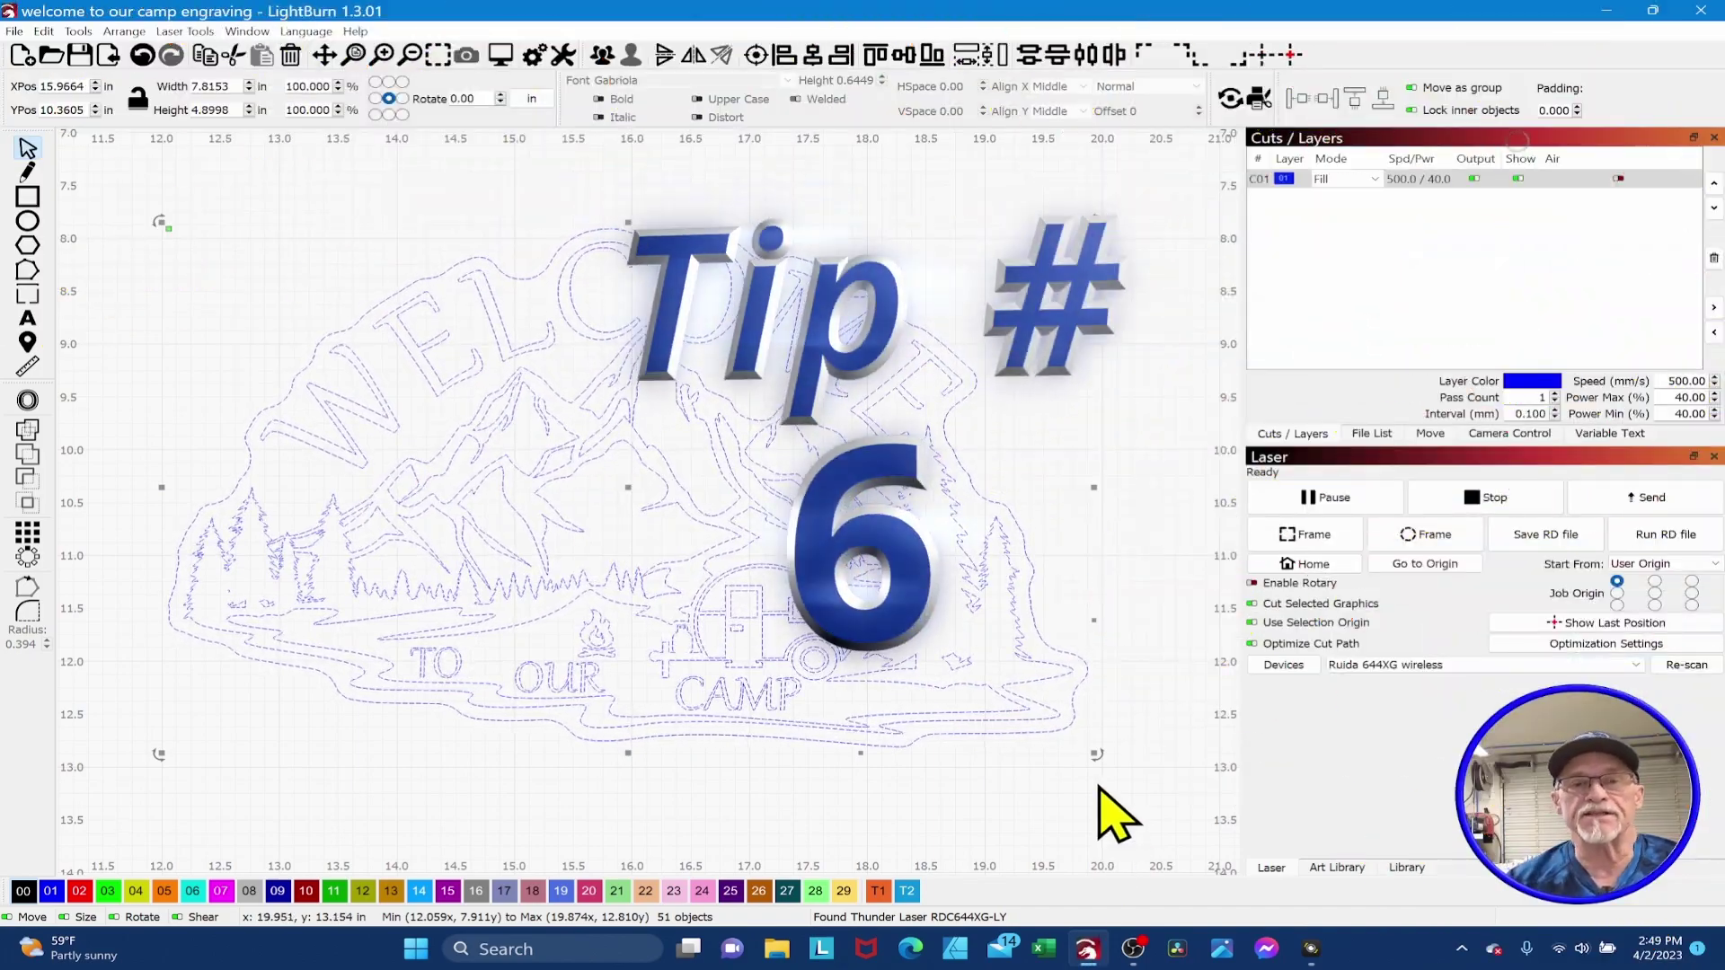
- Preview the bordered camp sign to check its filled background and estimated job time, and deselect the design
left_click(501, 56)
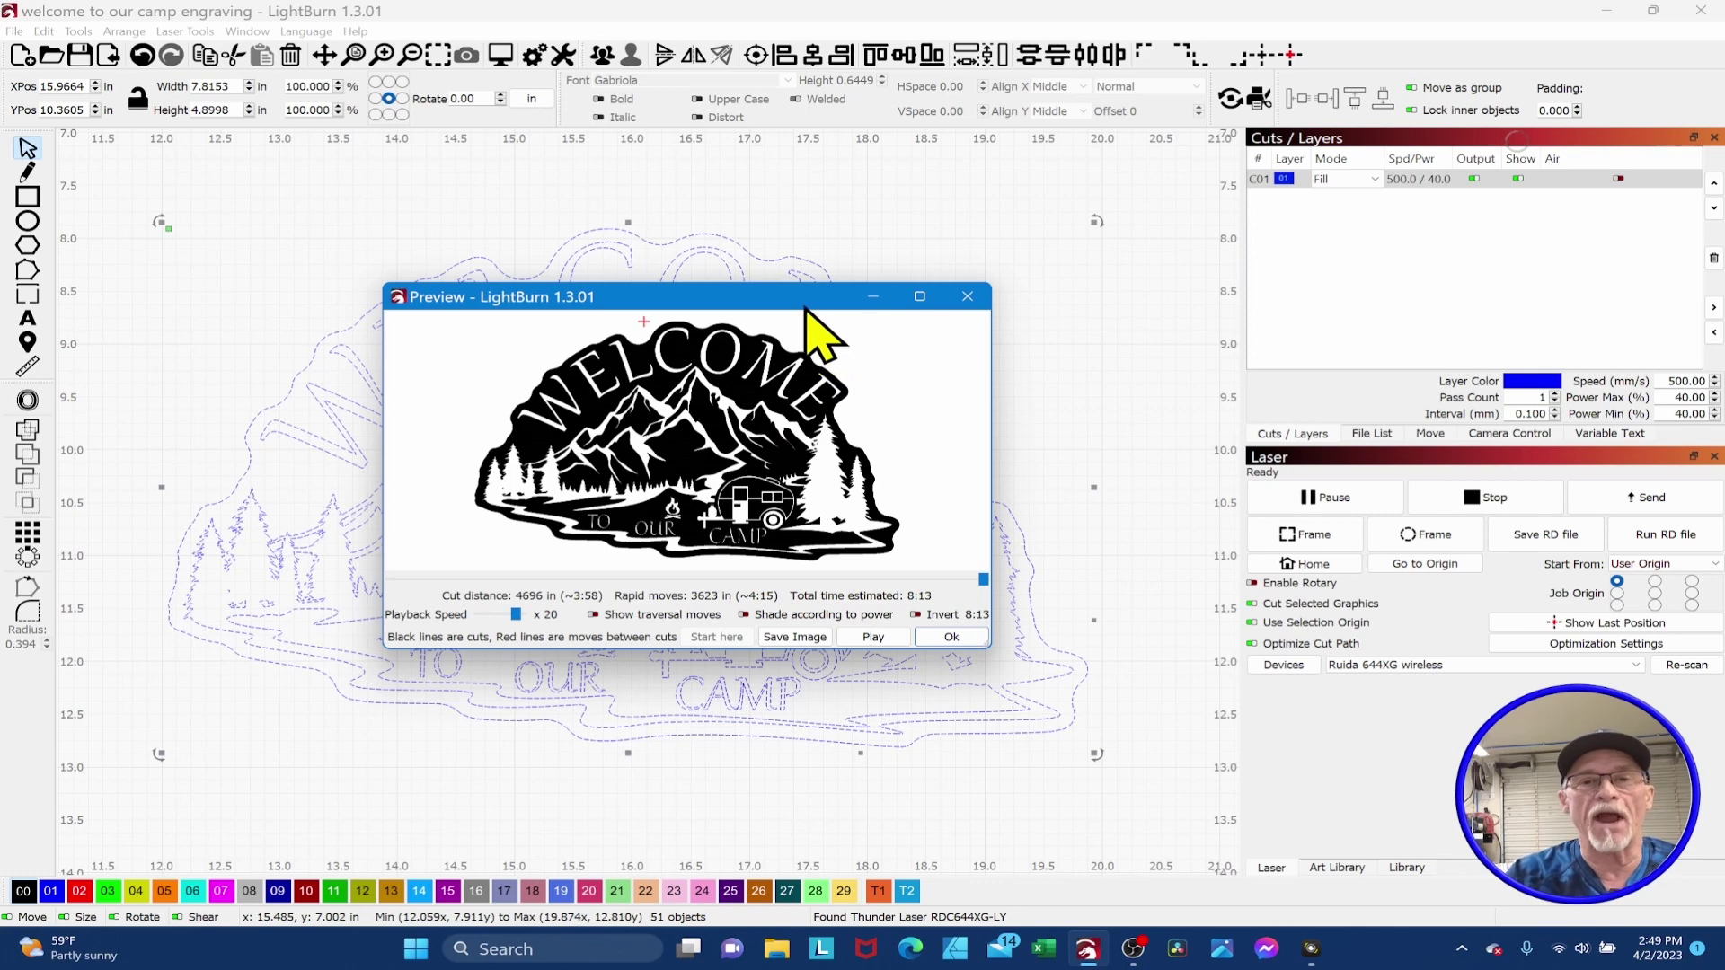
left_click_drag(809, 327, 811, 254)
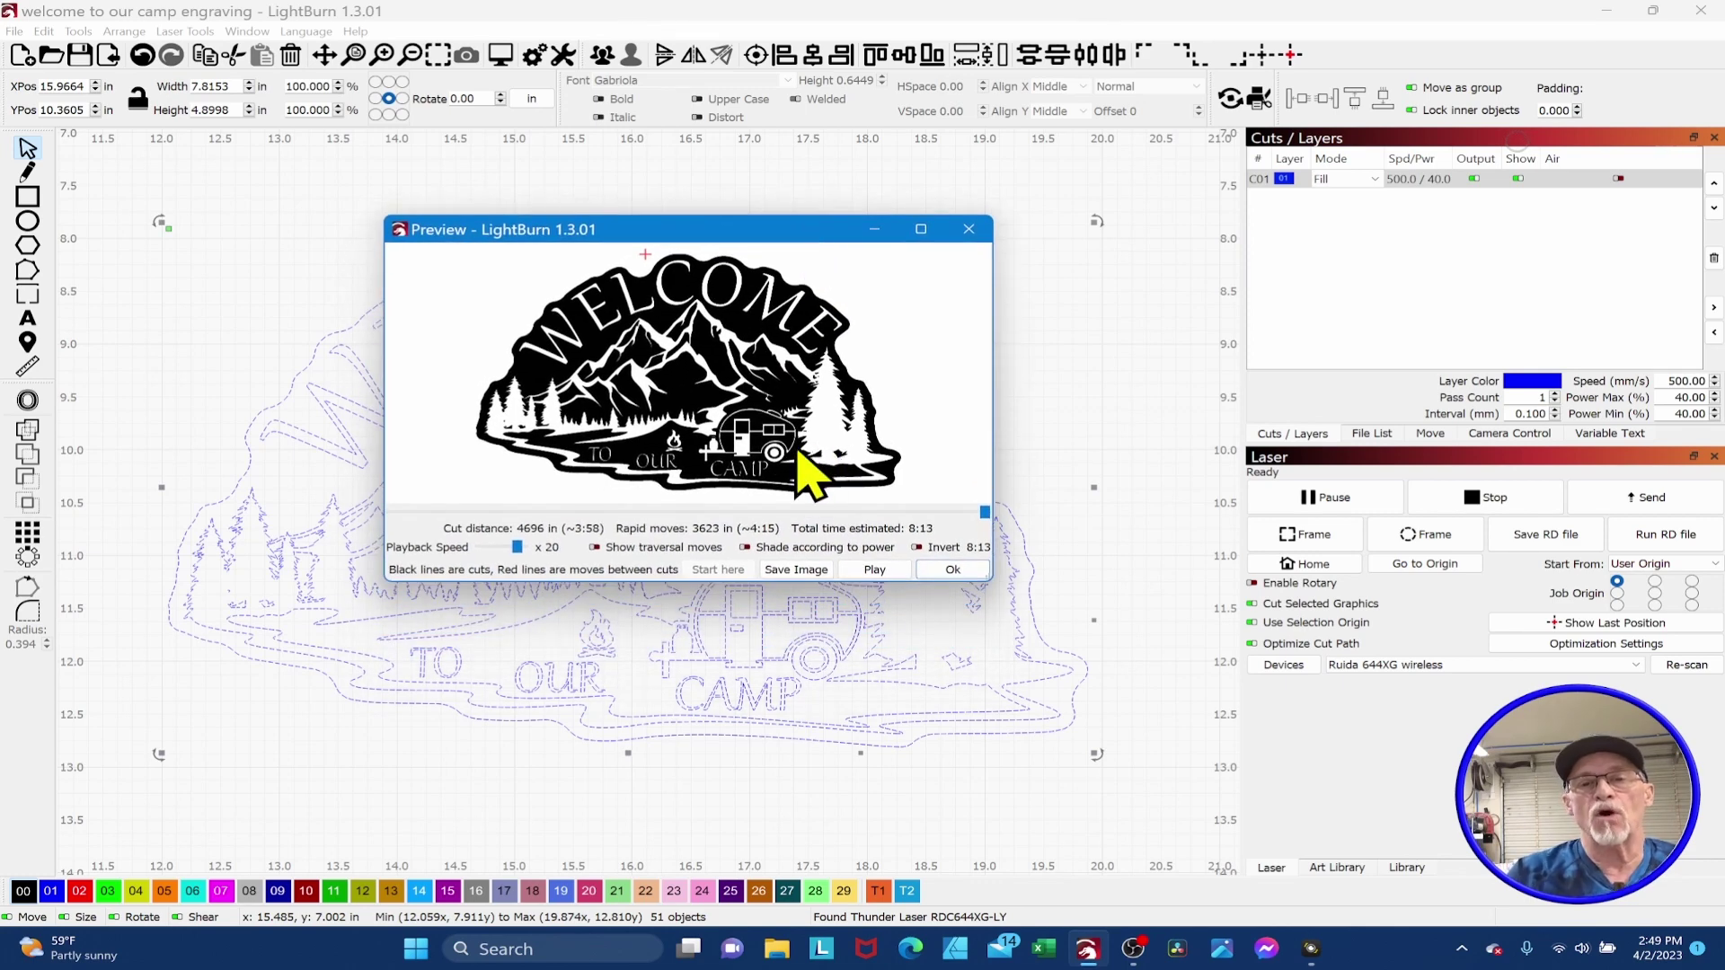
left_click(949, 569)
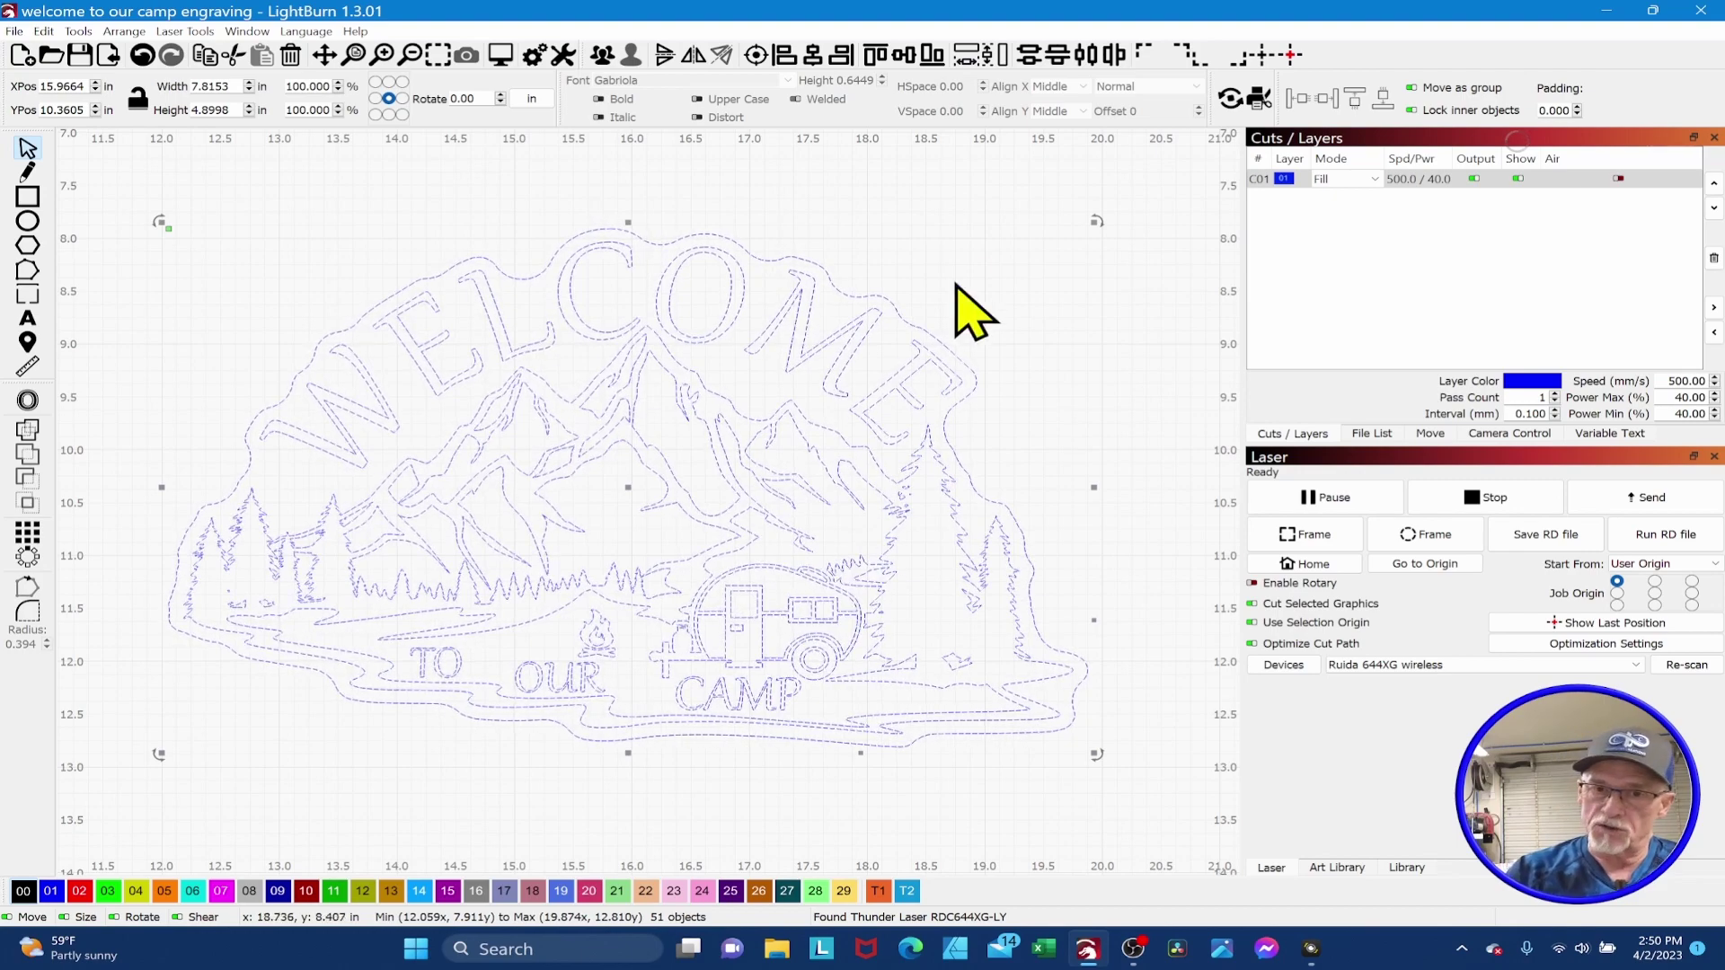
left_click(940, 214)
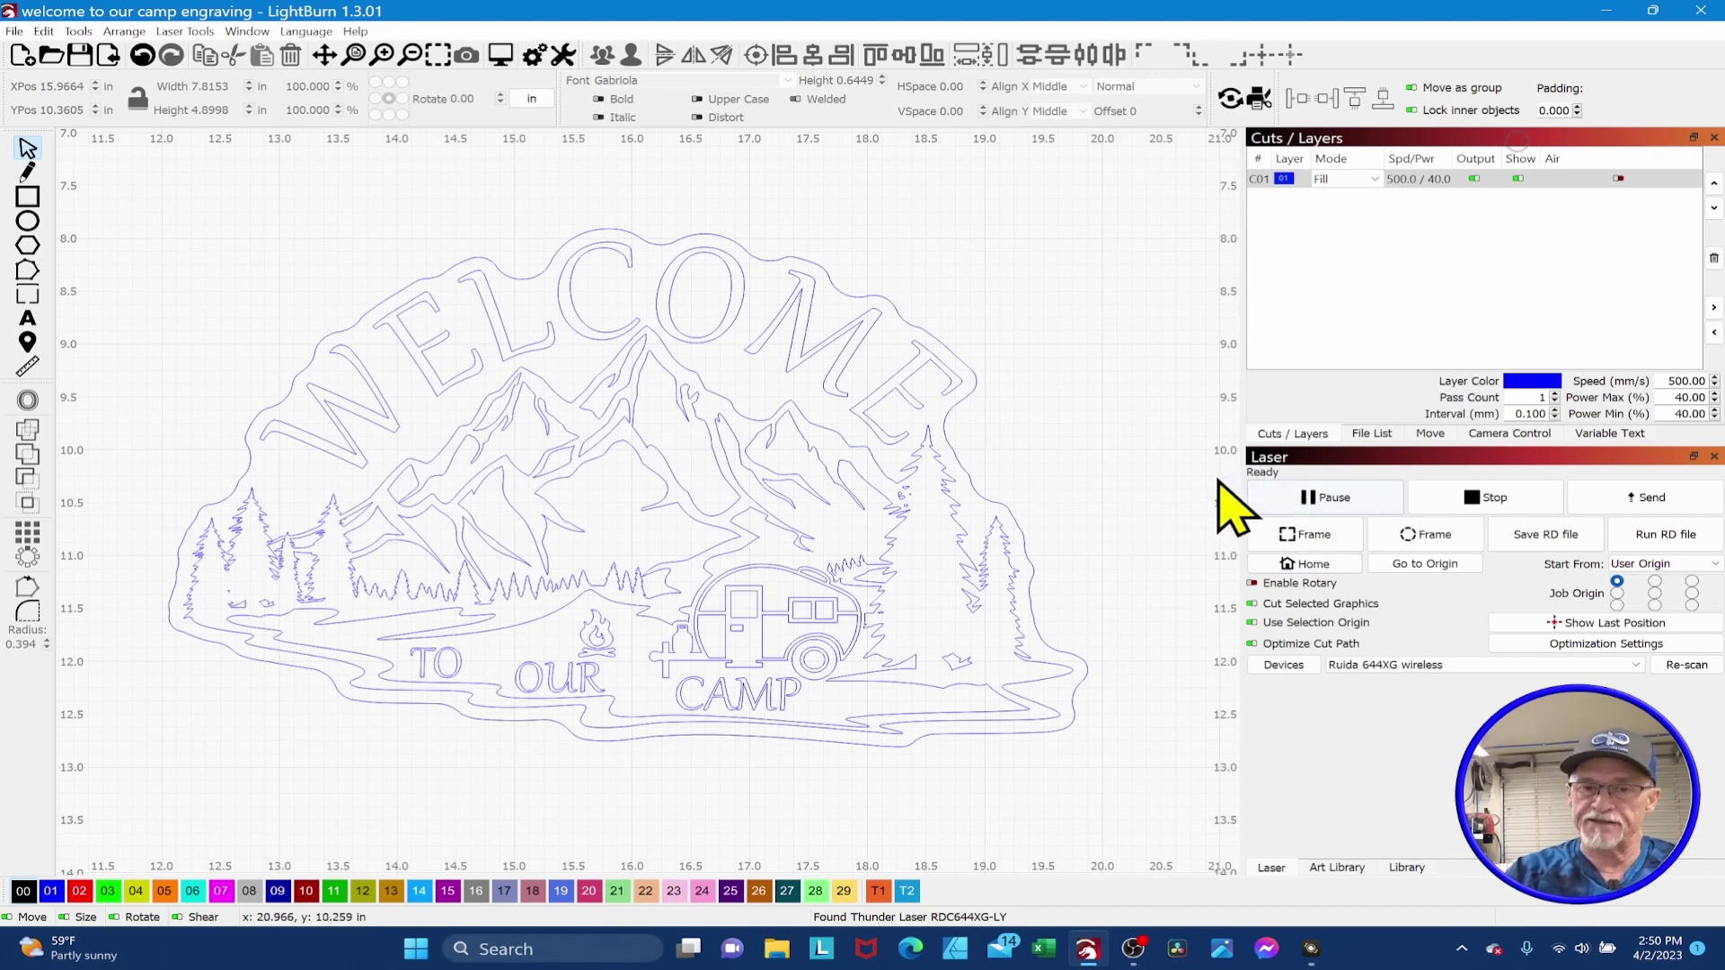
- Read the preview simulation settings from the controller for the Ruida 644XG wireless device and save the device settings
left_click(563, 57)
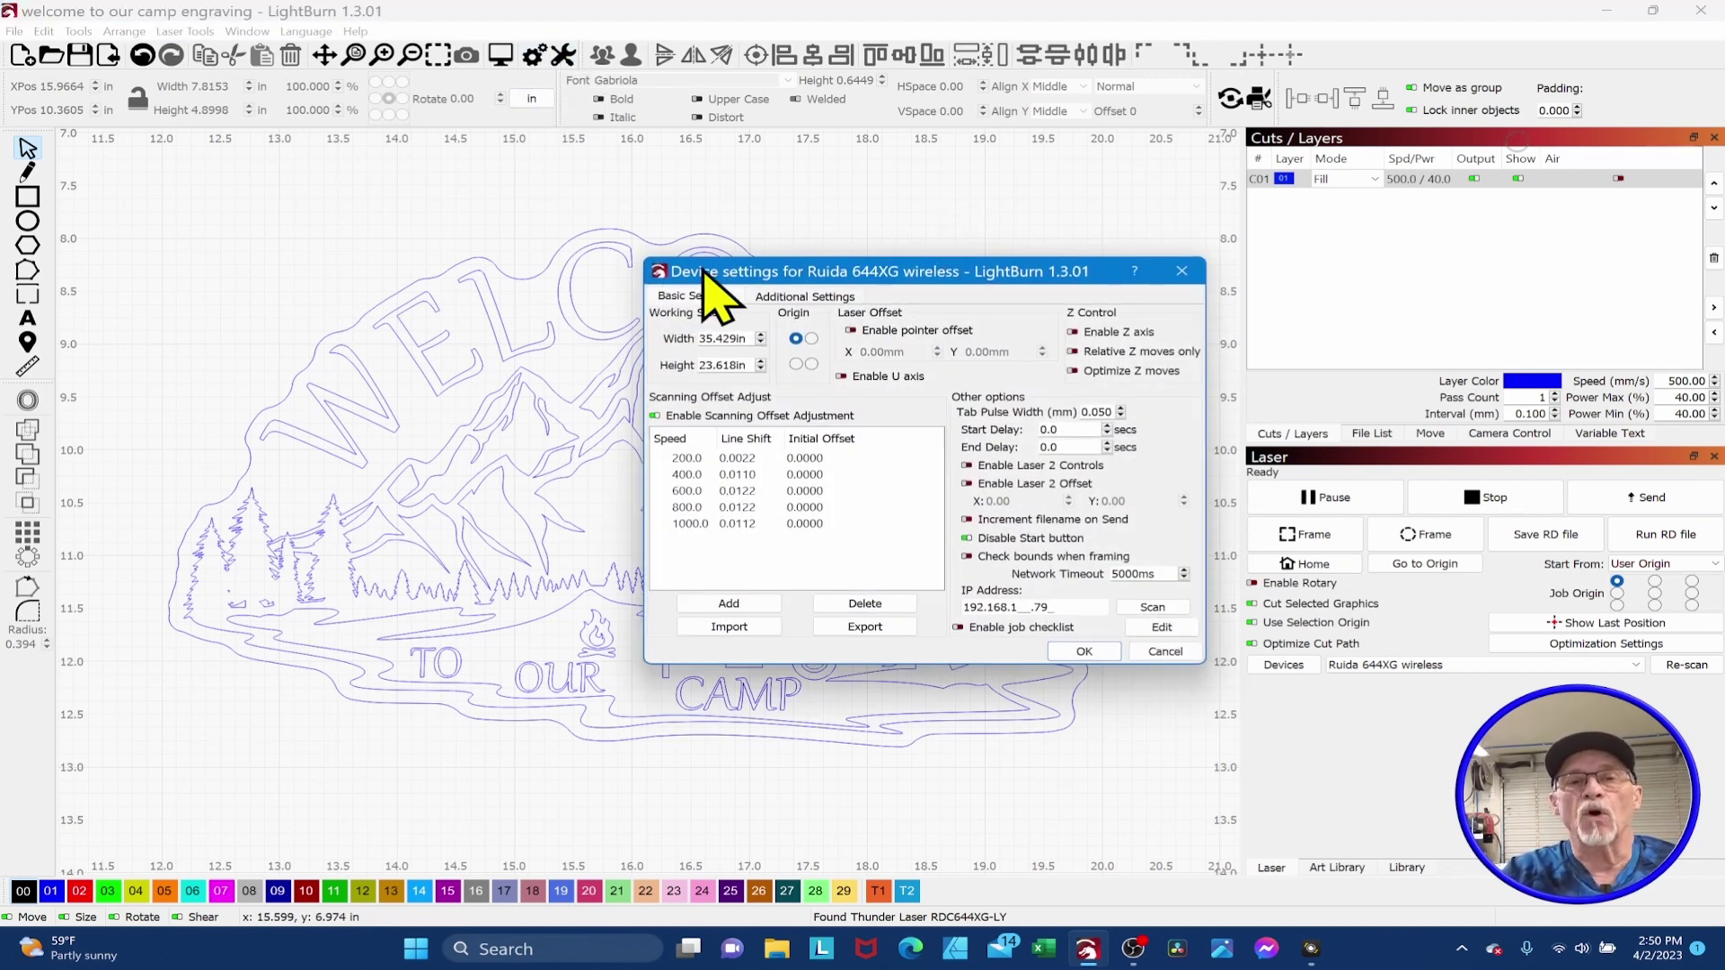
left_click(805, 297)
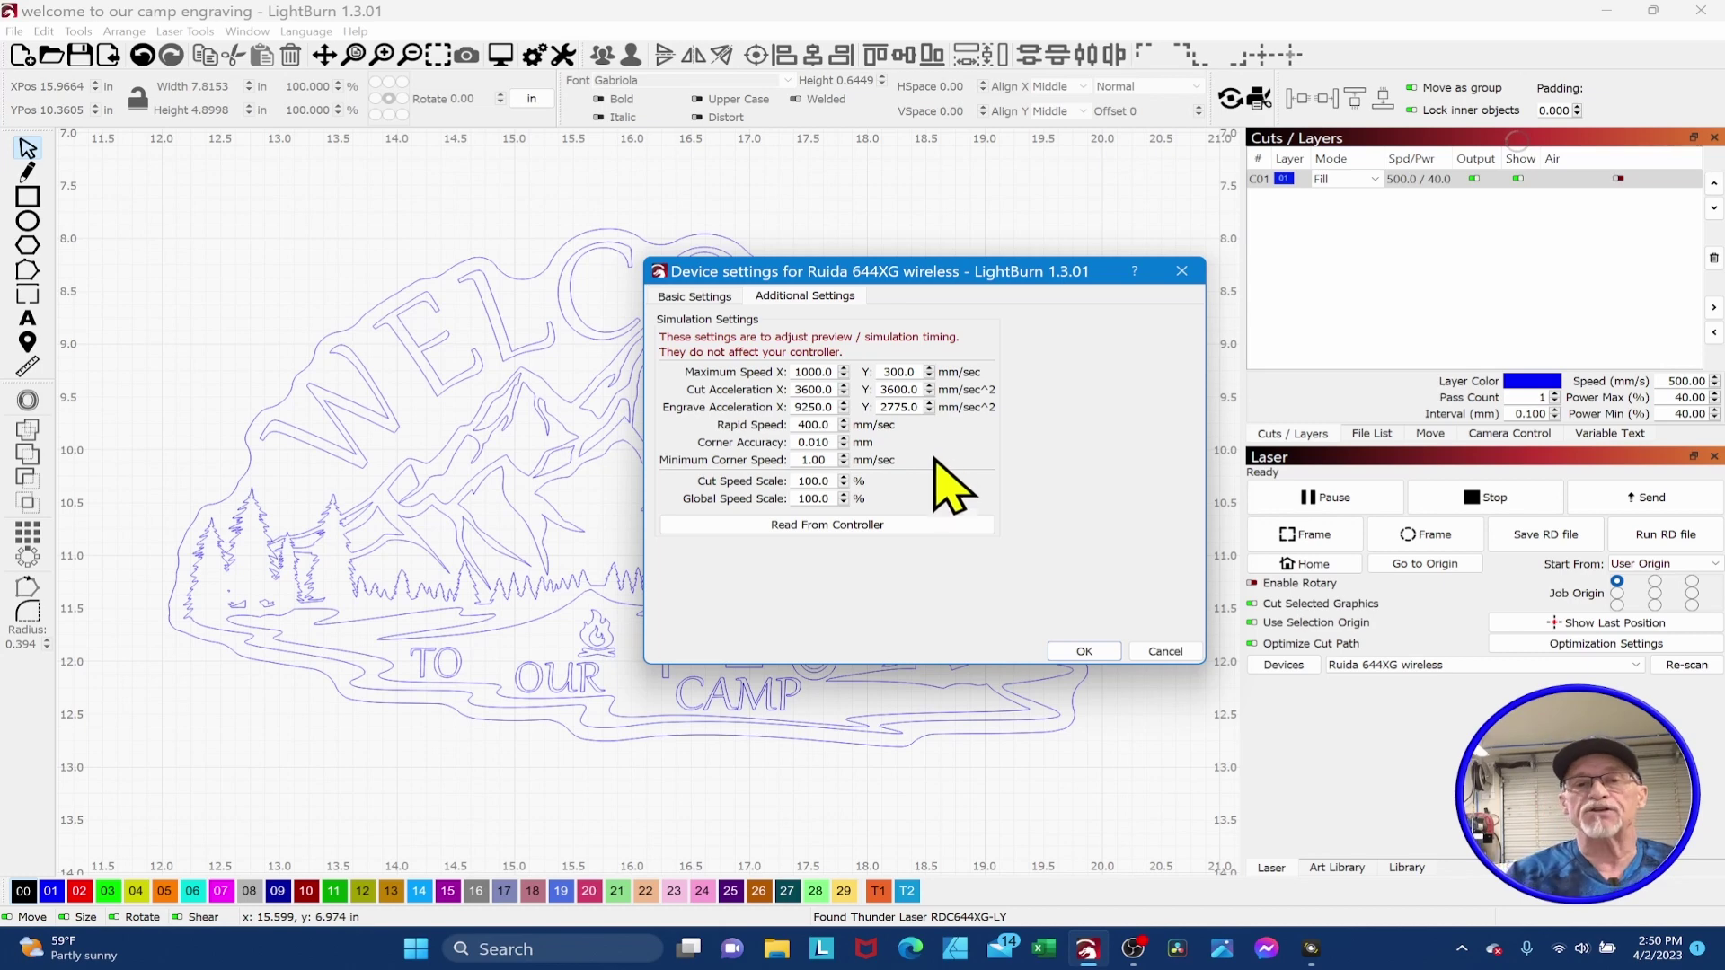
left_click(819, 527)
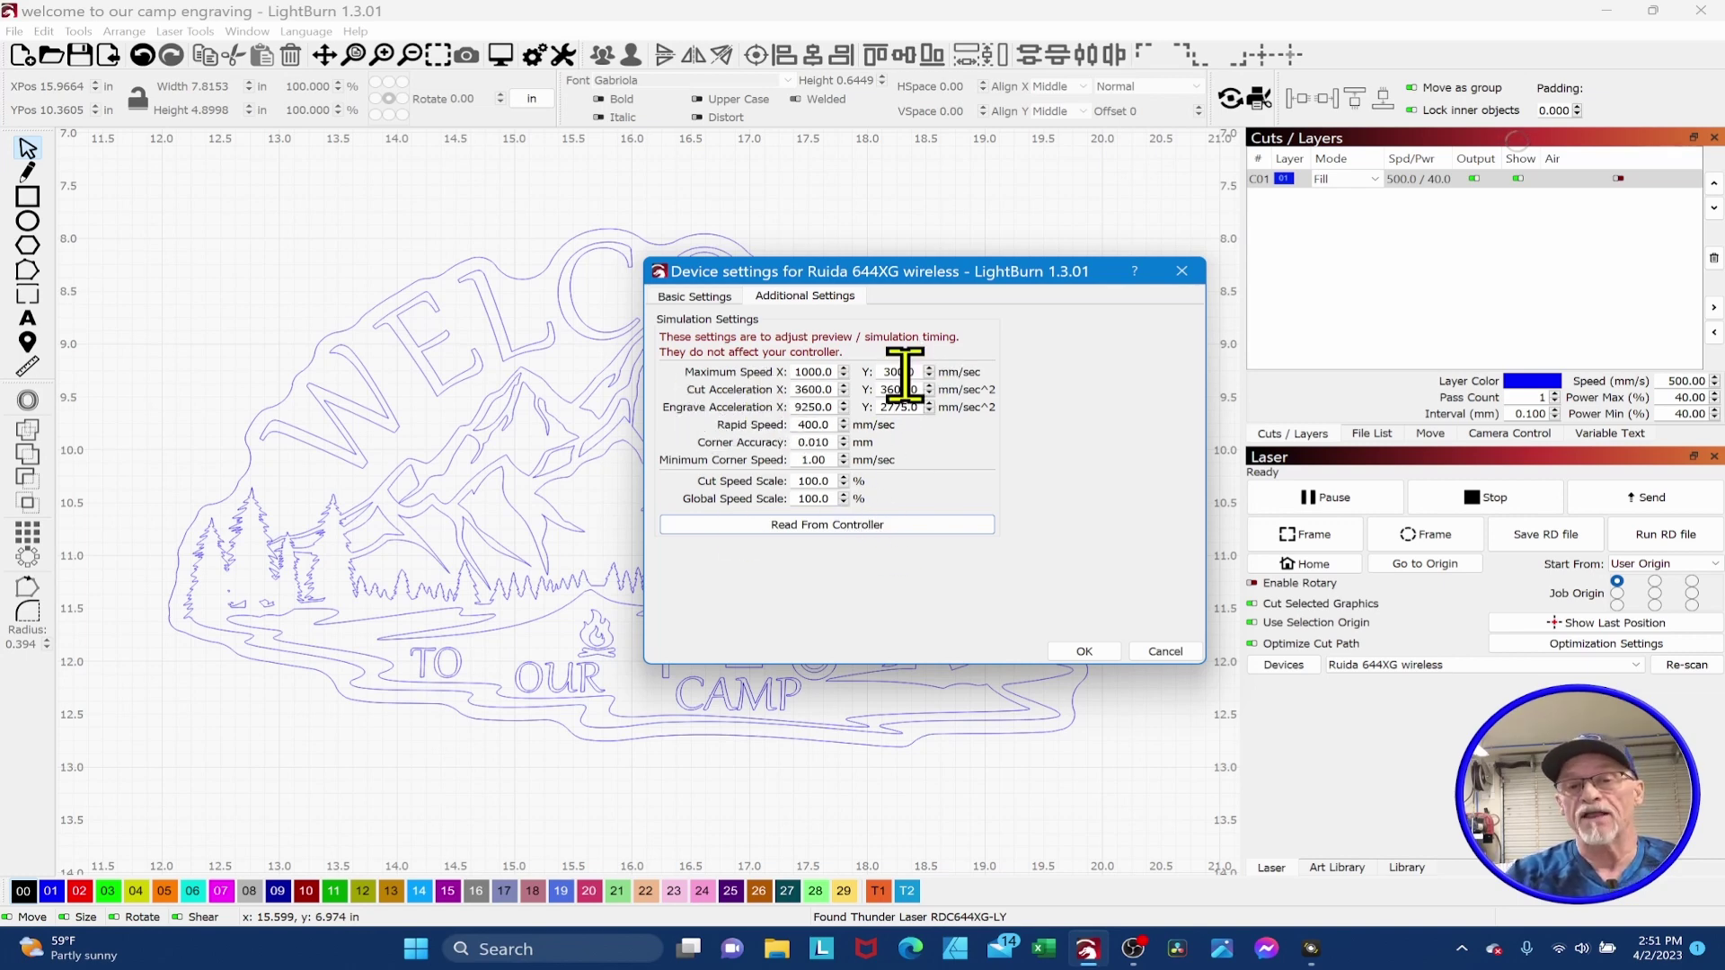
left_click(1104, 650)
- Select the whole camp sign and check its estimated engraving time in the preview using the controller's simulation settings
left_click_drag(130, 183, 1168, 817)
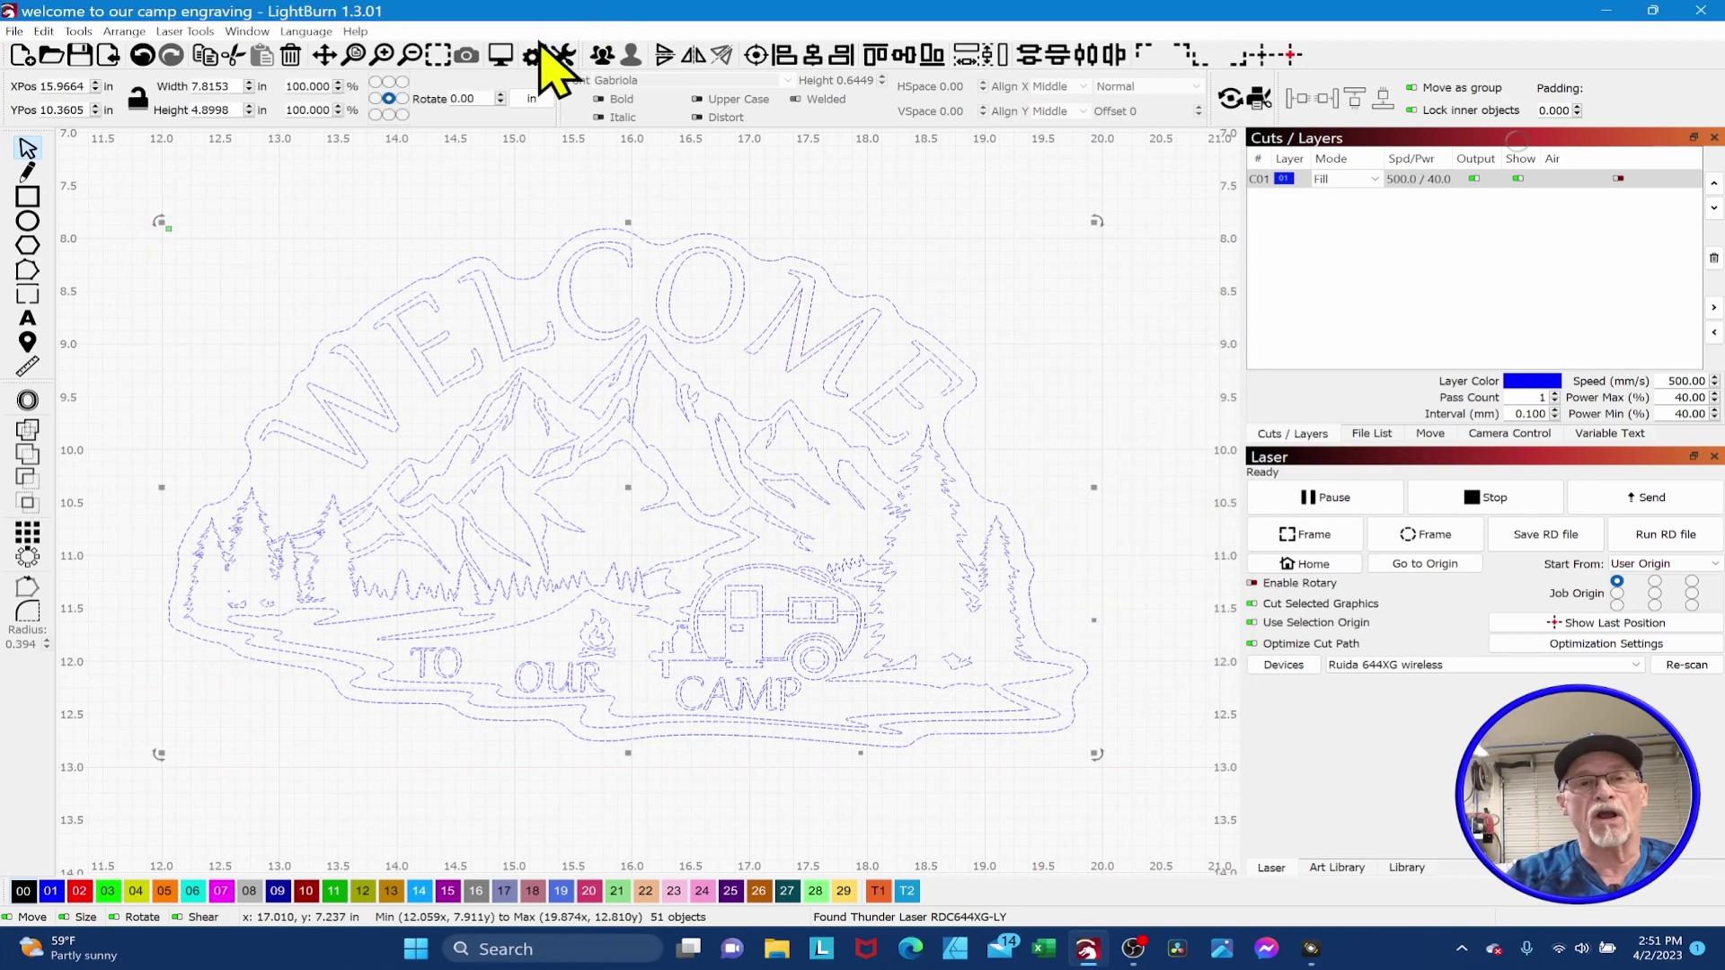
left_click(501, 54)
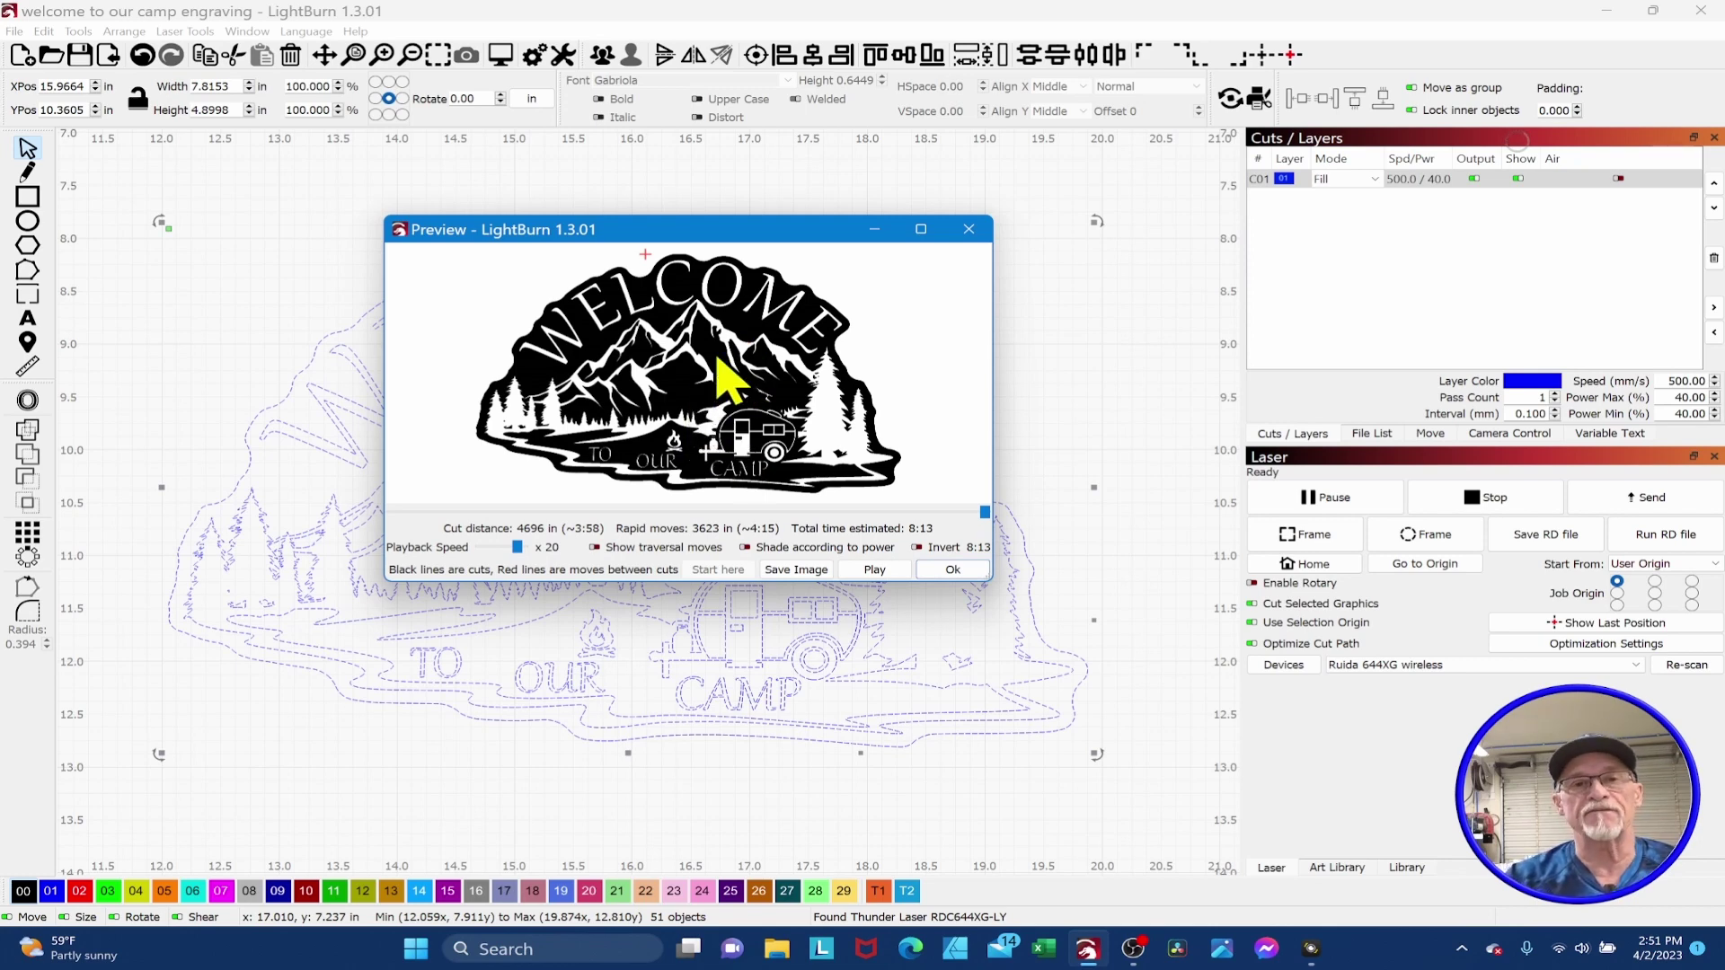
left_click(954, 570)
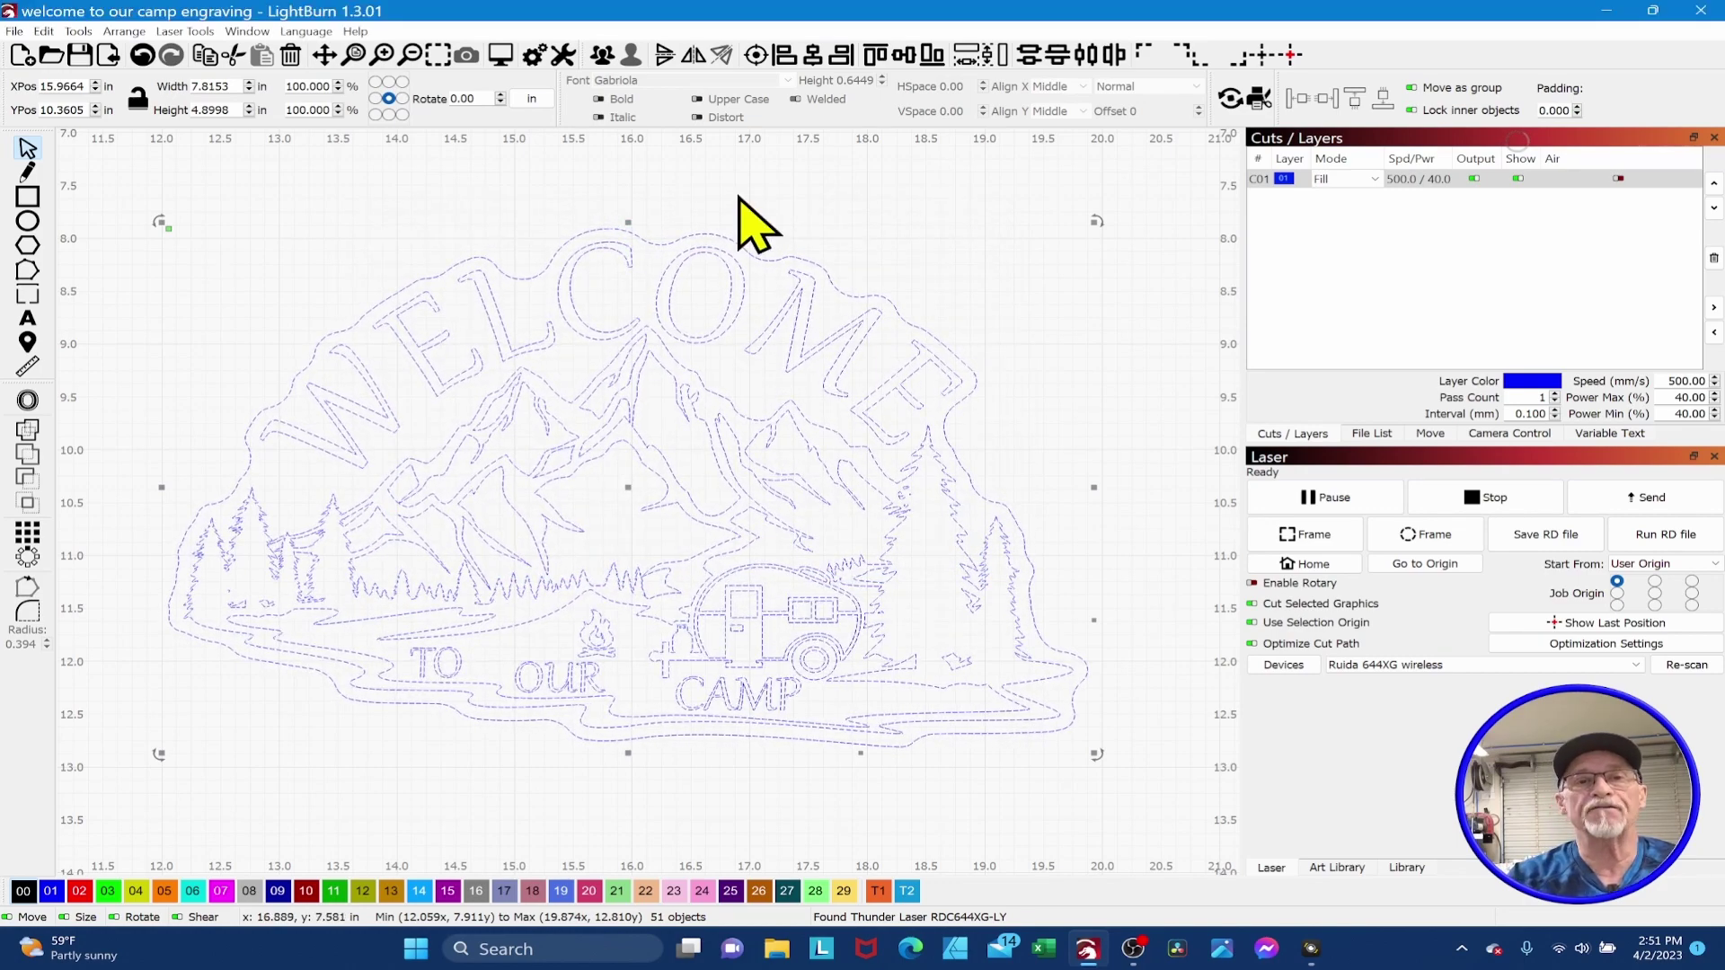
- Review the preview simulation settings in the device settings for the Ruida 644XG wireless laser
left_click(563, 54)
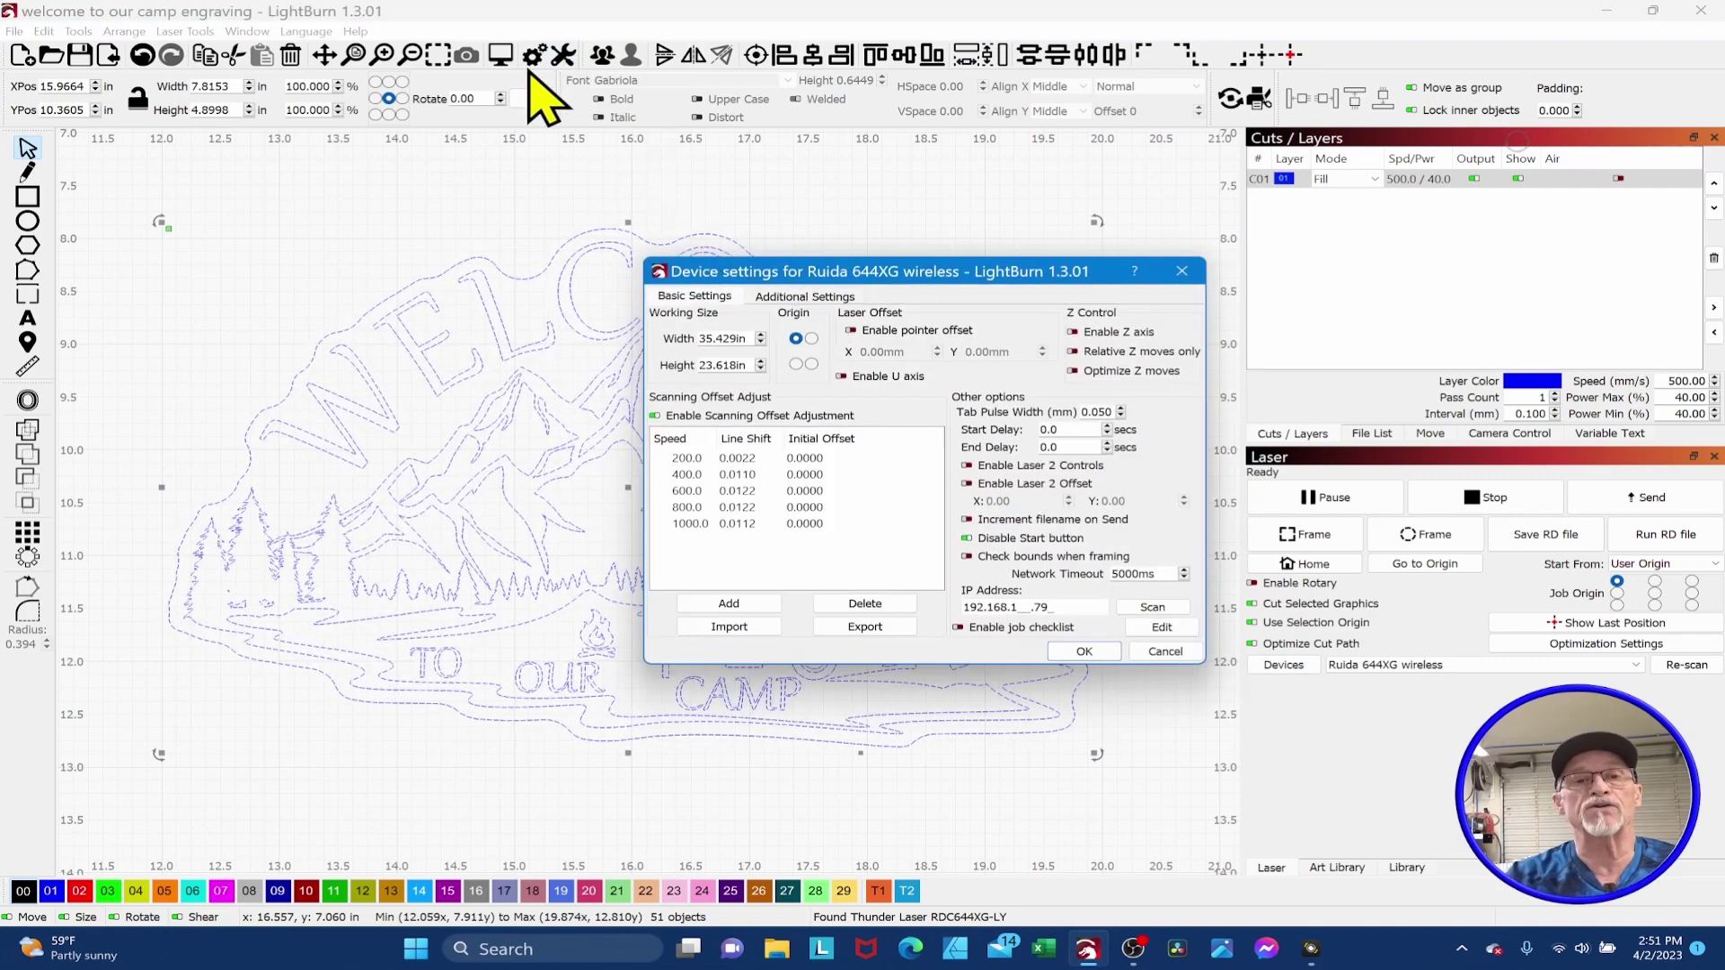
left_click(796, 297)
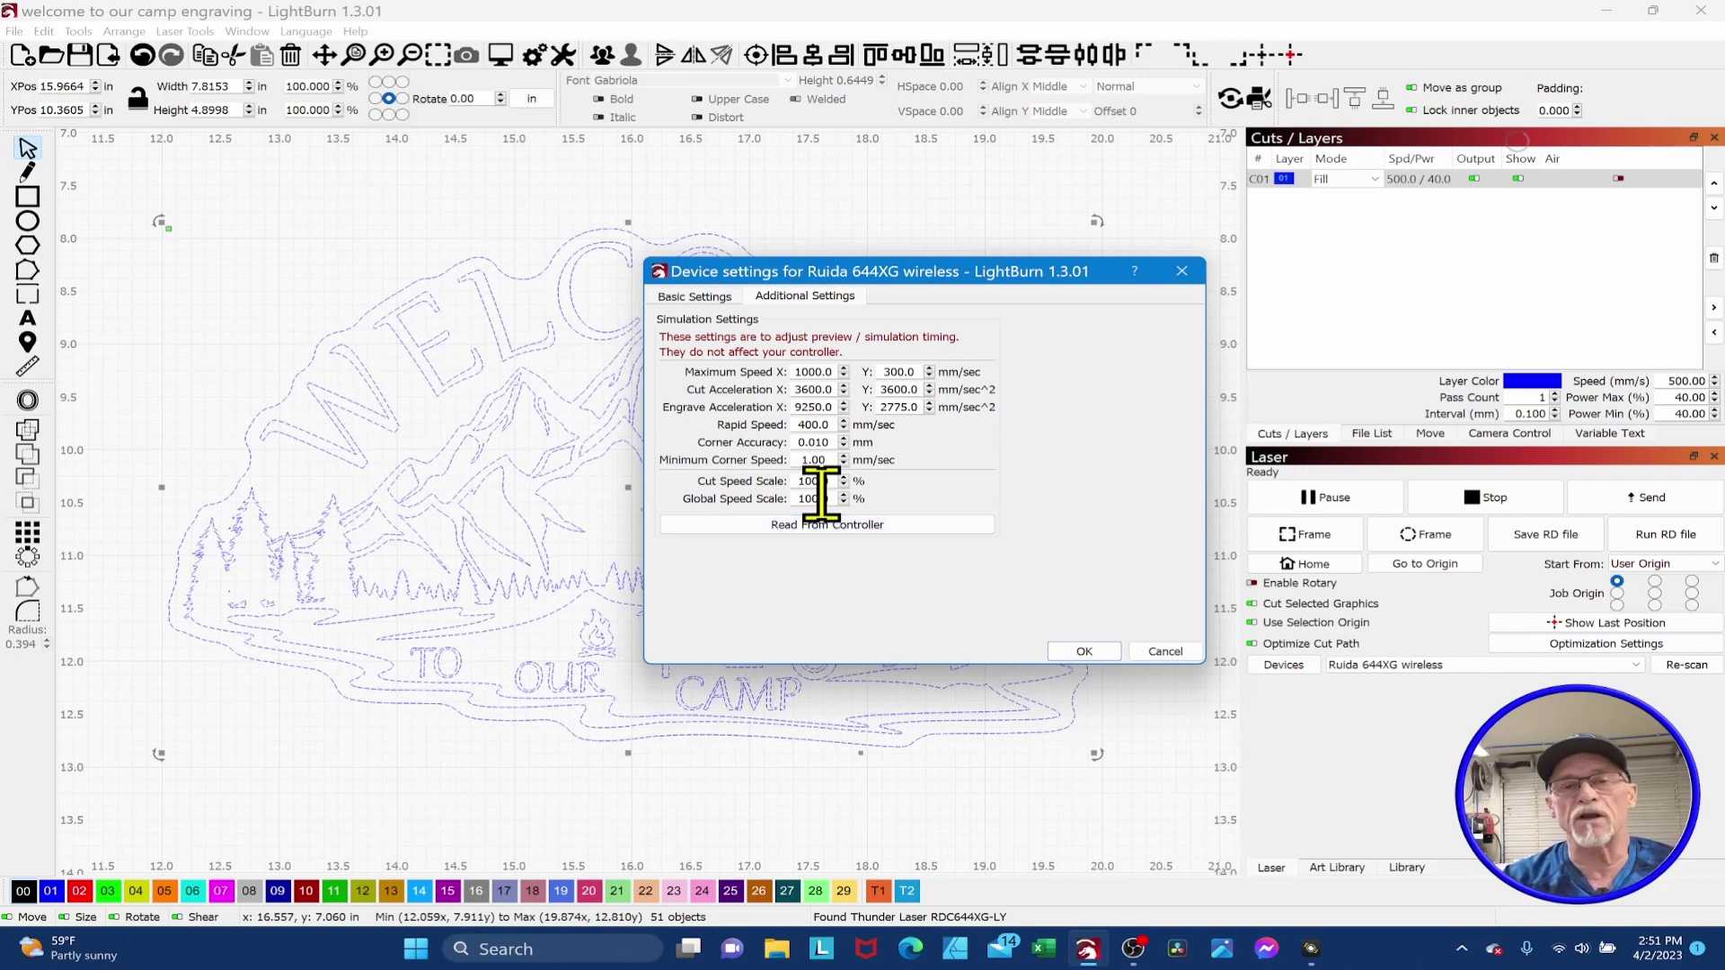
left_click(1085, 652)
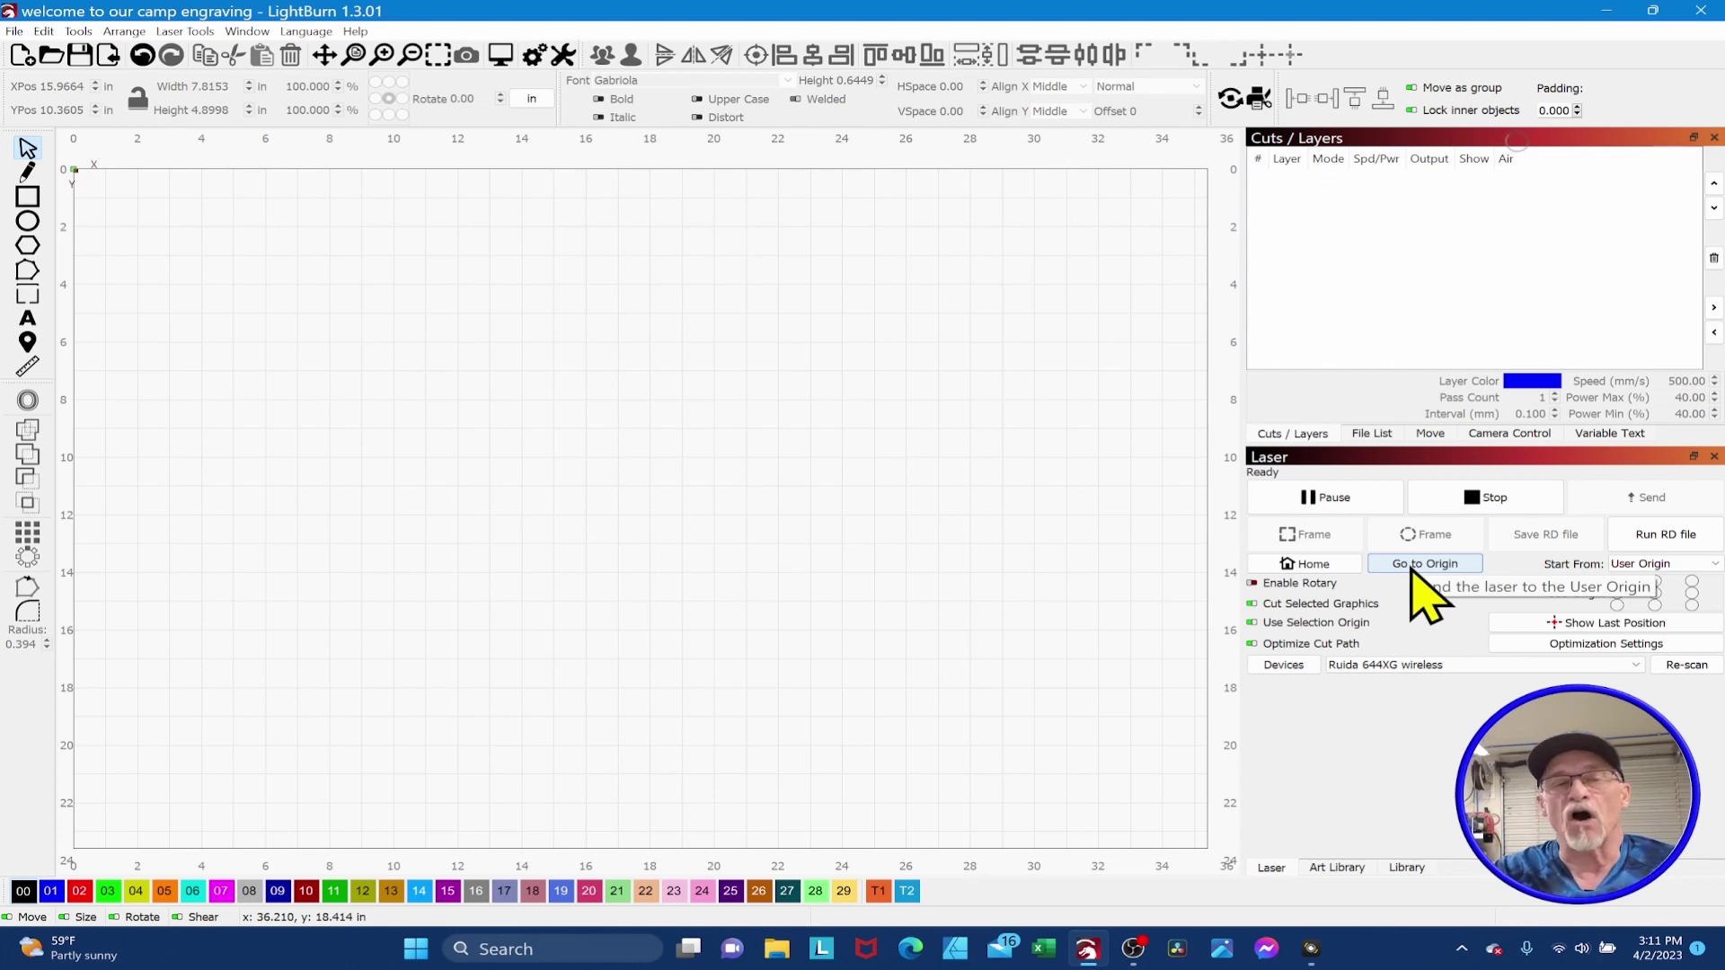
- Search the hotkey editor's commands for "user" and select Go to User Origin for a new shortcut
left_click(16, 31)
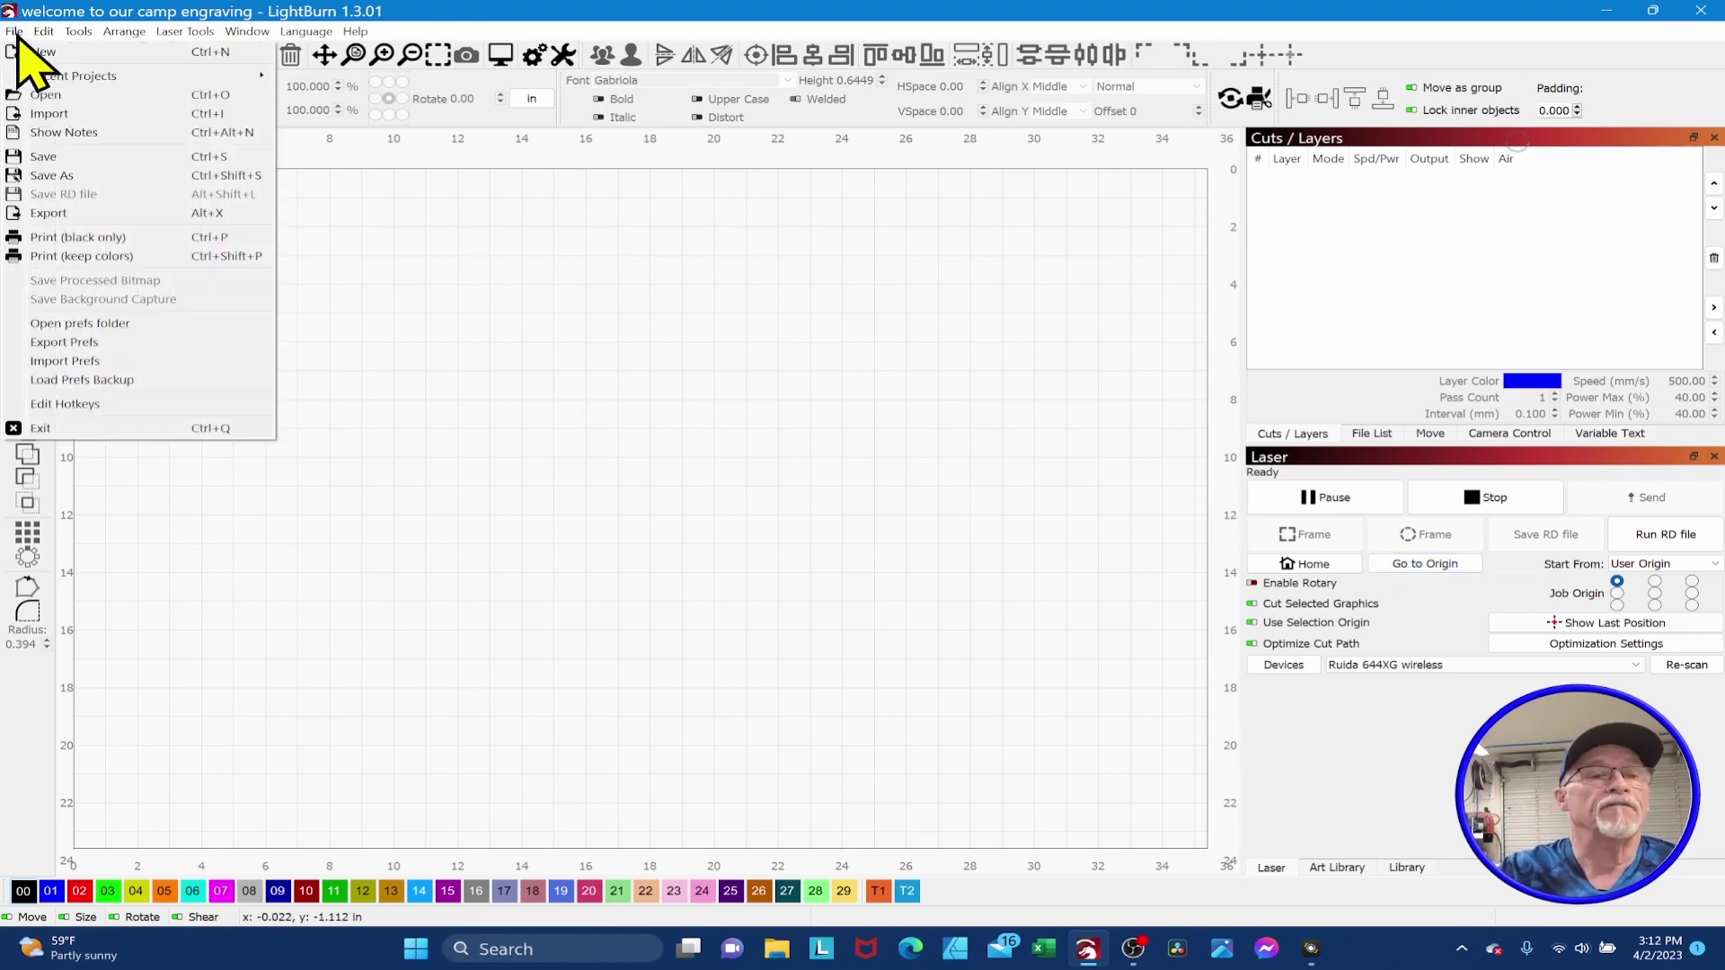
left_click(81, 407)
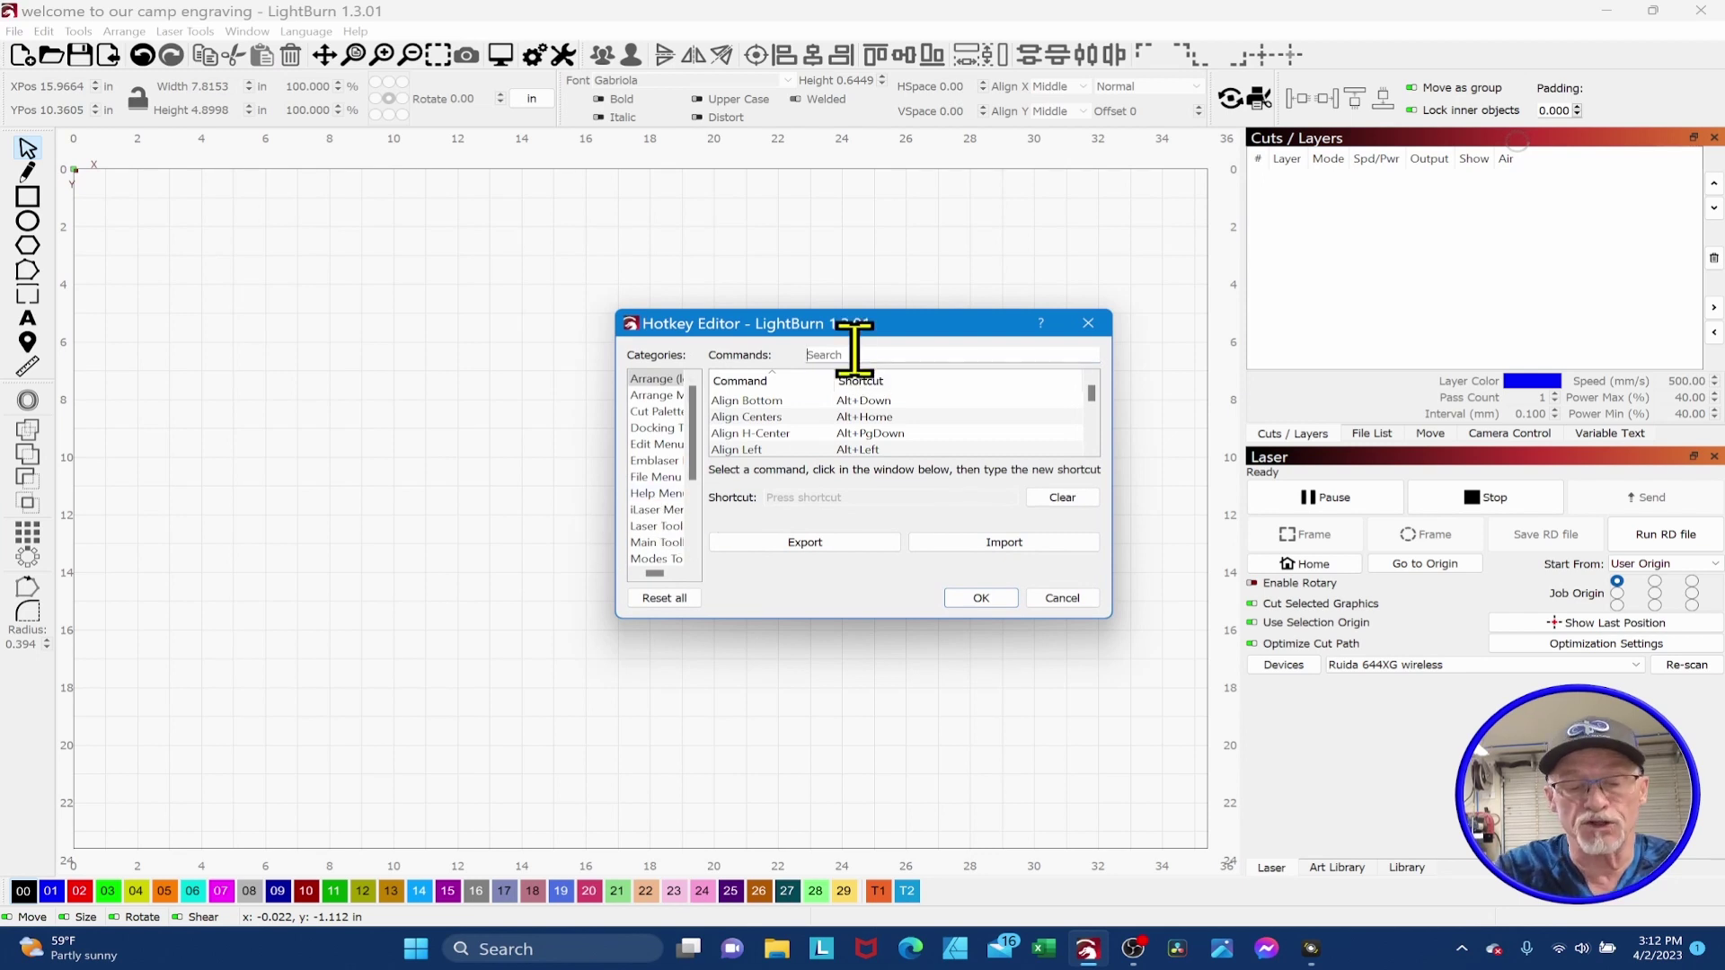
type("user")
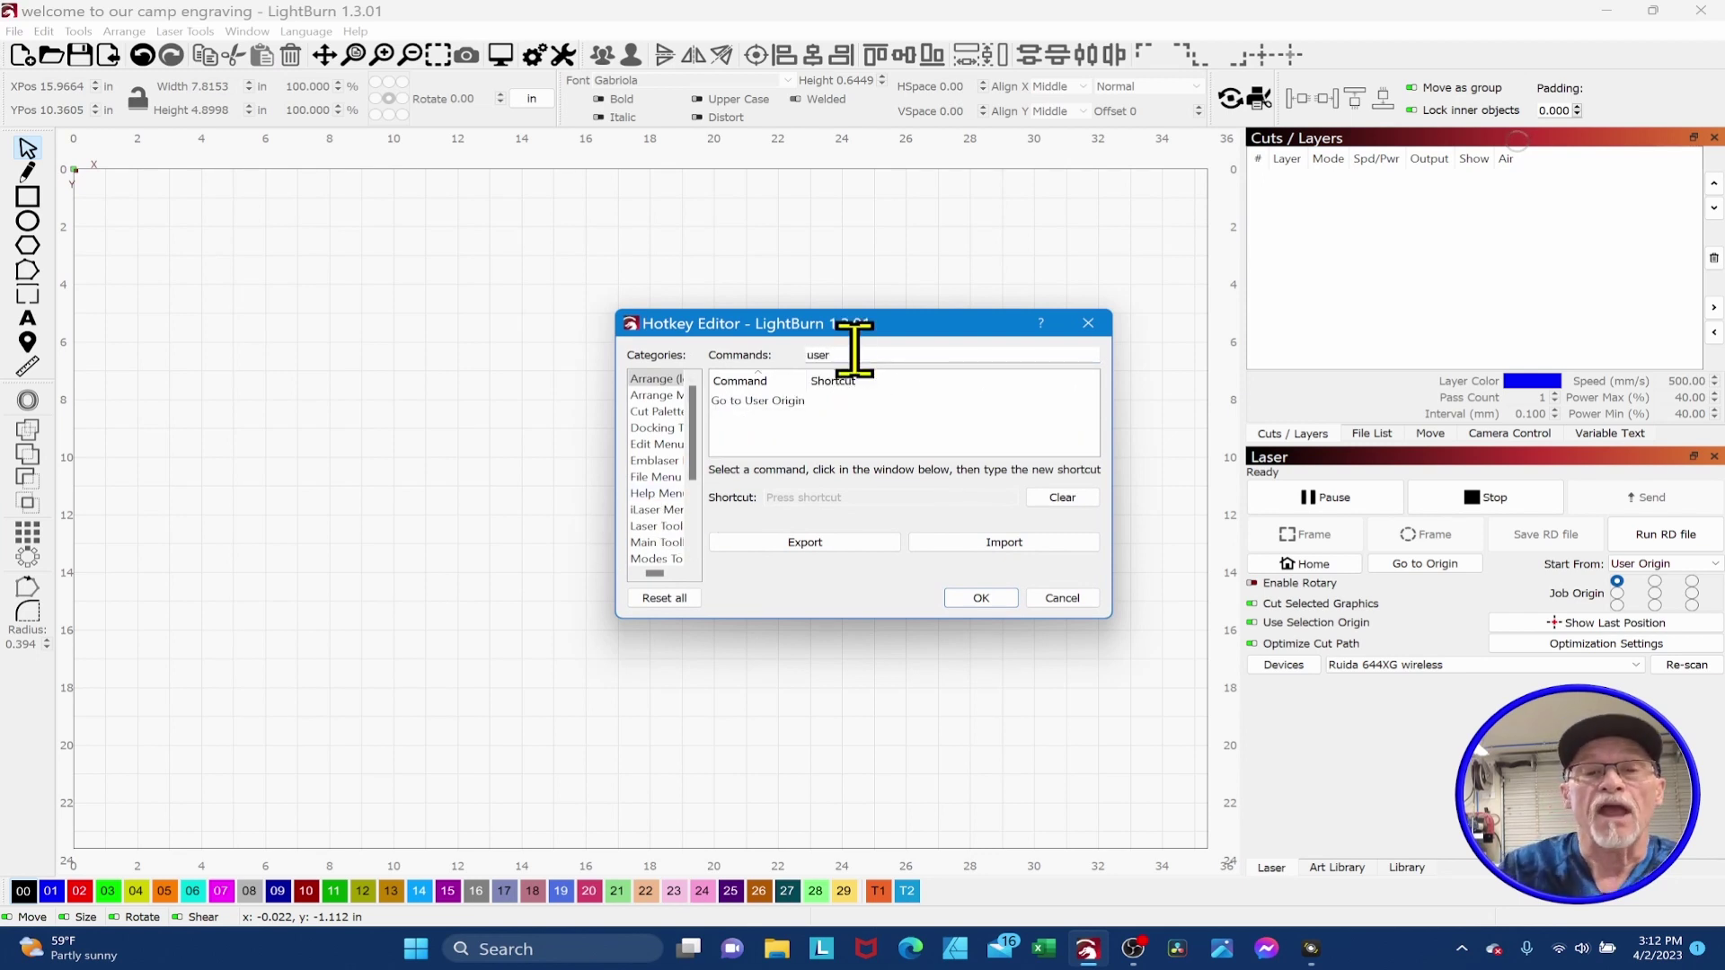
left_click(759, 401)
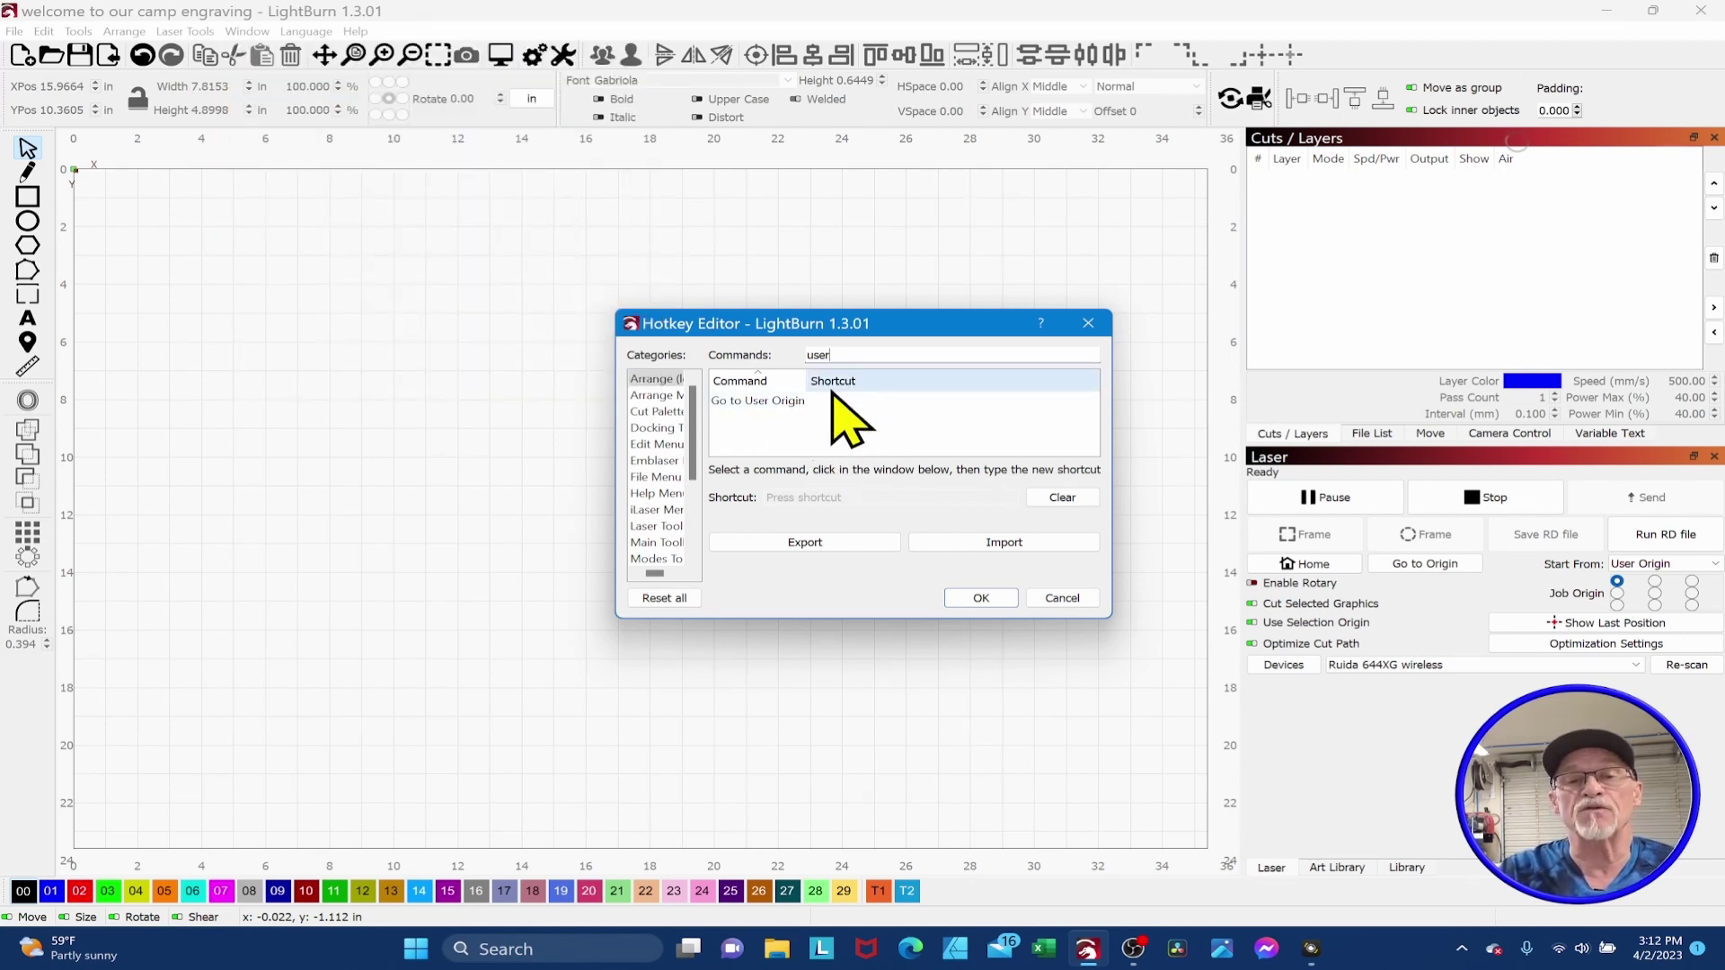
left_click(778, 401)
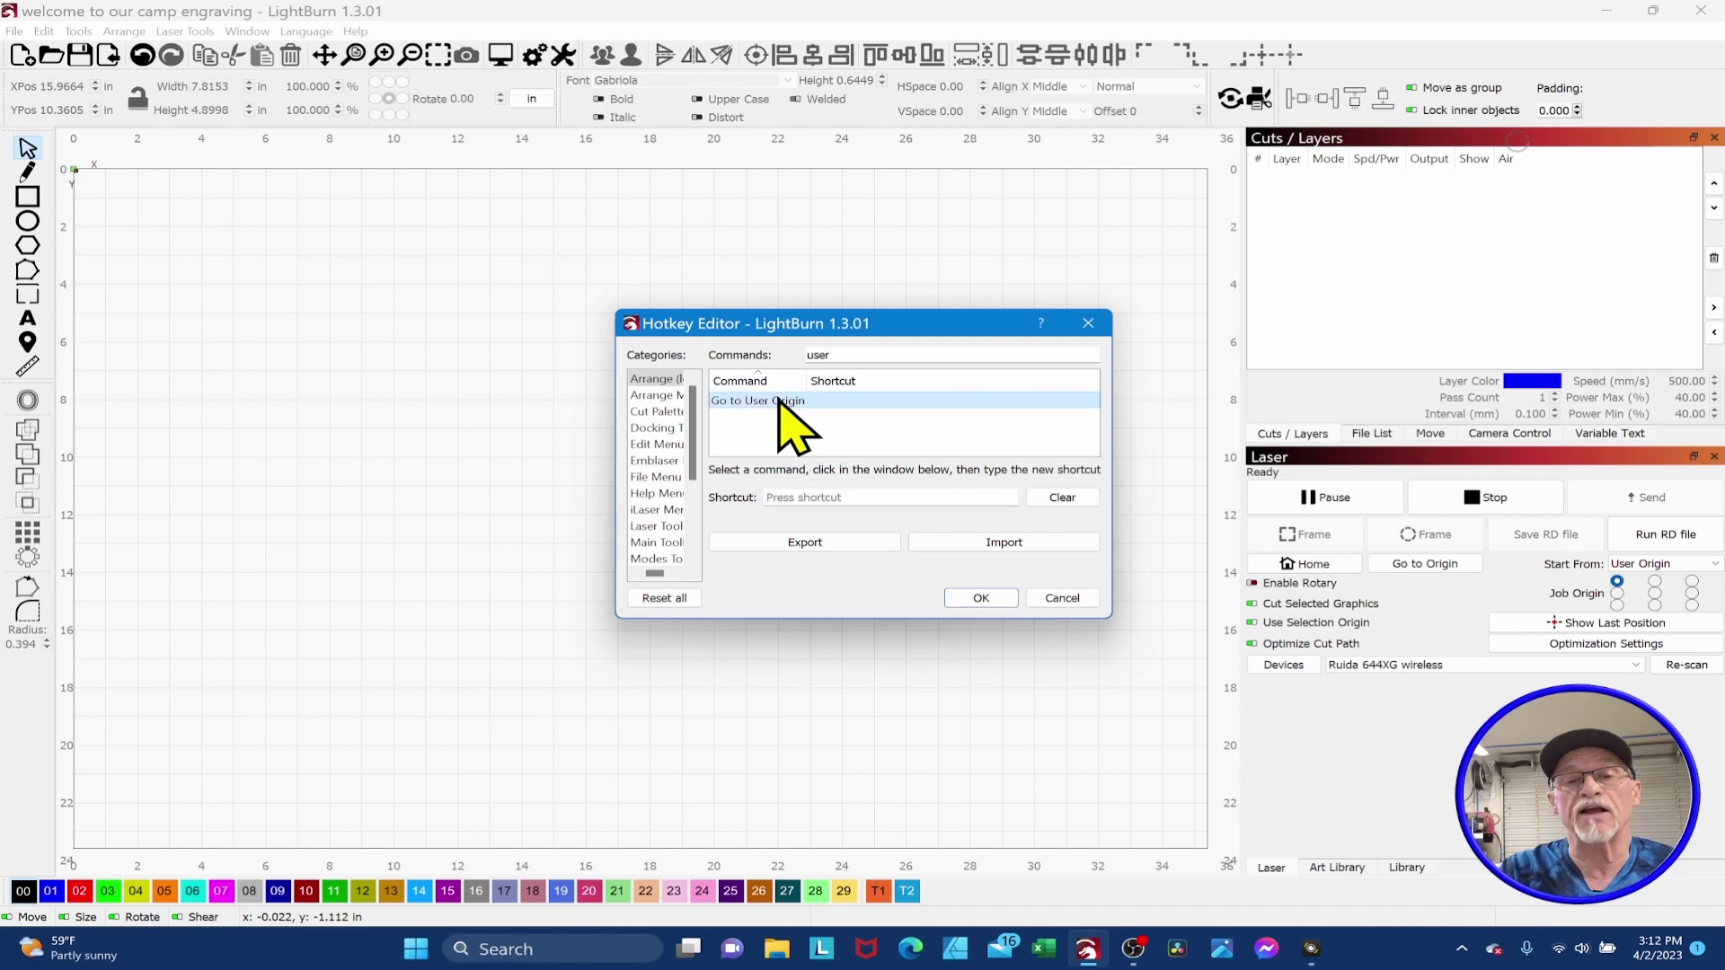
left_click(809, 499)
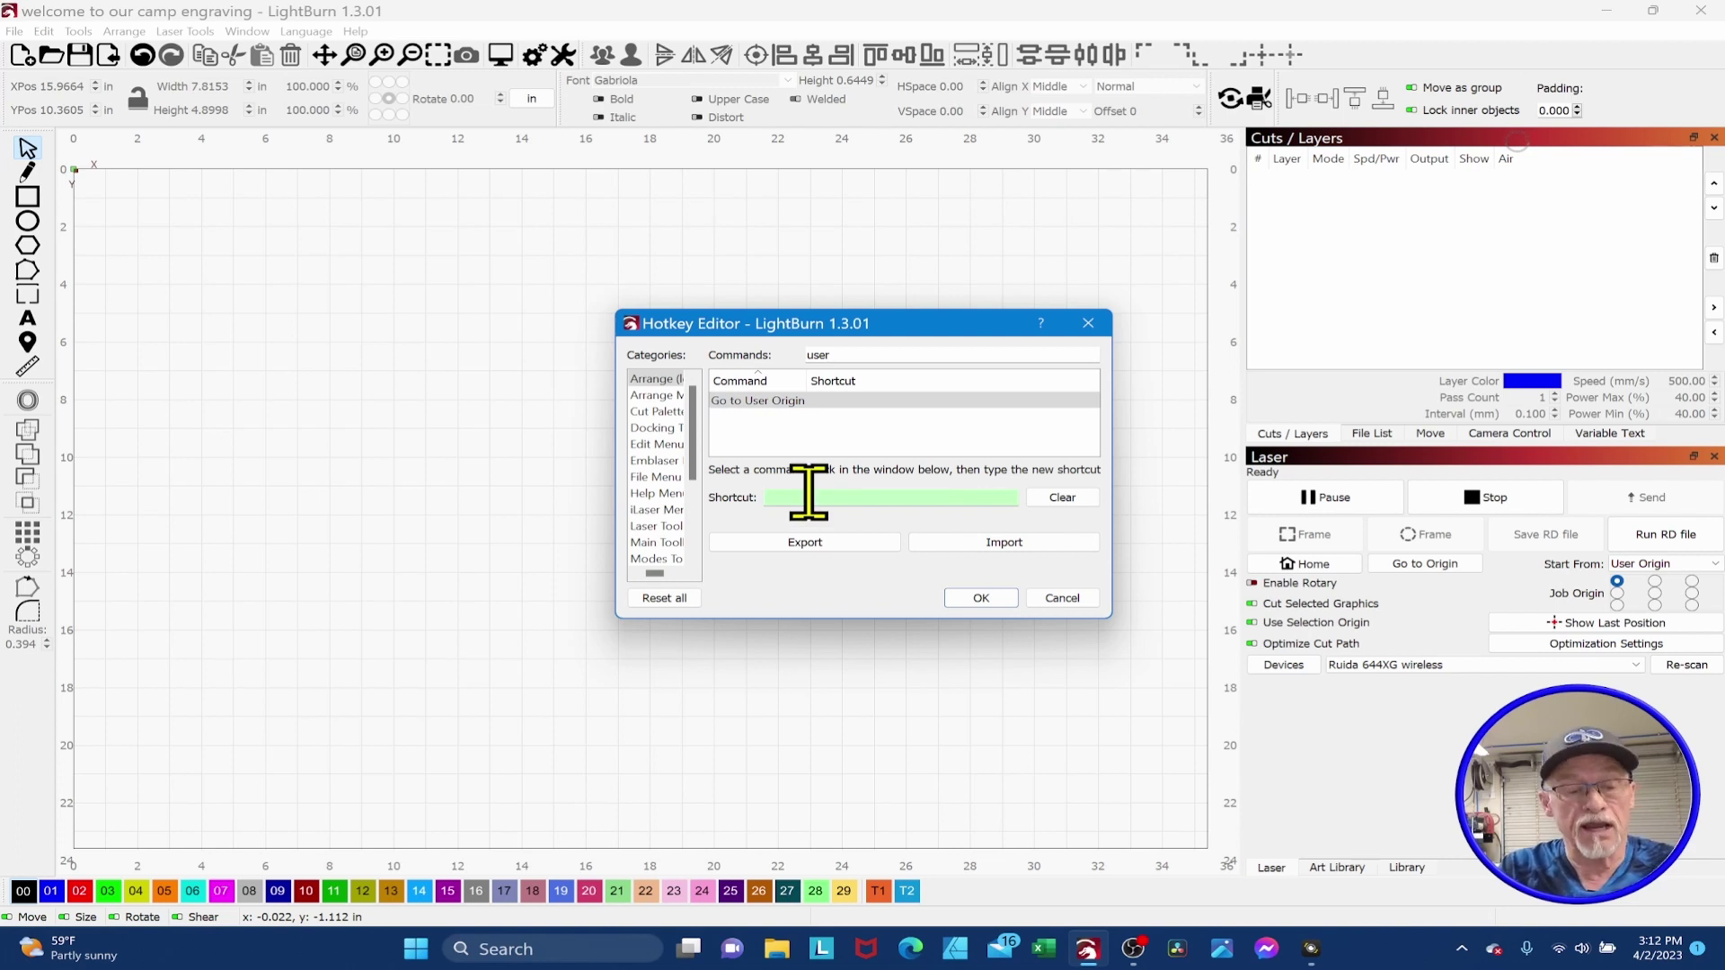
key("alt+z")
key("alt+z")
key("alt+z")
key("alt+z")
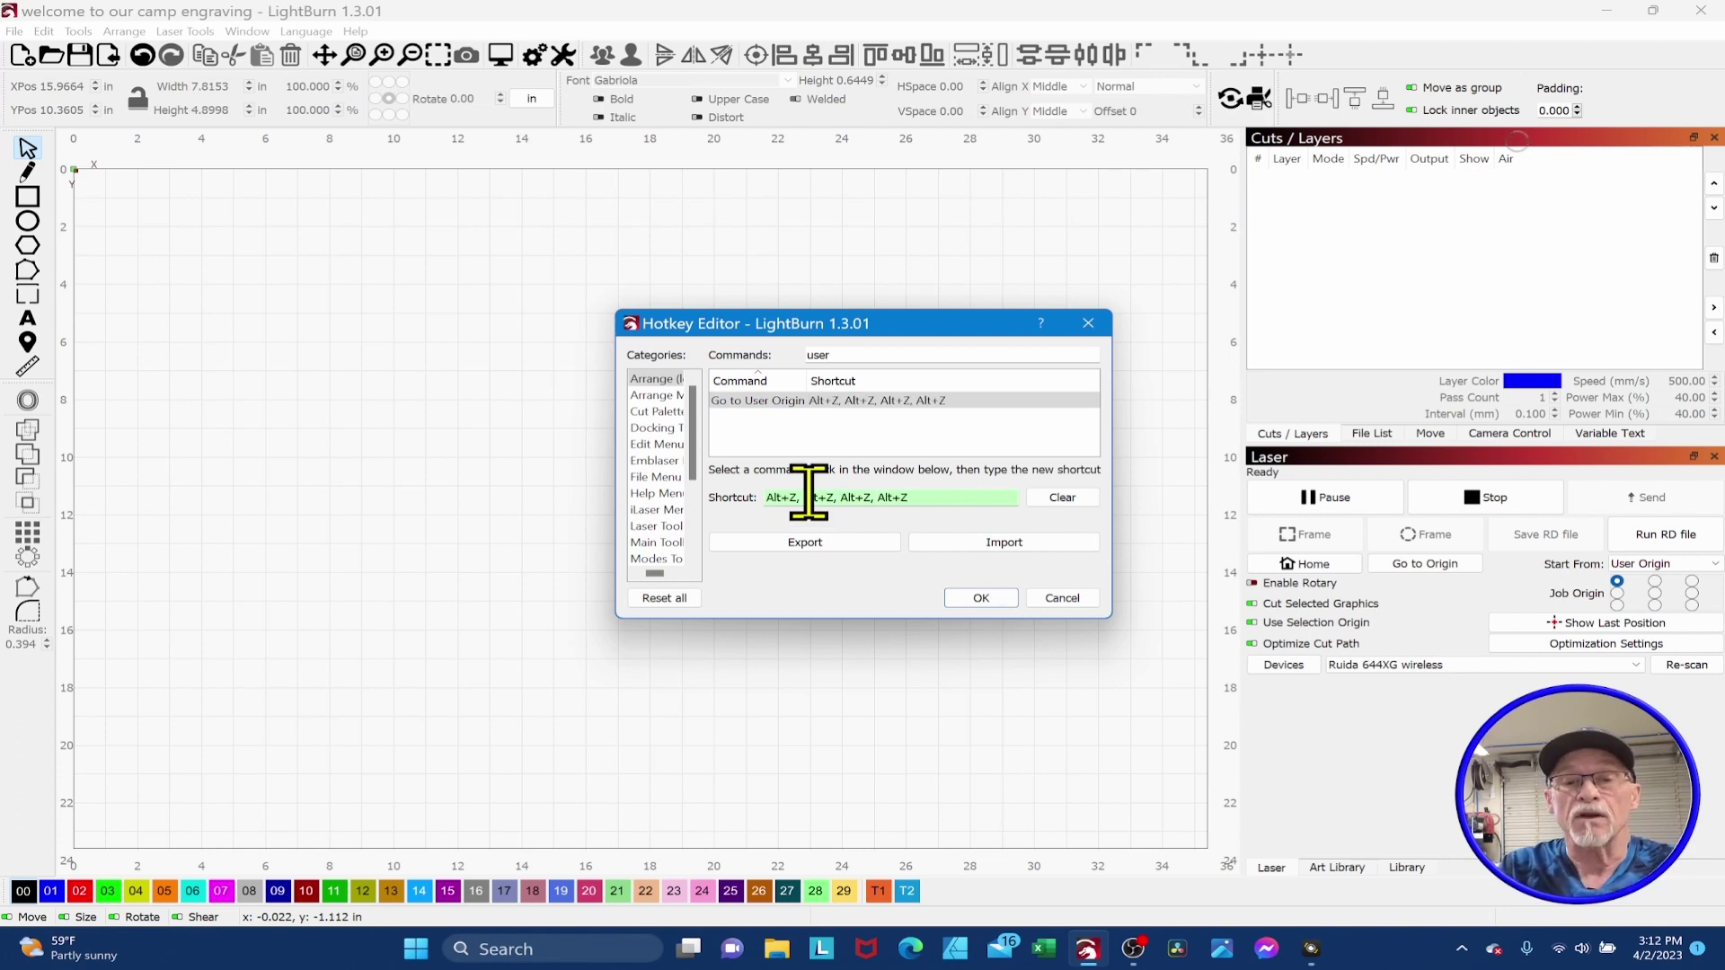
key("BackSpace")
key("BackSpace")
key("BackSpace")
key("BackSpace")
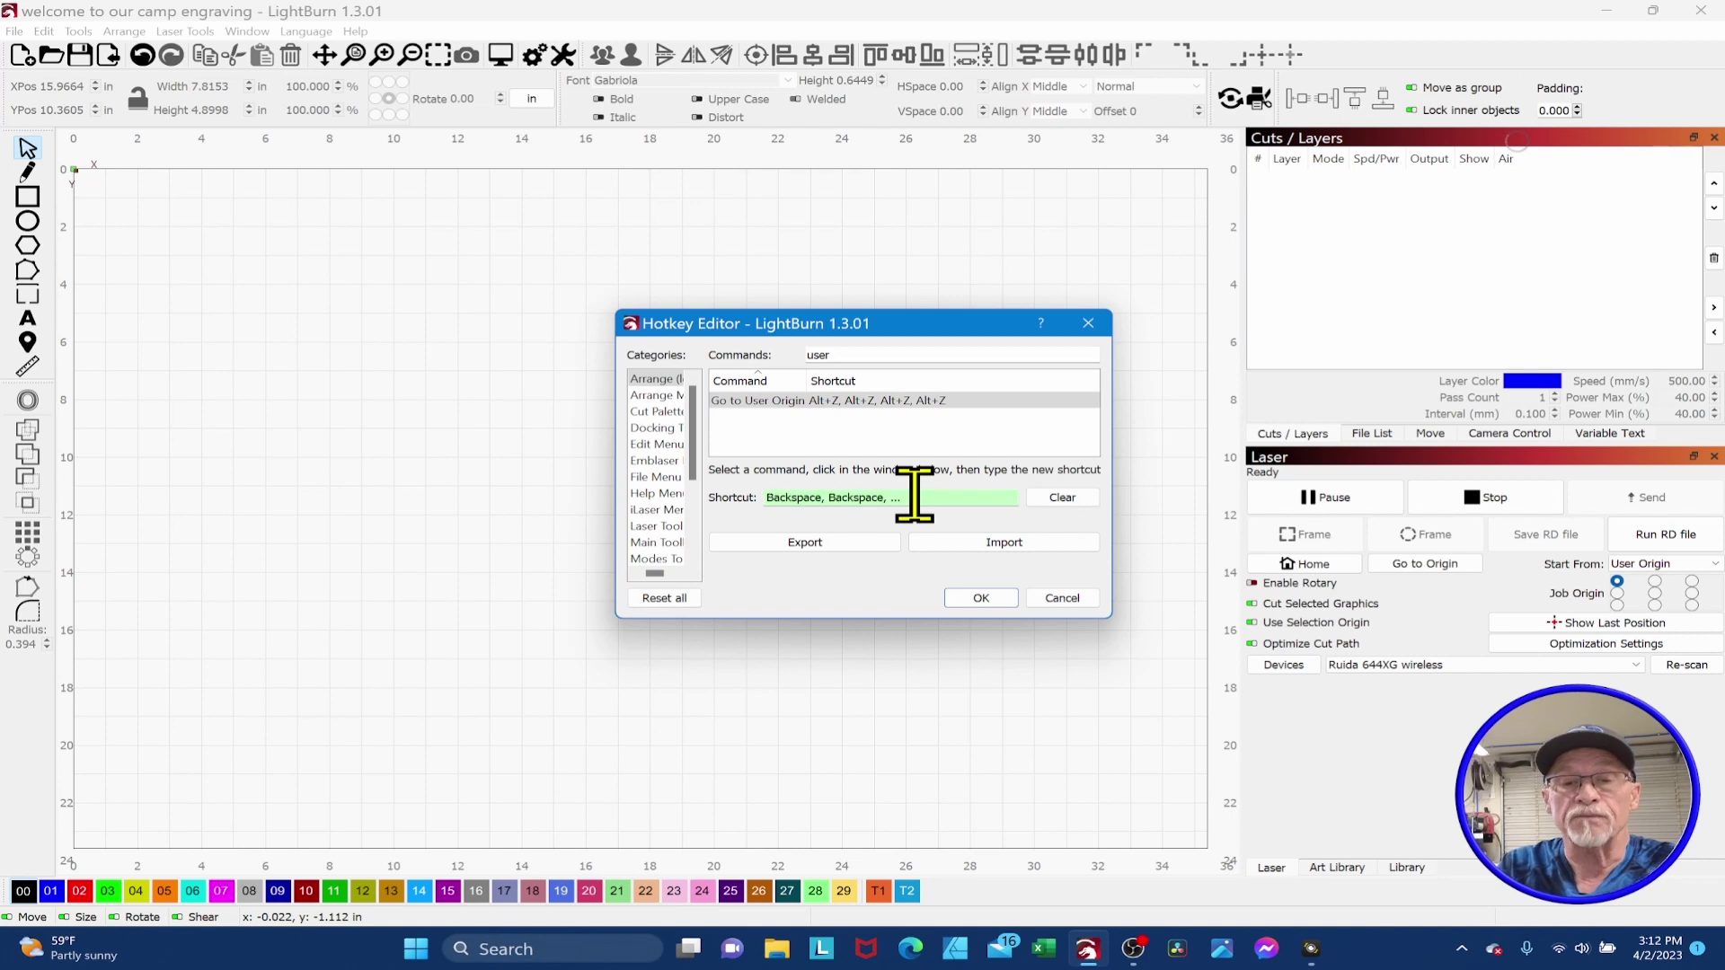
left_click(1062, 497)
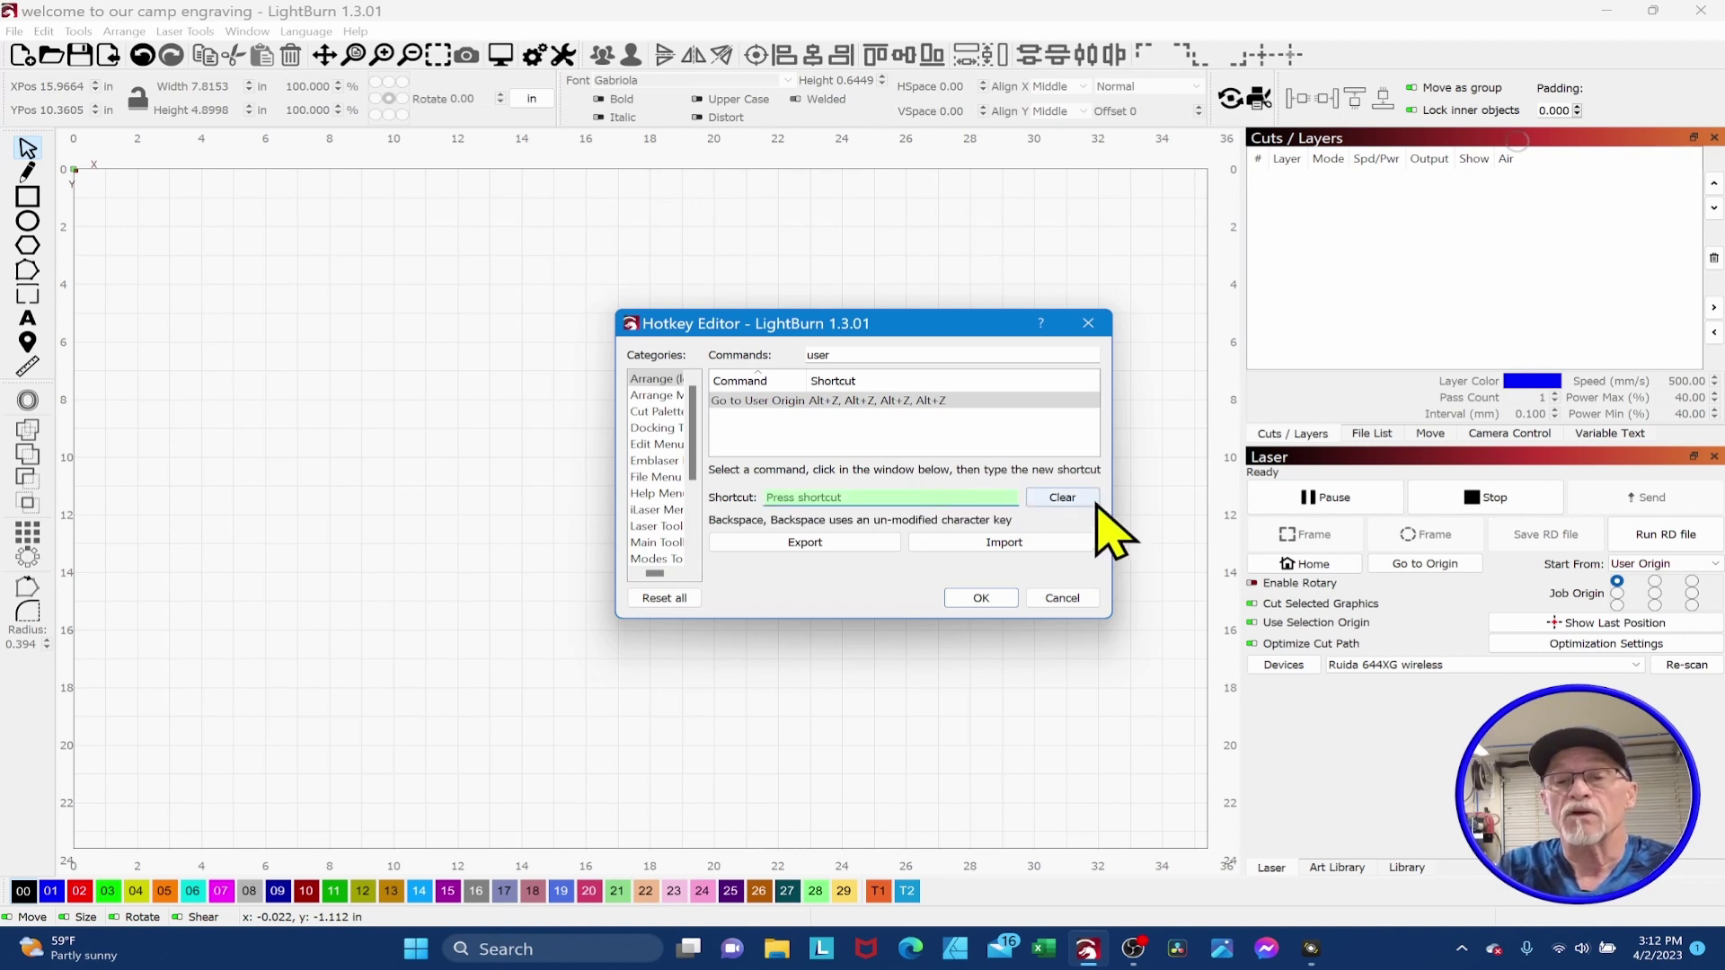
- Assign the shortcut Alt+Z to the Go to User Origin command and save the hotkey changes
left_click(826, 496)
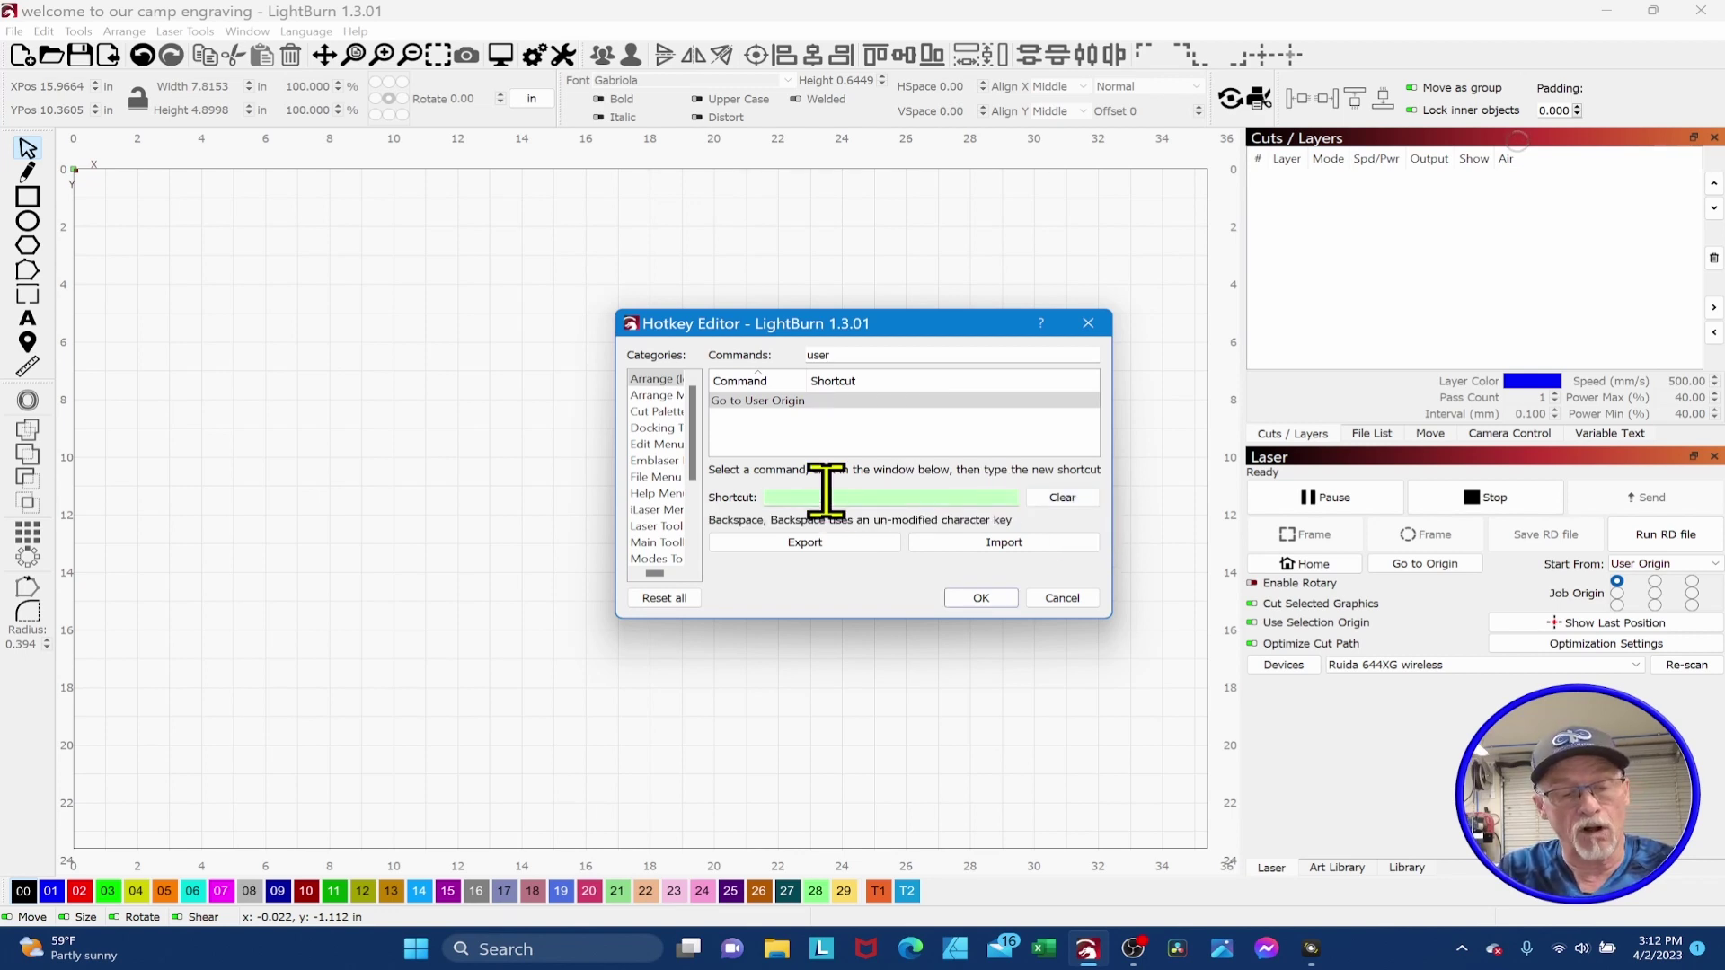
key("alt+z")
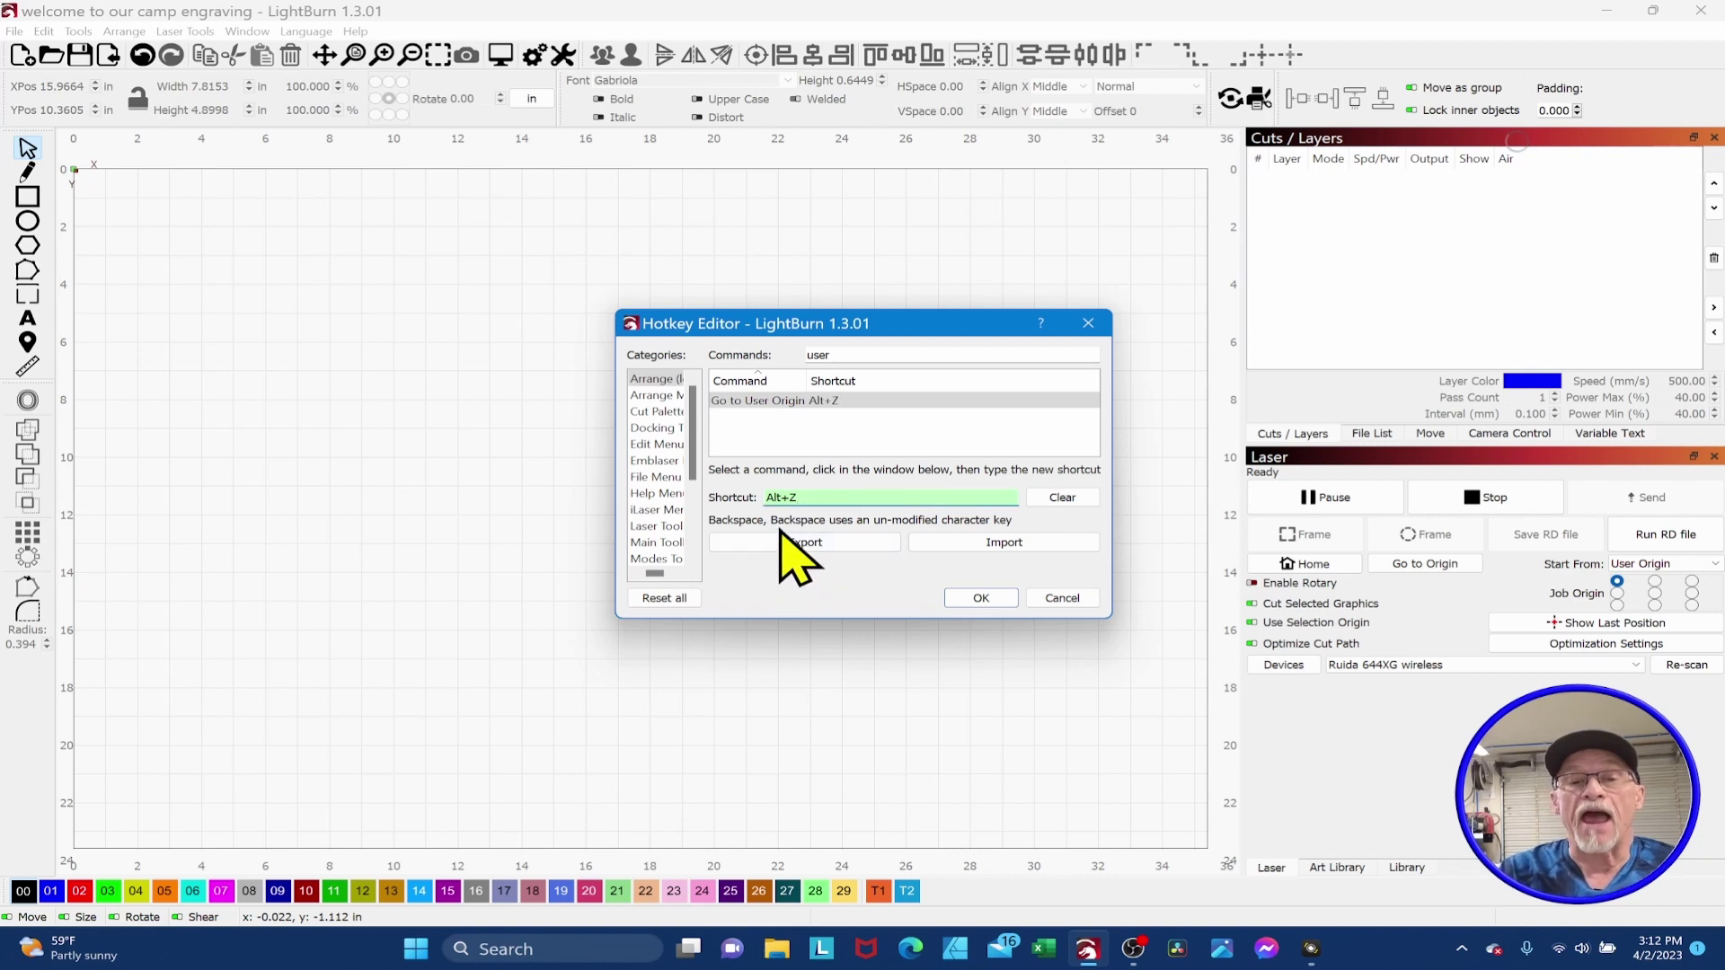
key("alt")
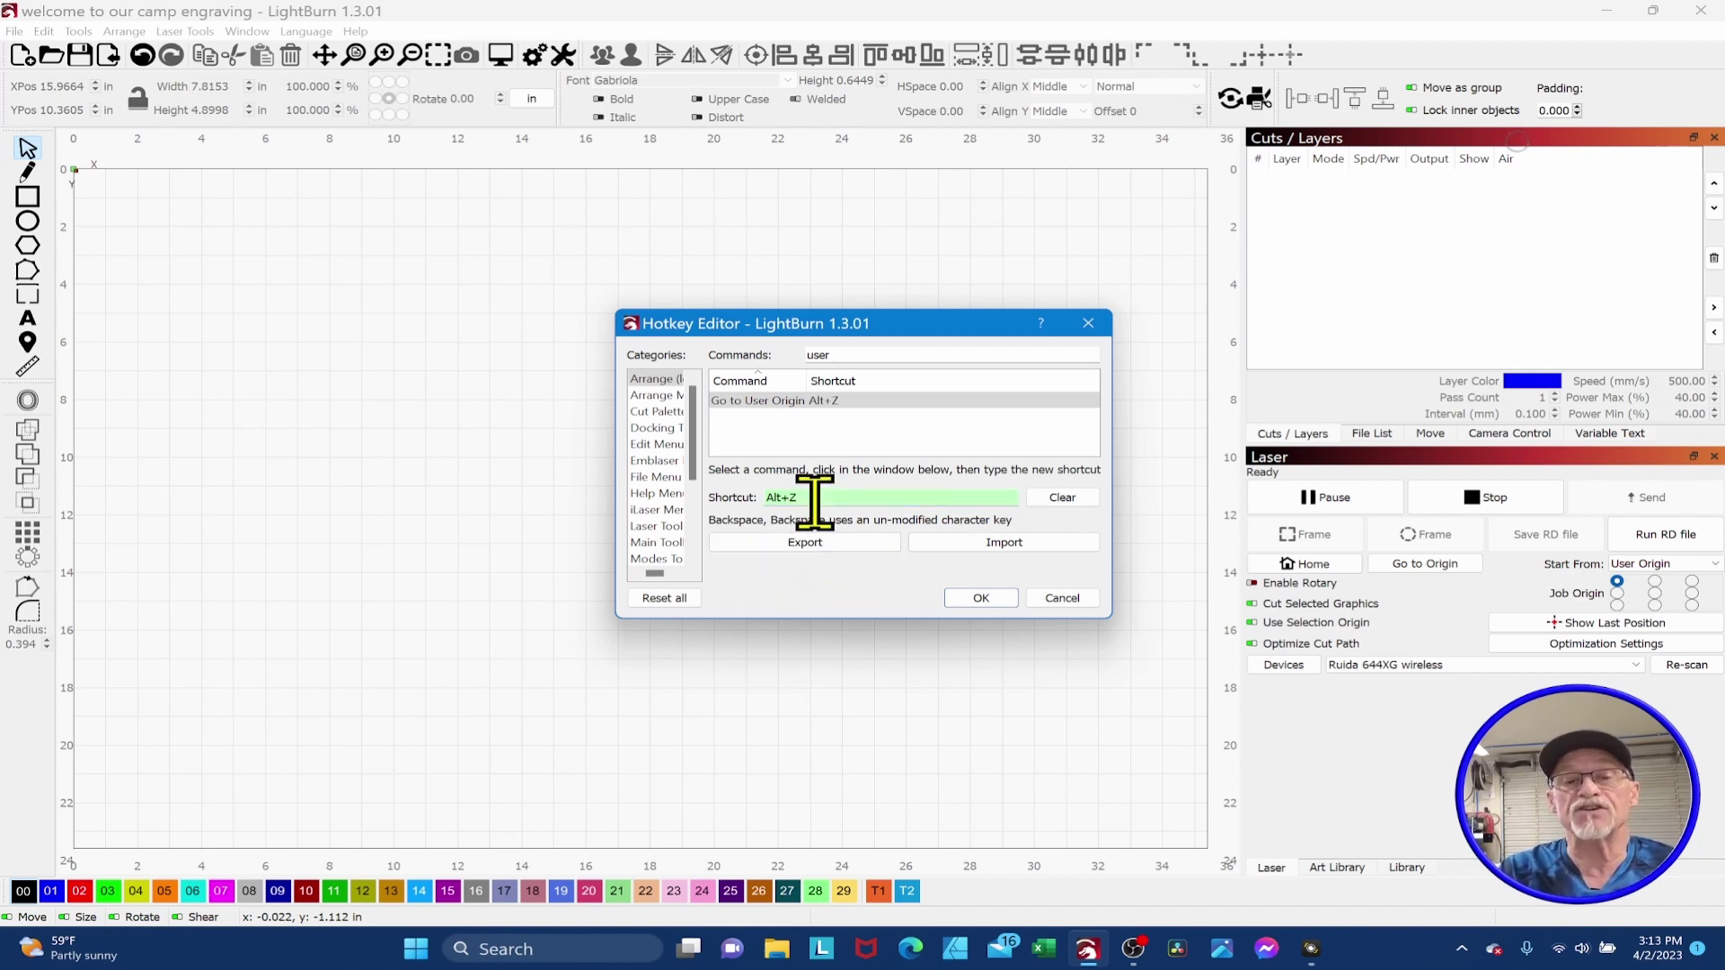
key("alt+z")
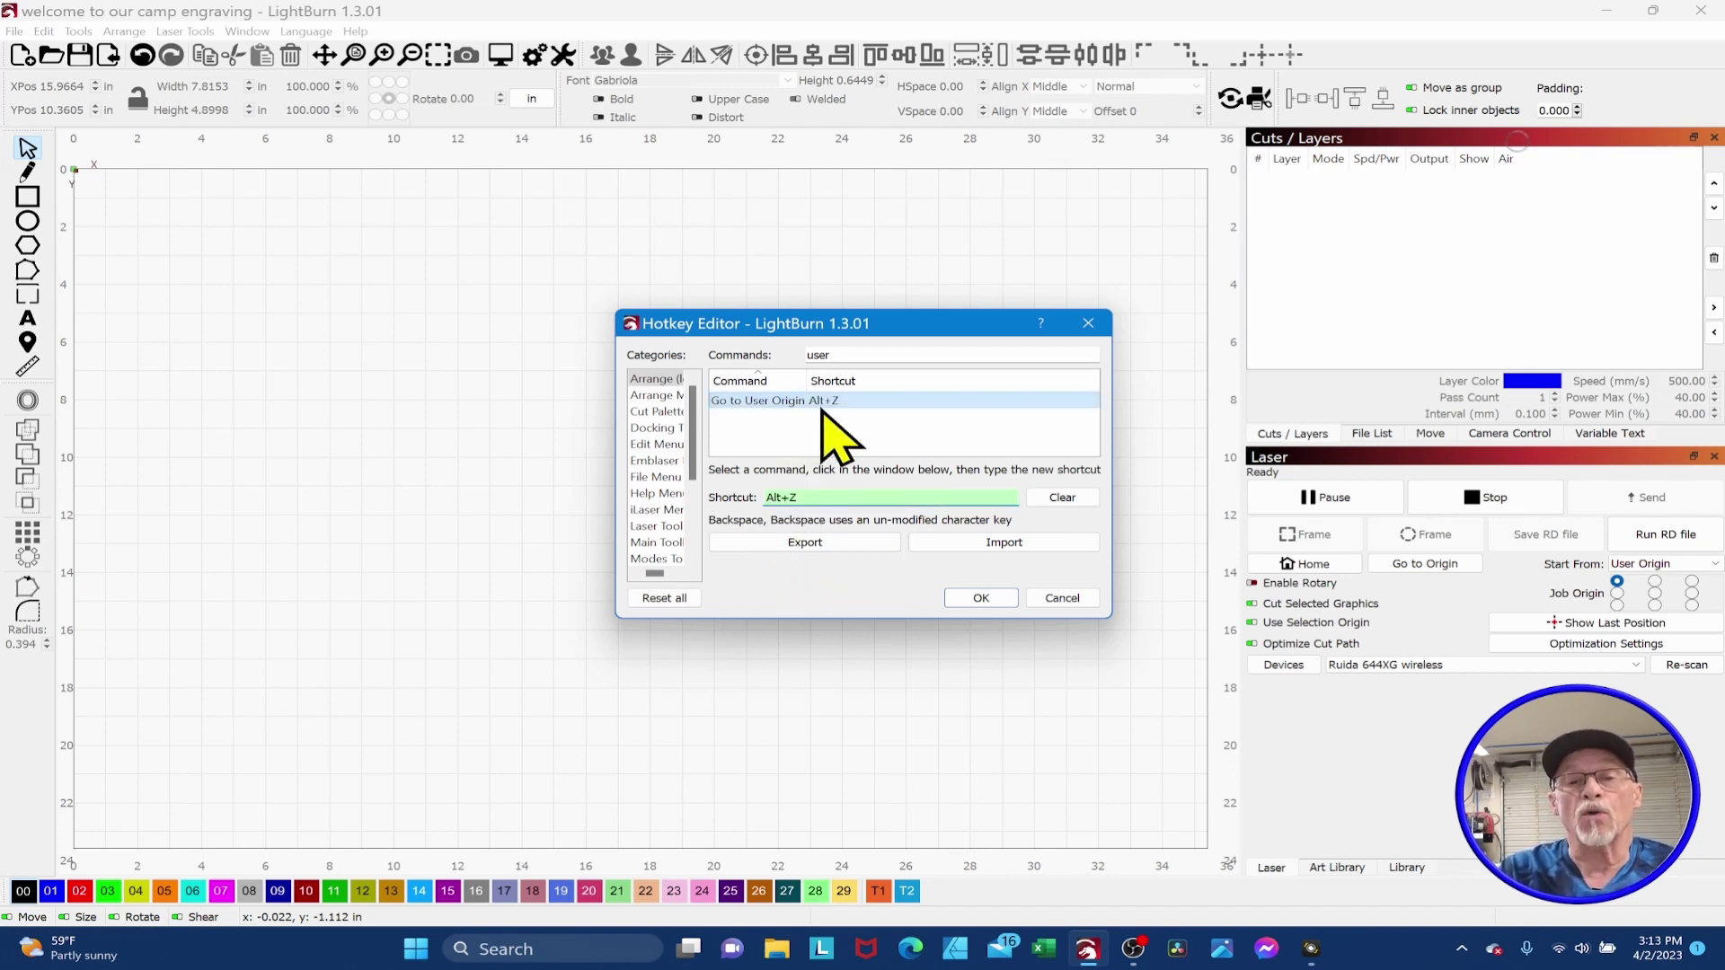
left_click(981, 598)
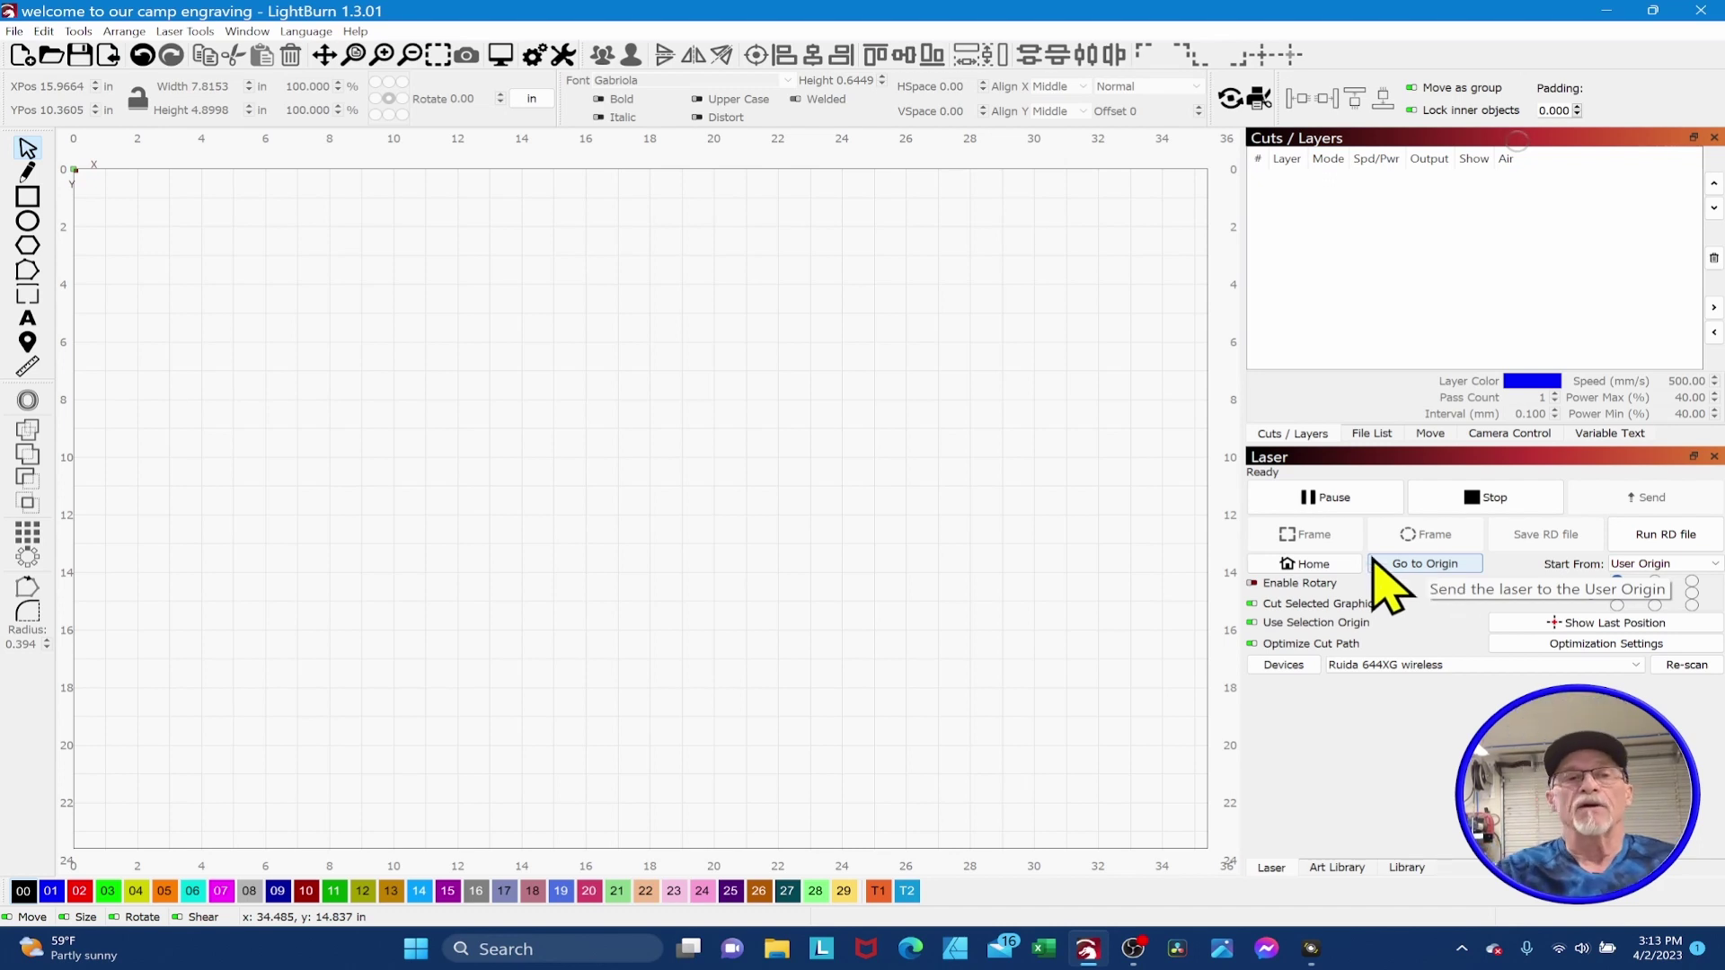
- Reopen the hotkey editor to view its command list, and close it without changes
left_click(14, 31)
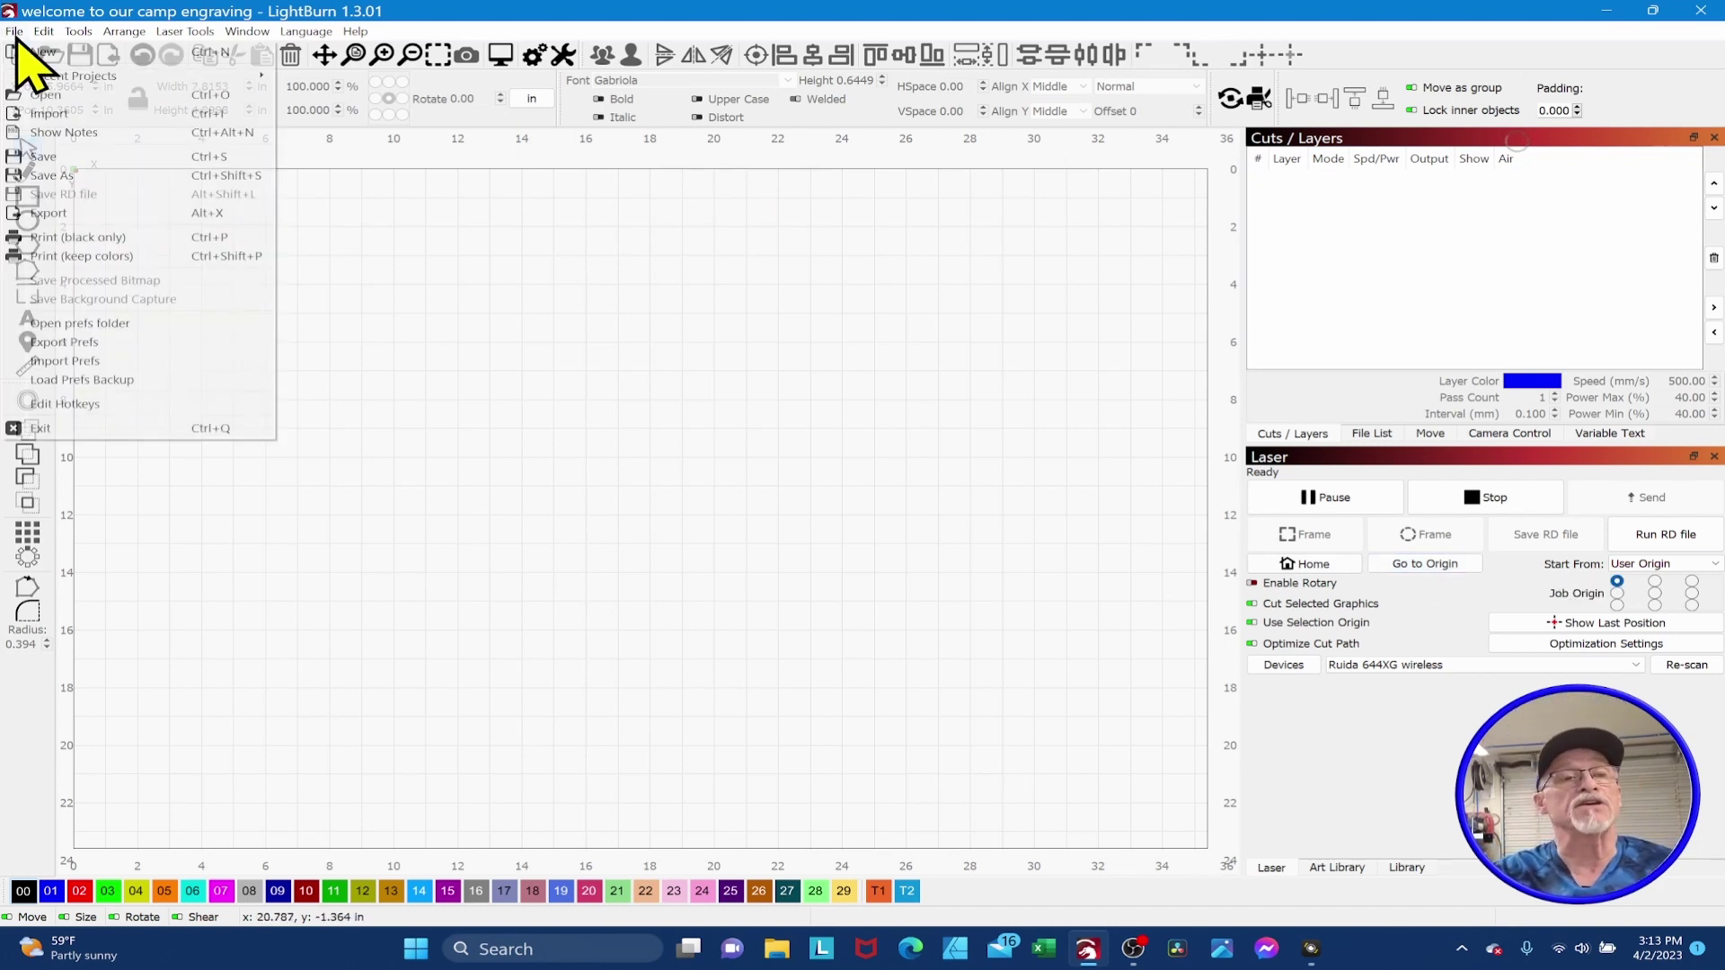
left_click(65, 405)
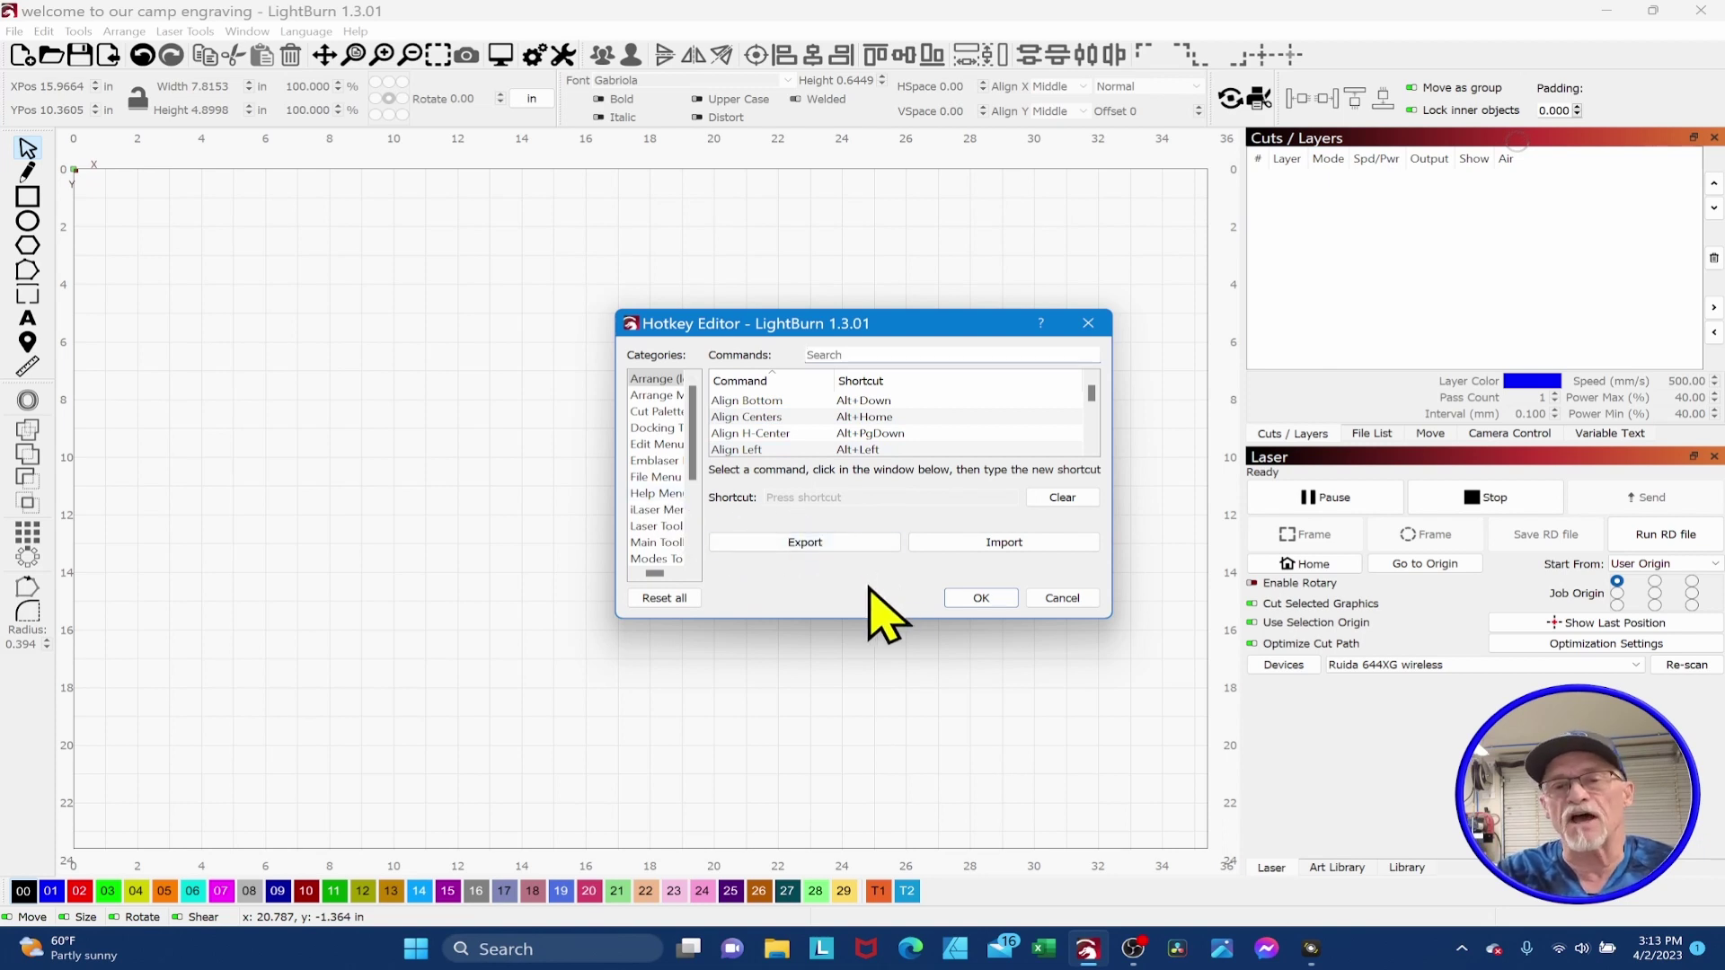
left_click(1060, 599)
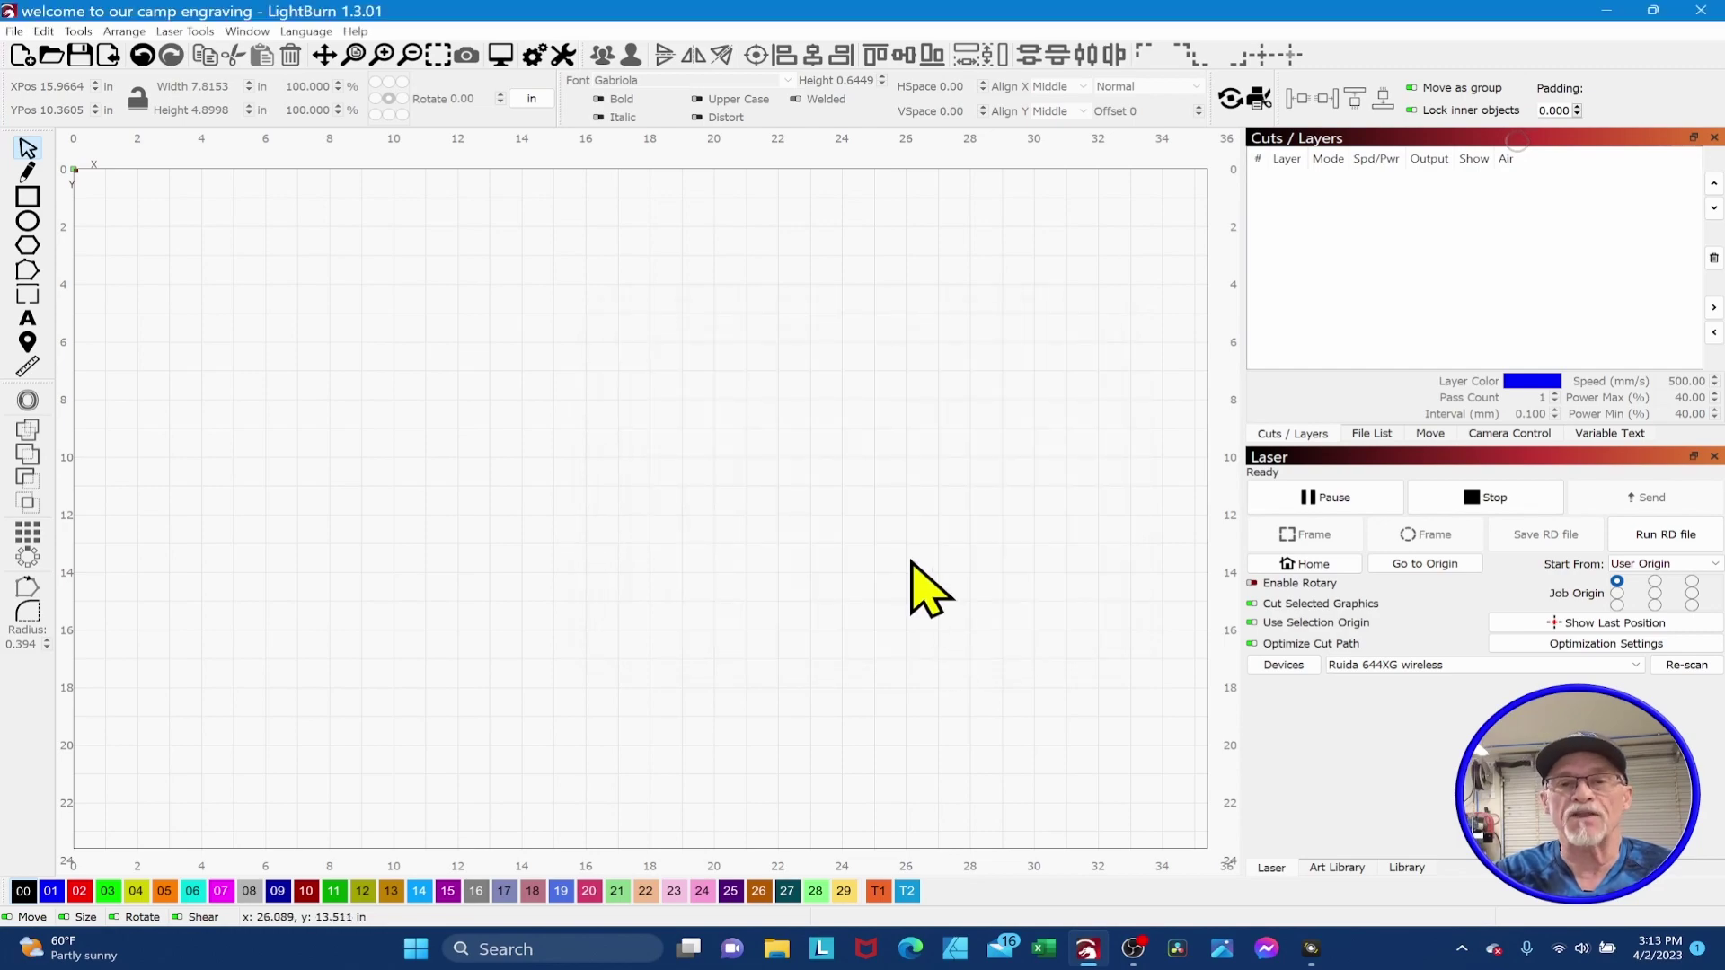